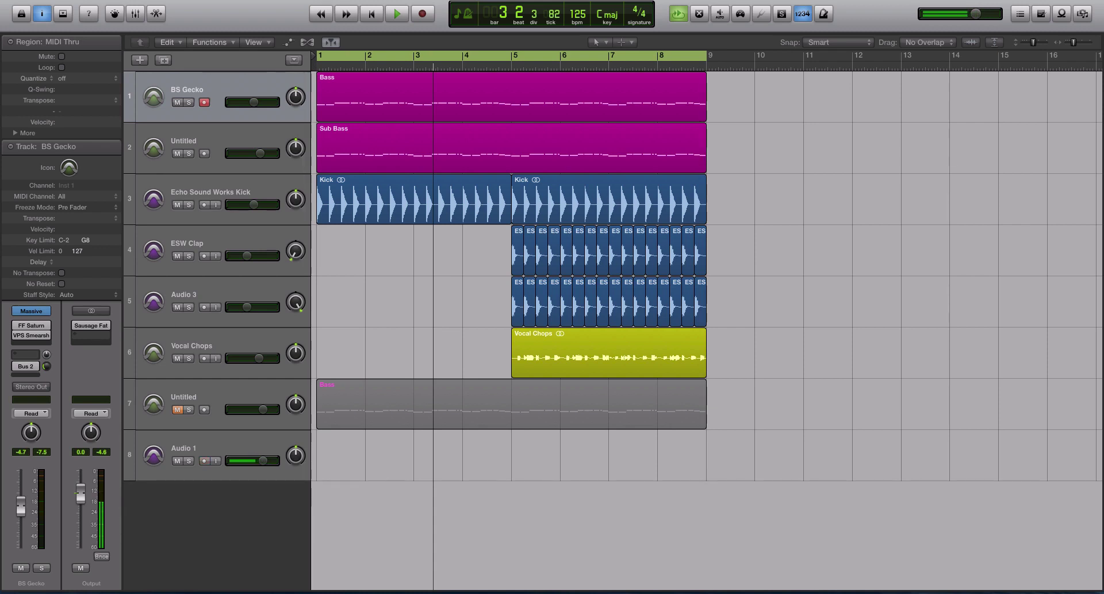
# Play the arrangement, then select and zoom in on the Bass and Sub Bass regions.
pyautogui.press('space')
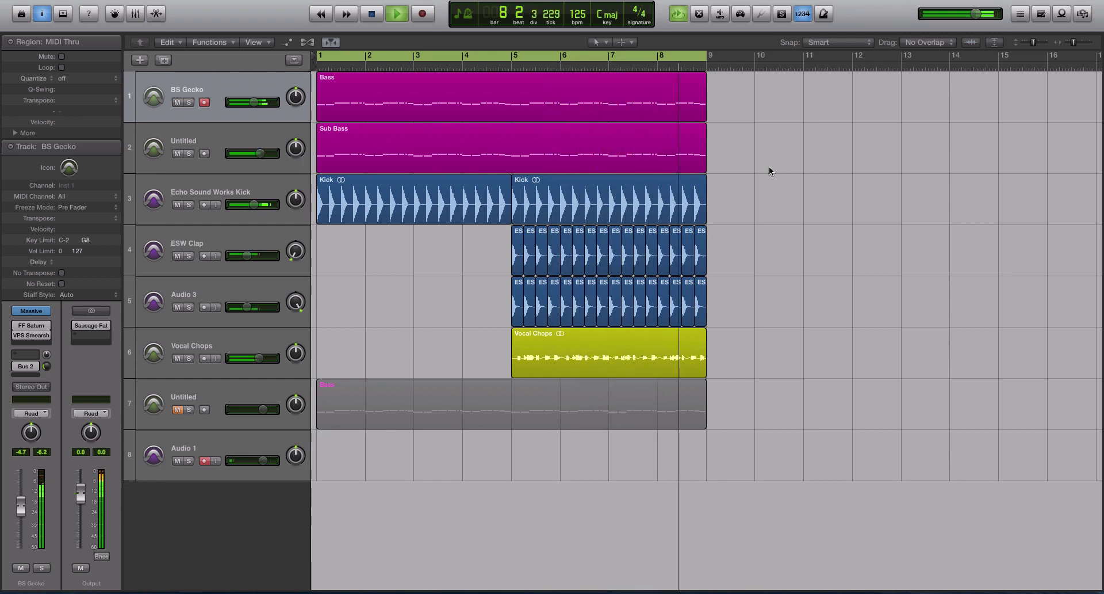
pyautogui.press('space')
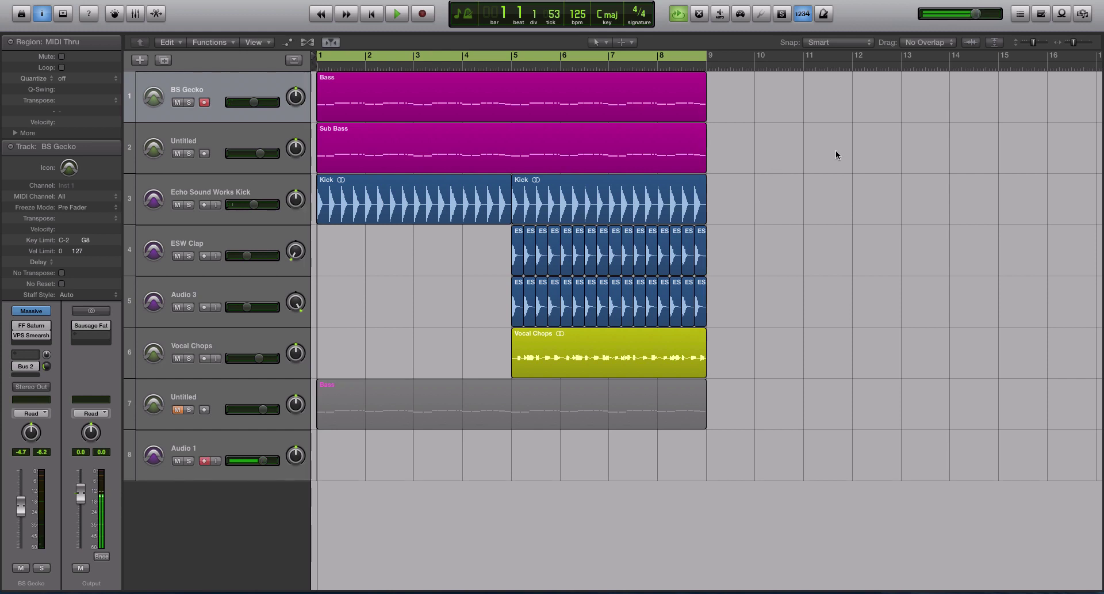
pyautogui.moveTo(793, 113); pyautogui.dragTo(701, 137)
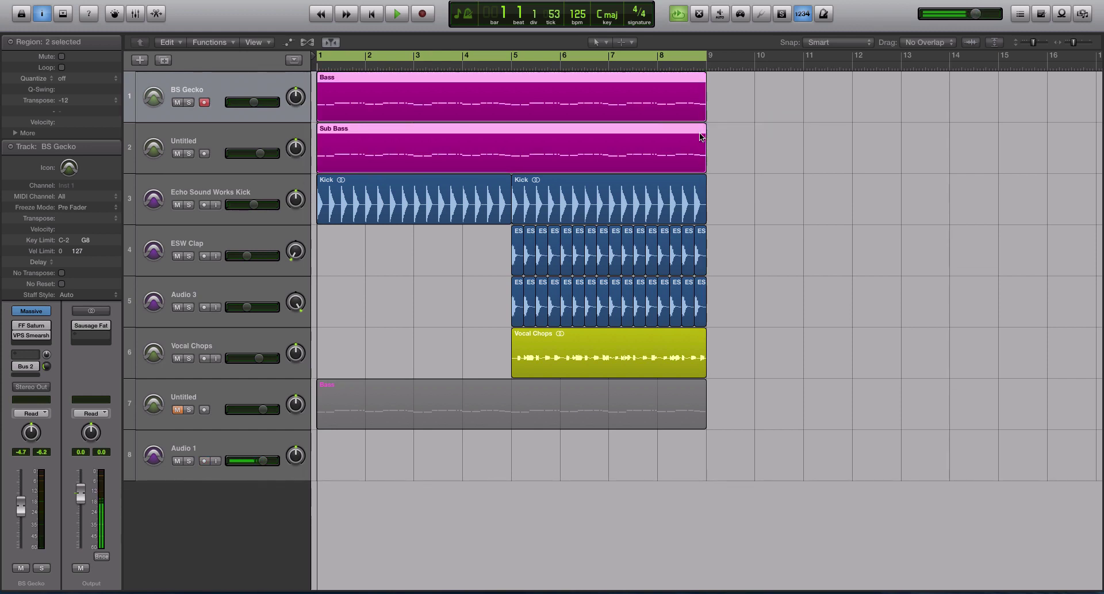
pyautogui.press('z')
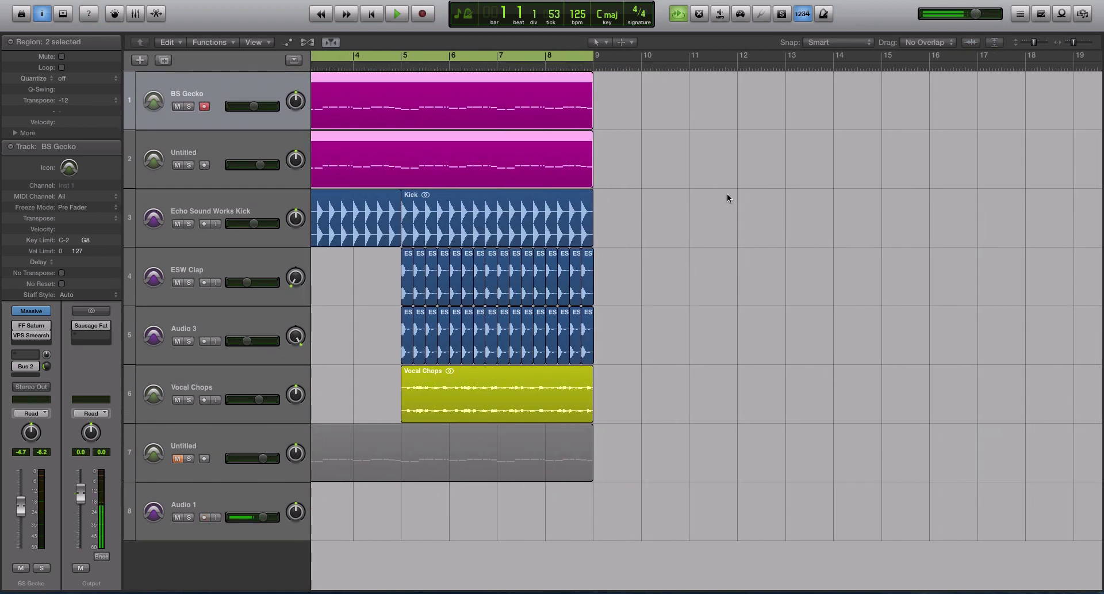
pyautogui.hscroll(-5, 352, 155)
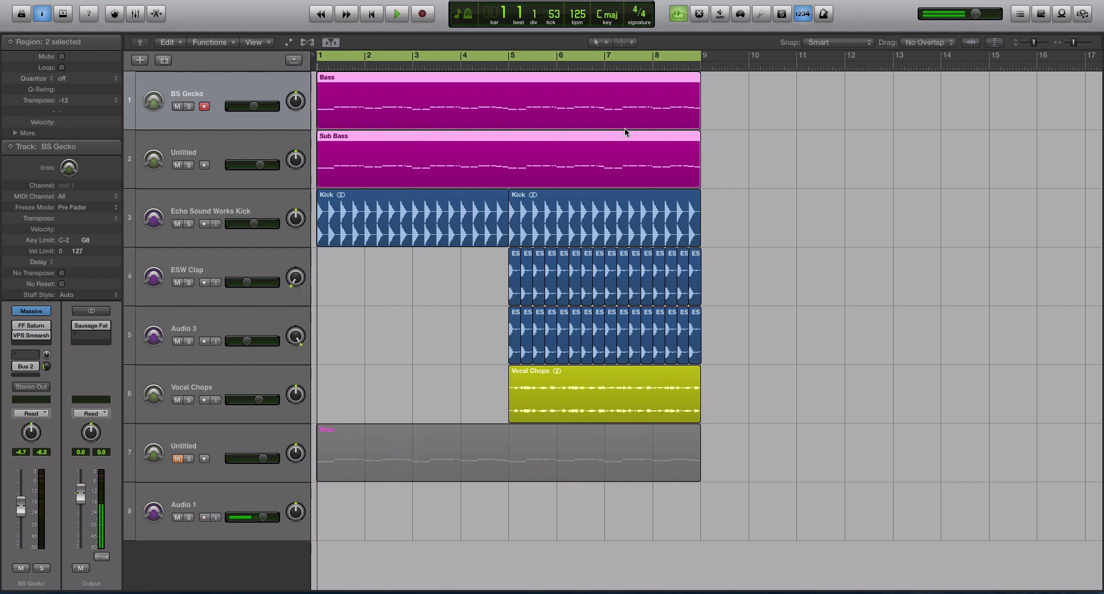
# Solo and audition the Bass region, then the Sub Bass region.
pyautogui.click(695, 112)
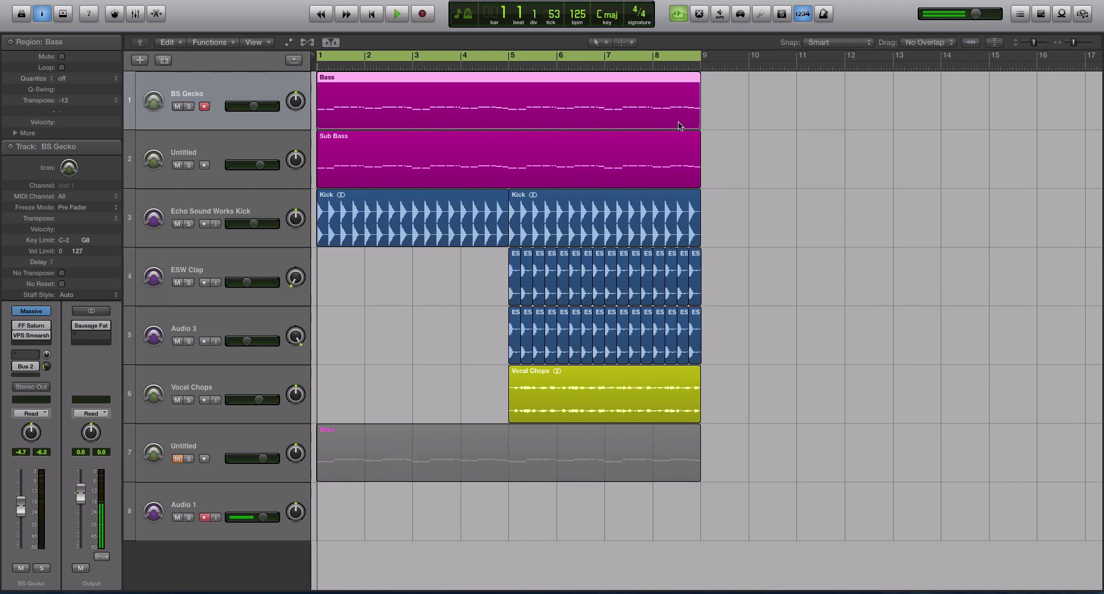
pyautogui.press('z')
pyautogui.press('z')
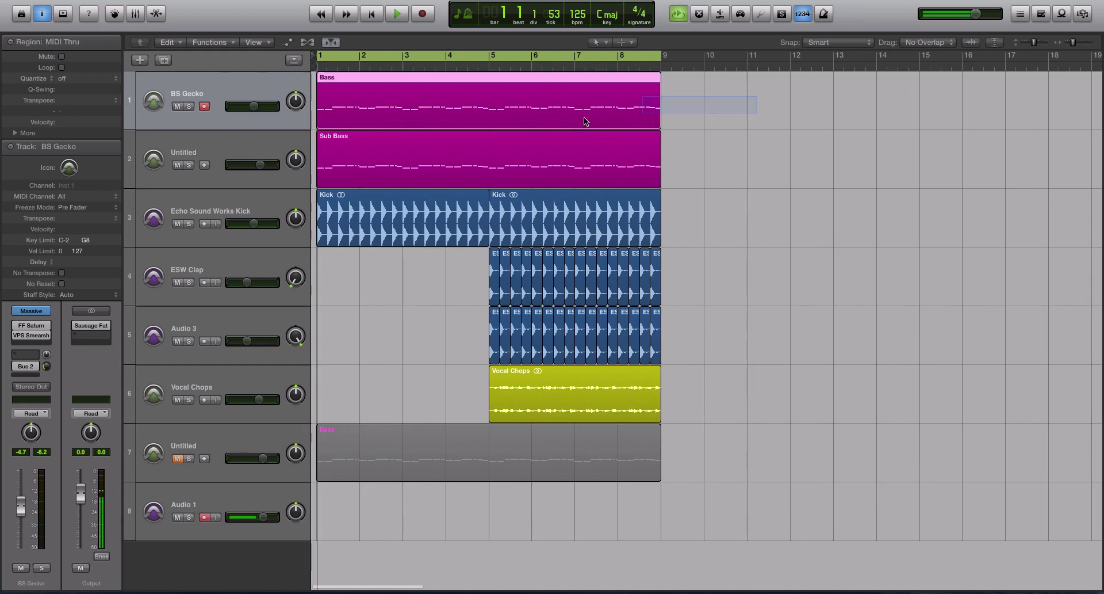
pyautogui.press('s')
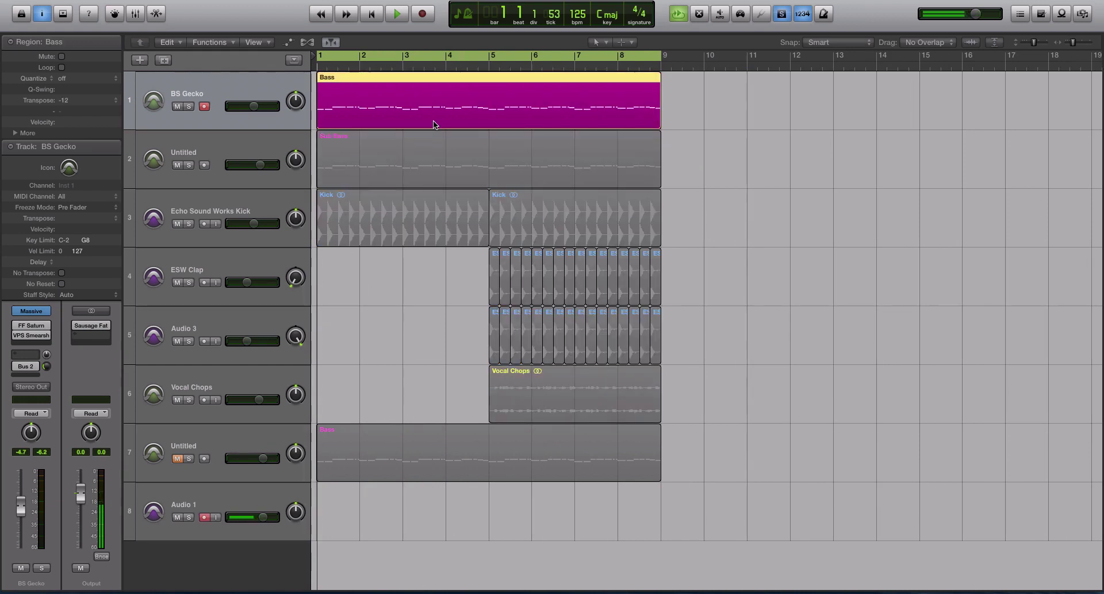
pyautogui.press('space')
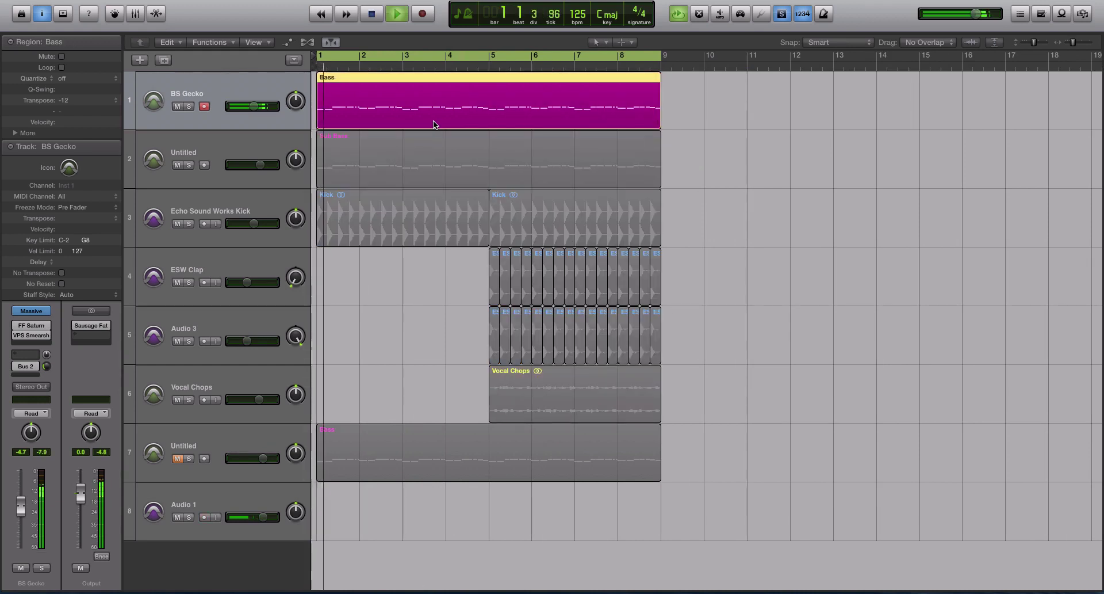
pyautogui.press('space')
pyautogui.click(458, 156)
pyautogui.press('space')
# Solo the Kick, Clap and Vocal Chops regions, playing the chops from bar 5.
pyautogui.click(420, 235)
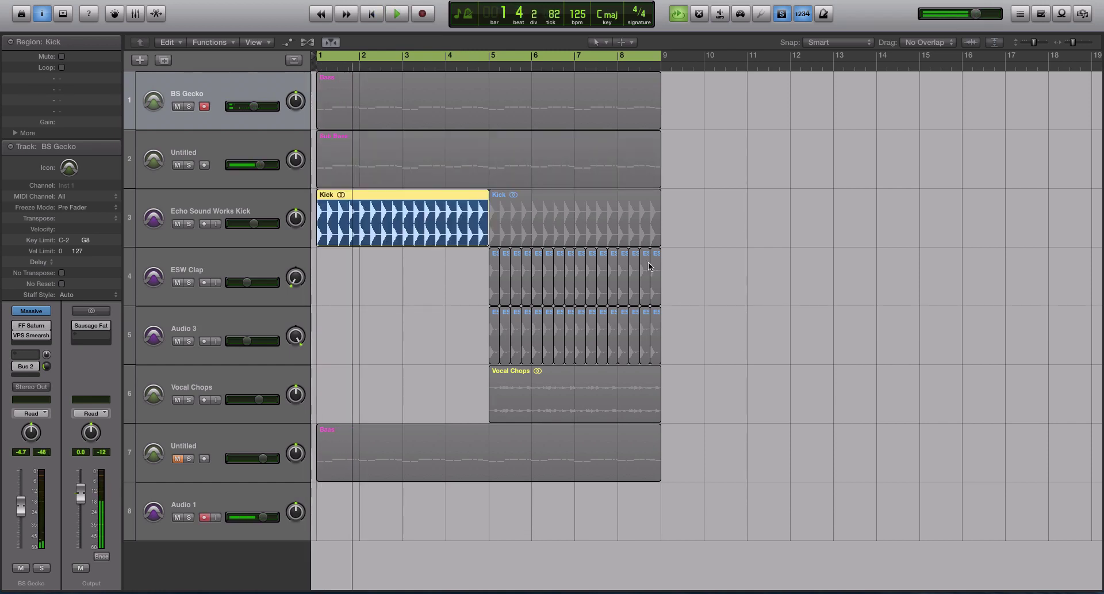
pyautogui.moveTo(414, 288); pyautogui.dragTo(722, 362)
pyautogui.click(528, 397)
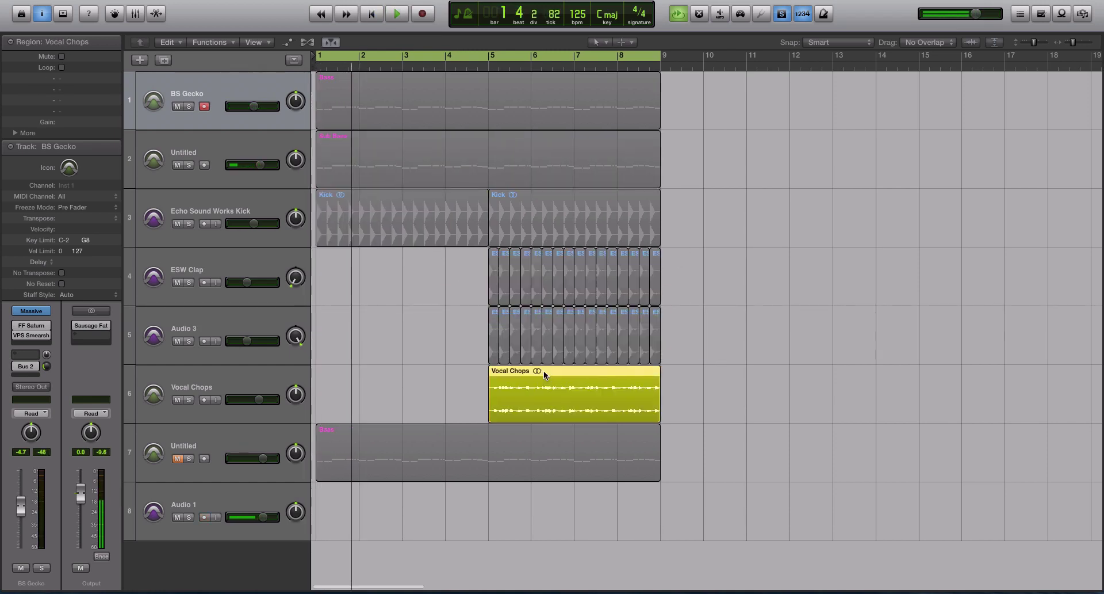
pyautogui.click(492, 63)
pyautogui.click(492, 58)
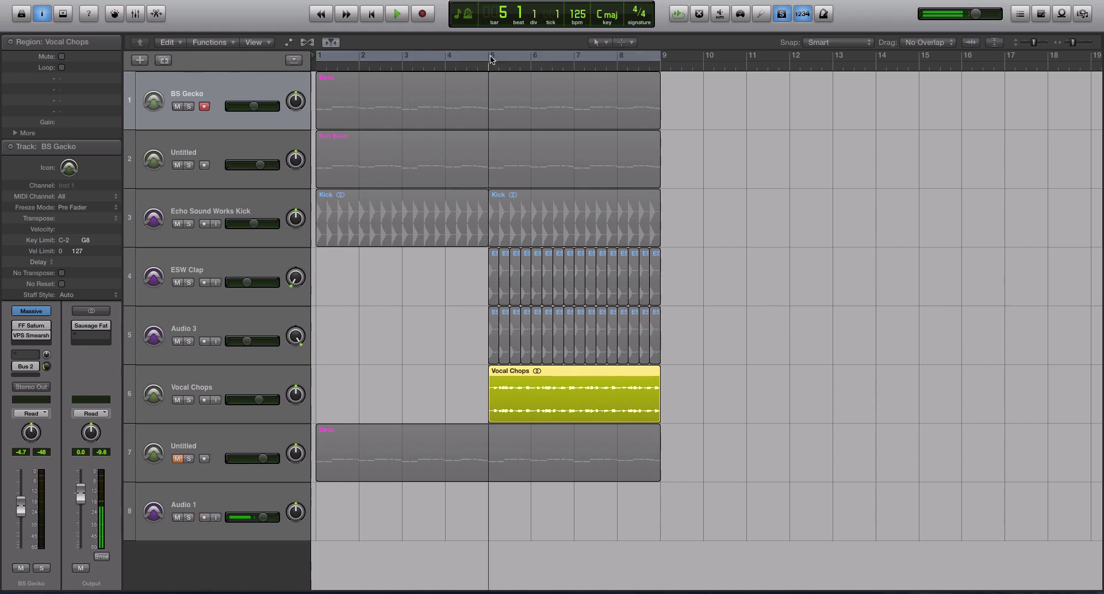
pyautogui.press('space')
# Turn solo off, shrink the track heights, and mute the BS Gecko and Sub Bass tracks.
pyautogui.hotkey('ctrl', 's')
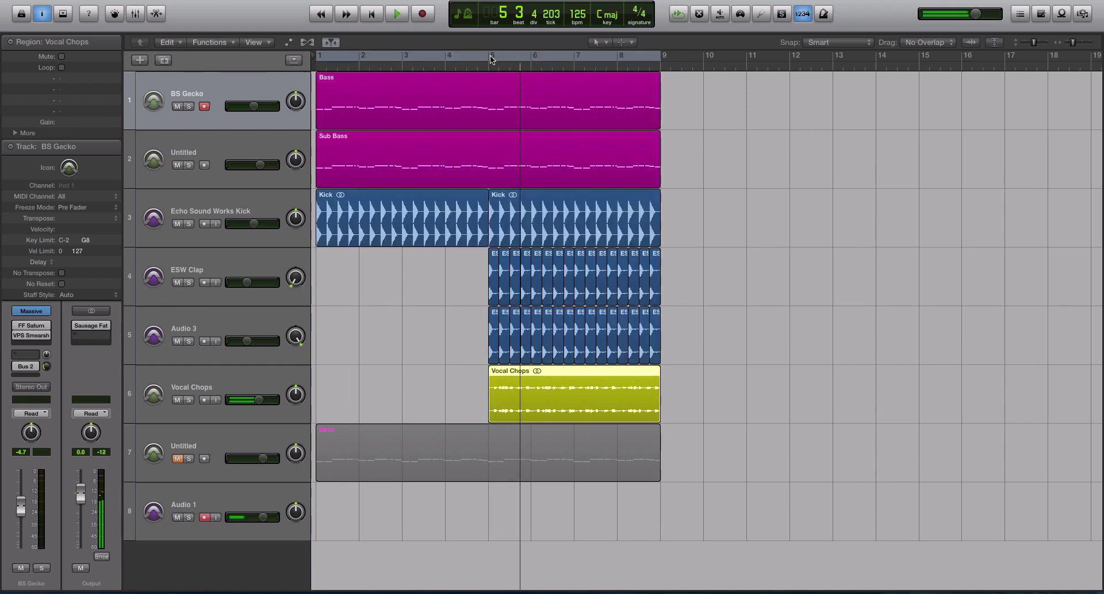
pyautogui.press('super+Up')
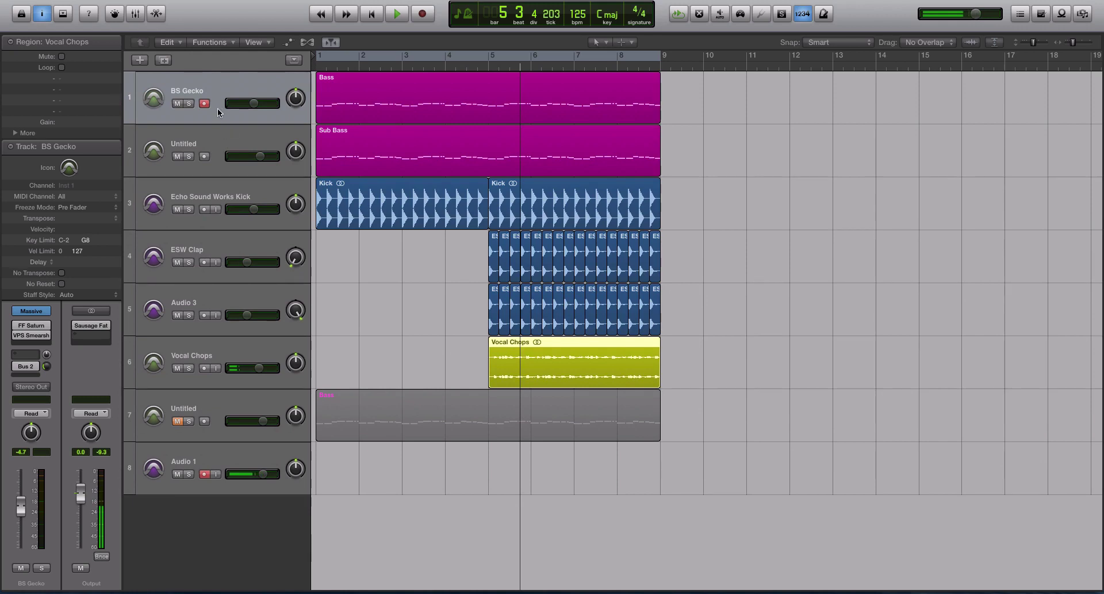
pyautogui.click(177, 104)
pyautogui.click(177, 156)
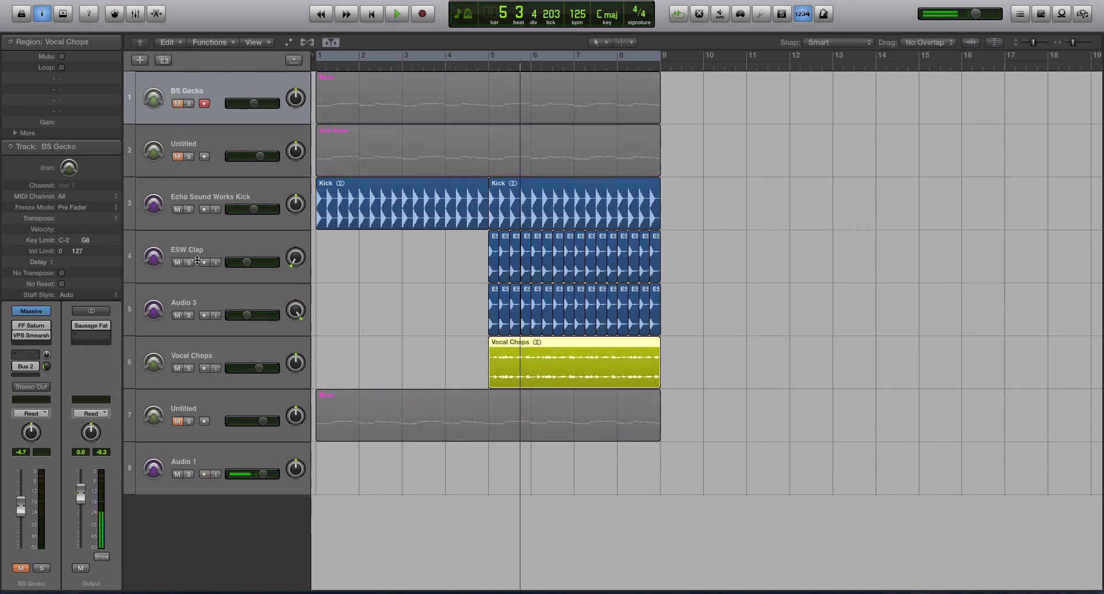
# Unmute track 7 and bring its volume fader down.
pyautogui.click(174, 422)
pyautogui.click(202, 406)
pyautogui.moveTo(263, 421); pyautogui.dragTo(251, 420)
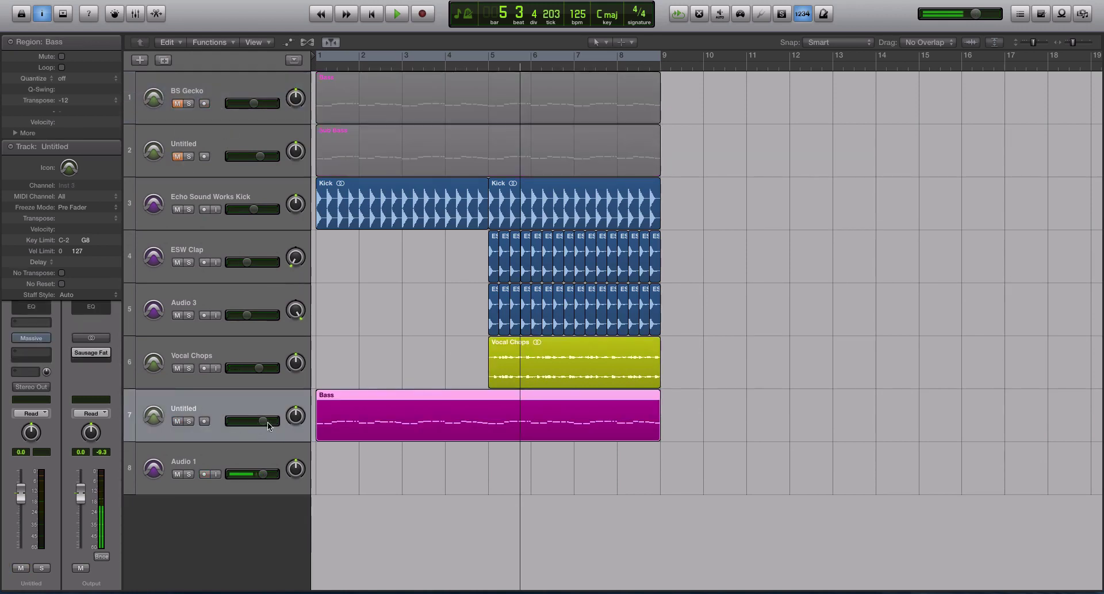
# Open track 7's Massive synth, move it aside, and set the track volume to -9.6 dB.
pyautogui.click(33, 341)
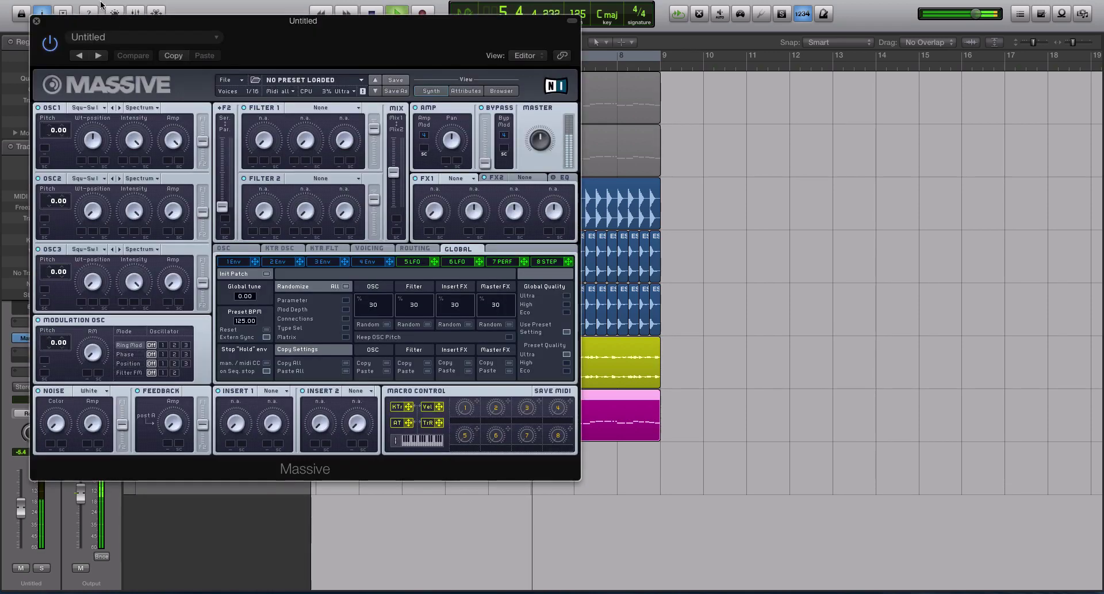
pyautogui.moveTo(115, 29); pyautogui.dragTo(639, 1)
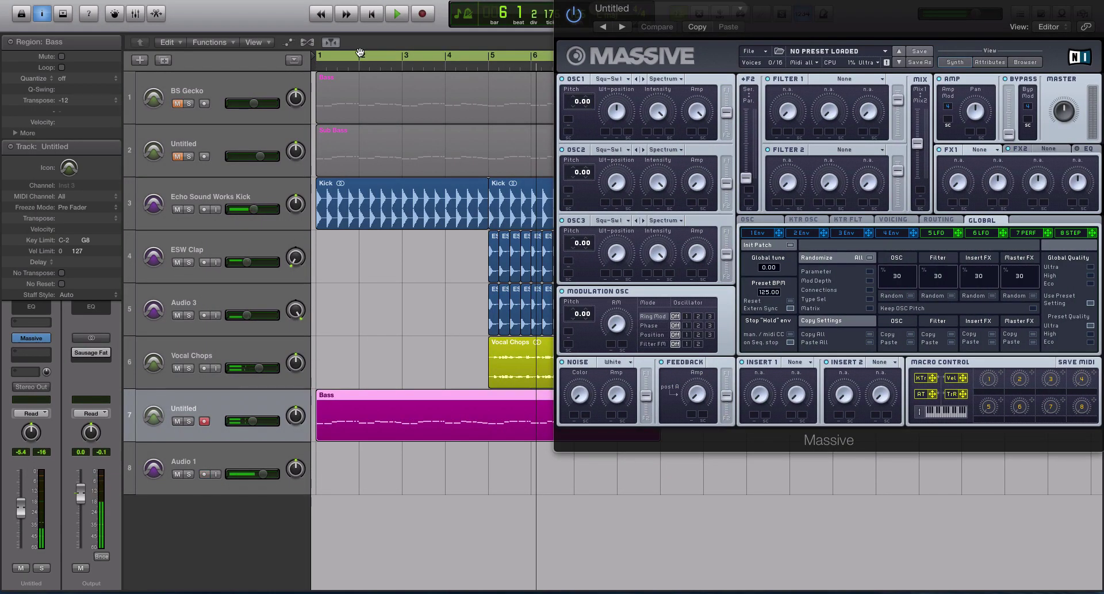
pyautogui.moveTo(254, 209); pyautogui.dragTo(249, 211)
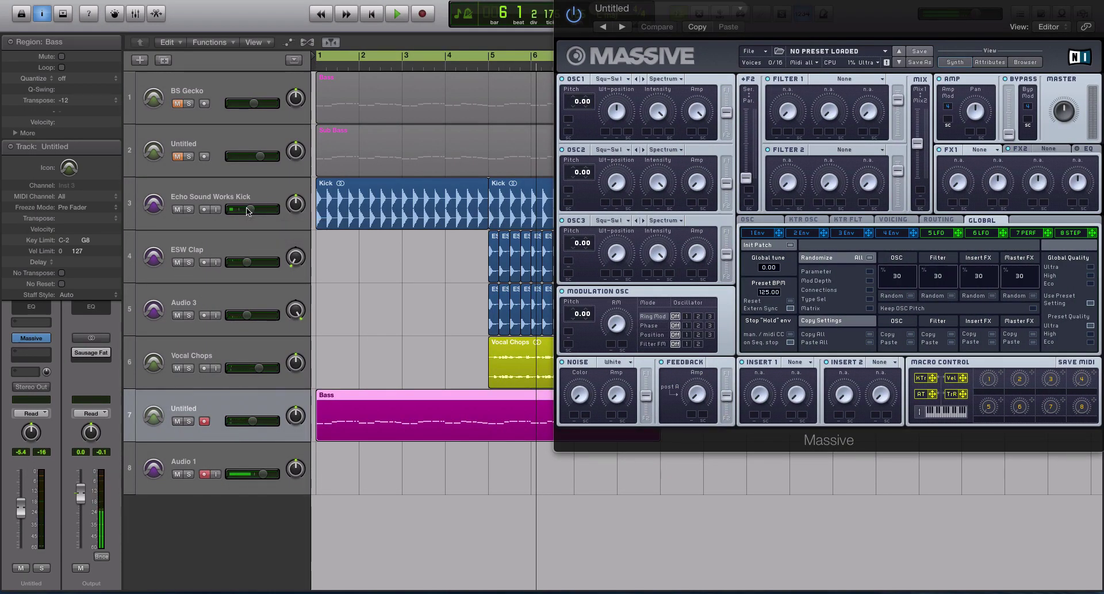
pyautogui.press('space')
pyautogui.moveTo(253, 420); pyautogui.dragTo(245, 422)
pyautogui.press('space')
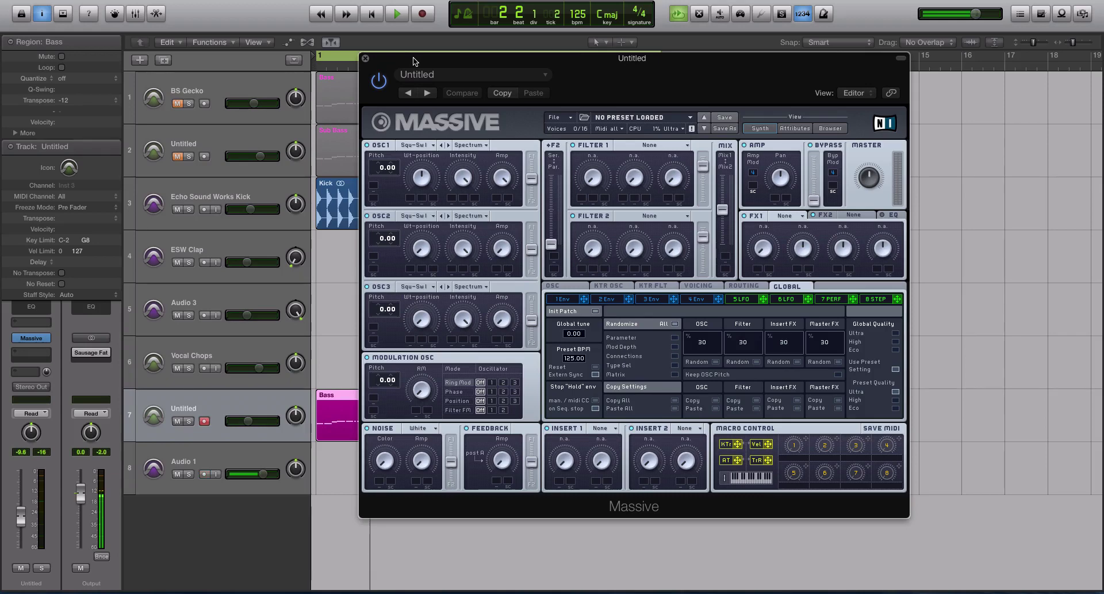
# Set oscillator 1 to the Groan III wavetable in Formant mode with a lower wavetable position.
pyautogui.click(409, 145)
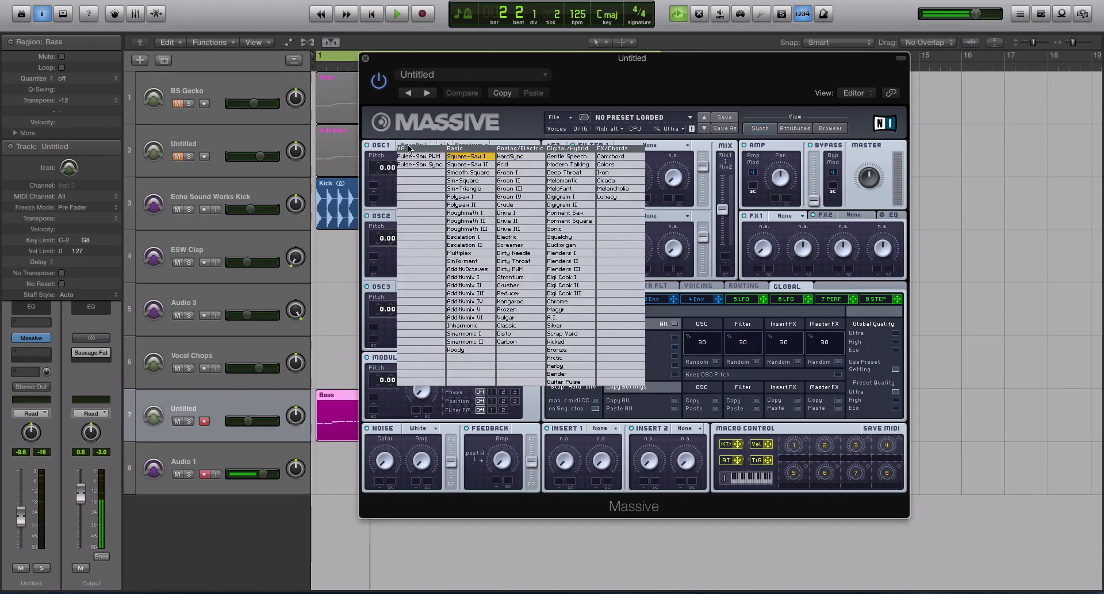
pyautogui.click(529, 188)
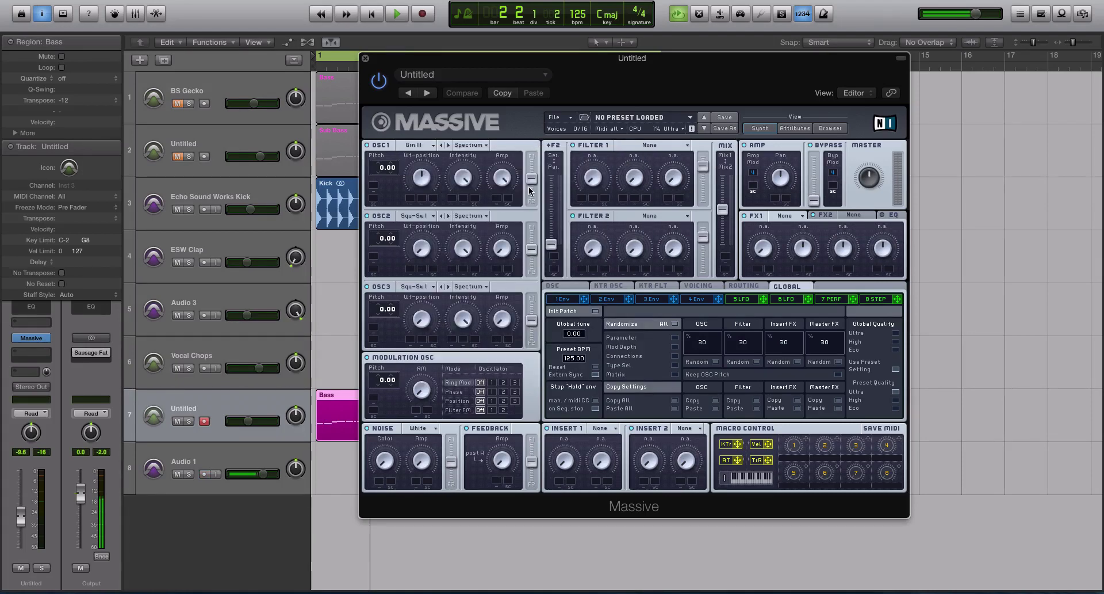
pyautogui.click(469, 146)
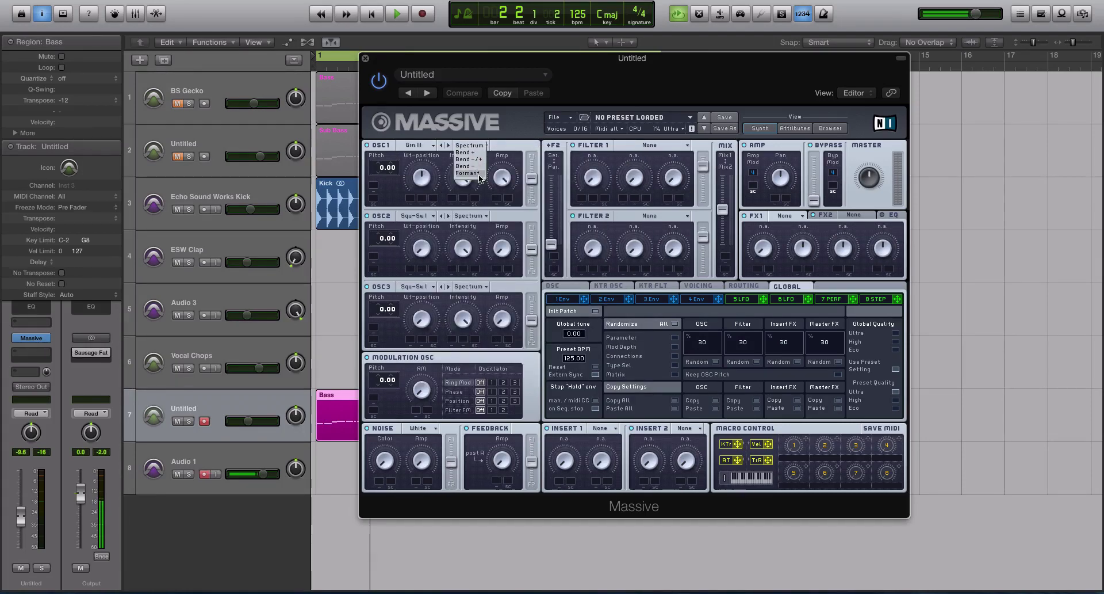
pyautogui.click(470, 173)
pyautogui.click(468, 146)
pyautogui.click(470, 172)
pyautogui.moveTo(425, 182); pyautogui.dragTo(426, 199)
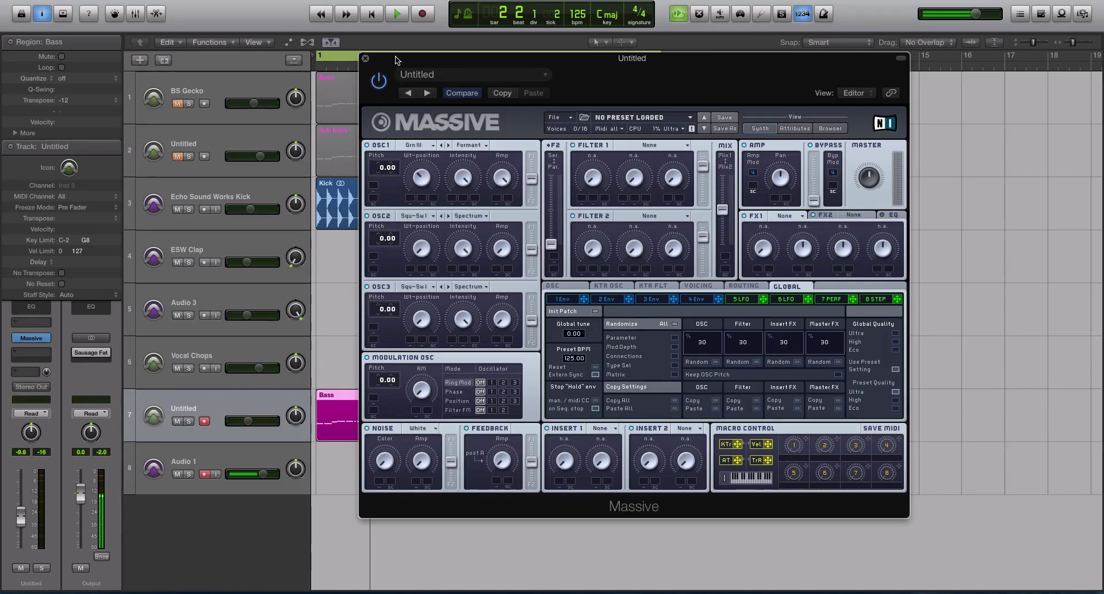
# Solo the Bass region and drop oscillator 1's pitch to -64 while listening.
pyautogui.moveTo(402, 59); pyautogui.dragTo(604, 49)
pyautogui.click(433, 399)
pyautogui.hotkey('ctrl', 's')
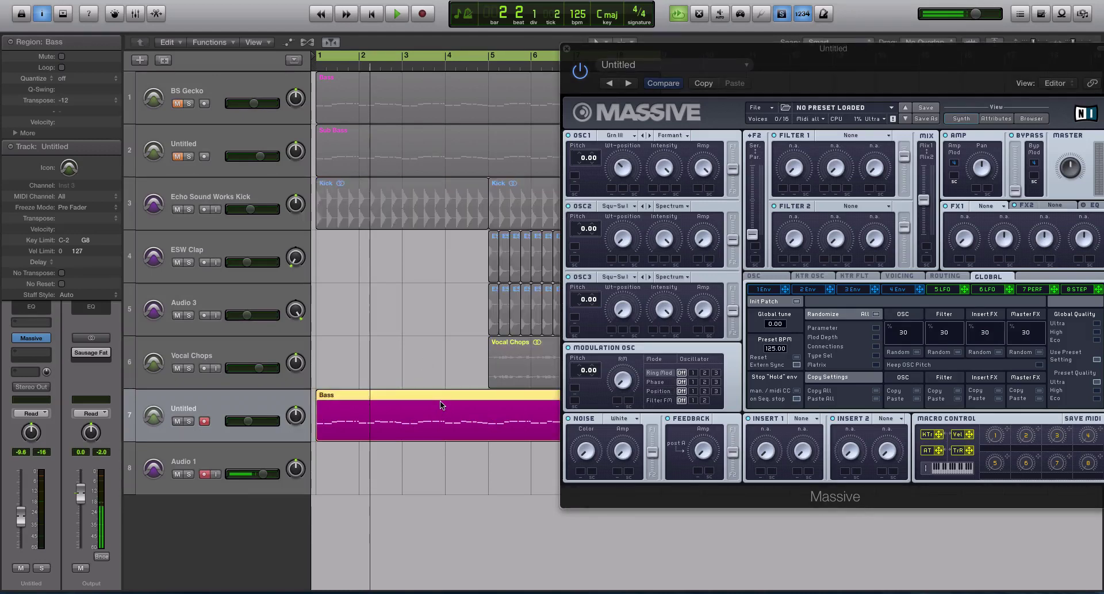
pyautogui.press('space')
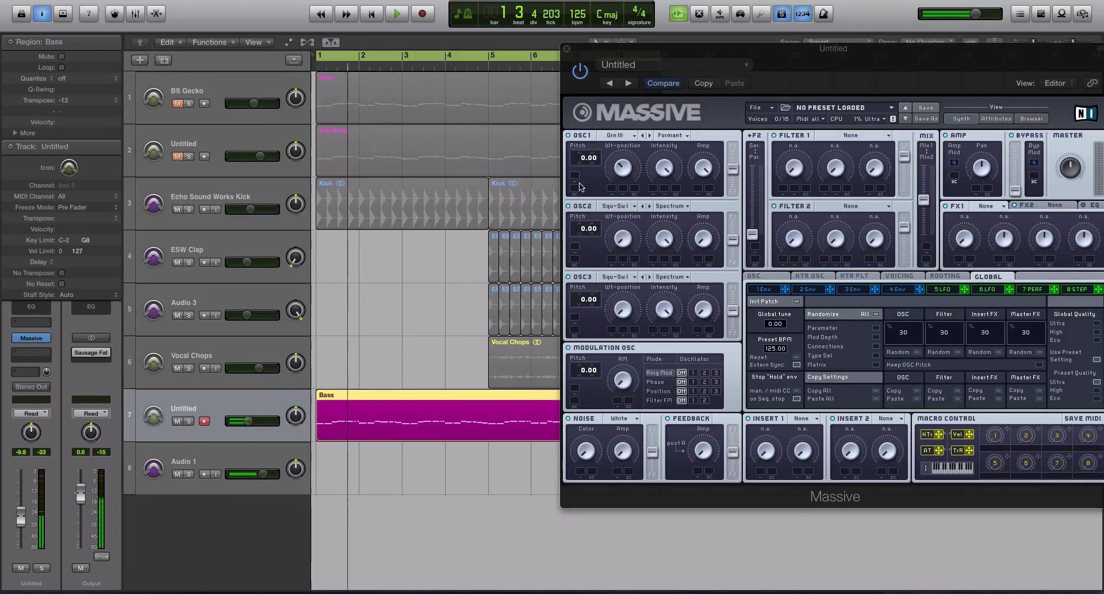
pyautogui.moveTo(583, 162); pyautogui.dragTo(576, 375)
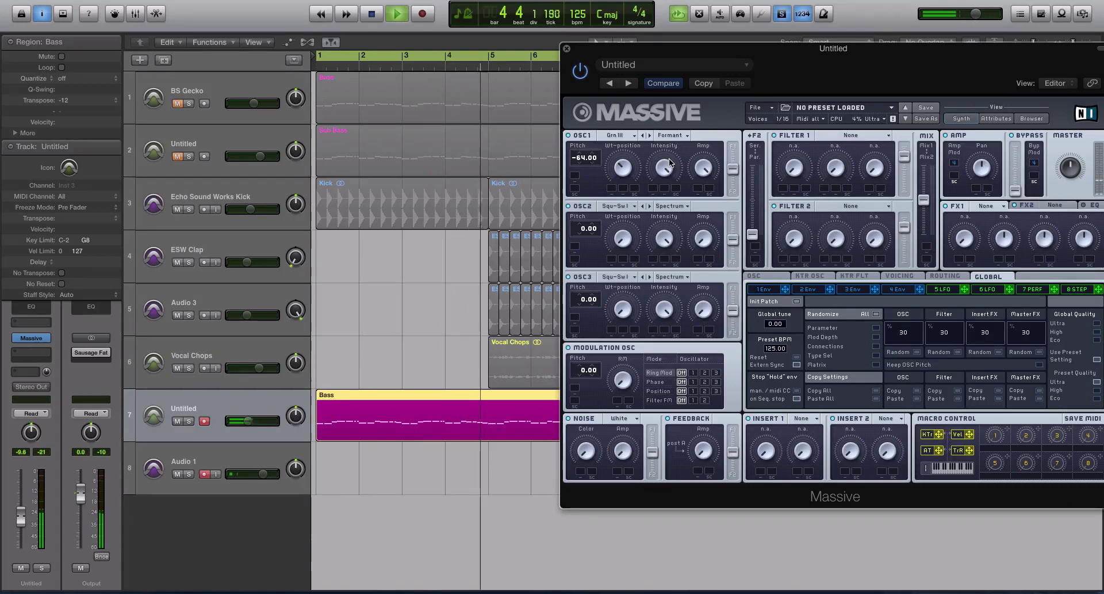
pyautogui.press('space')
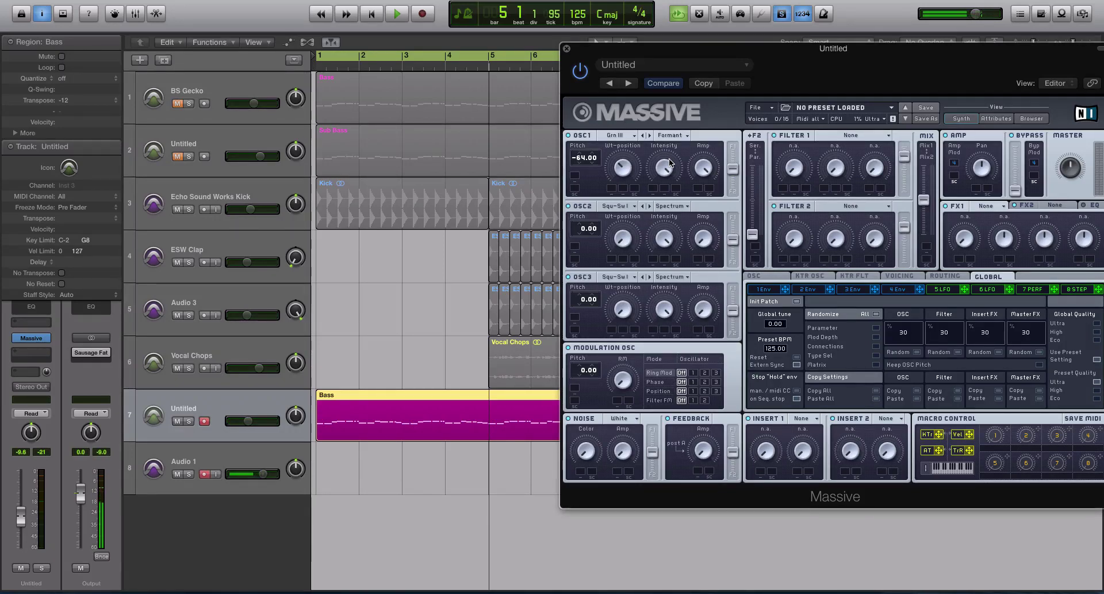
pyautogui.press('space')
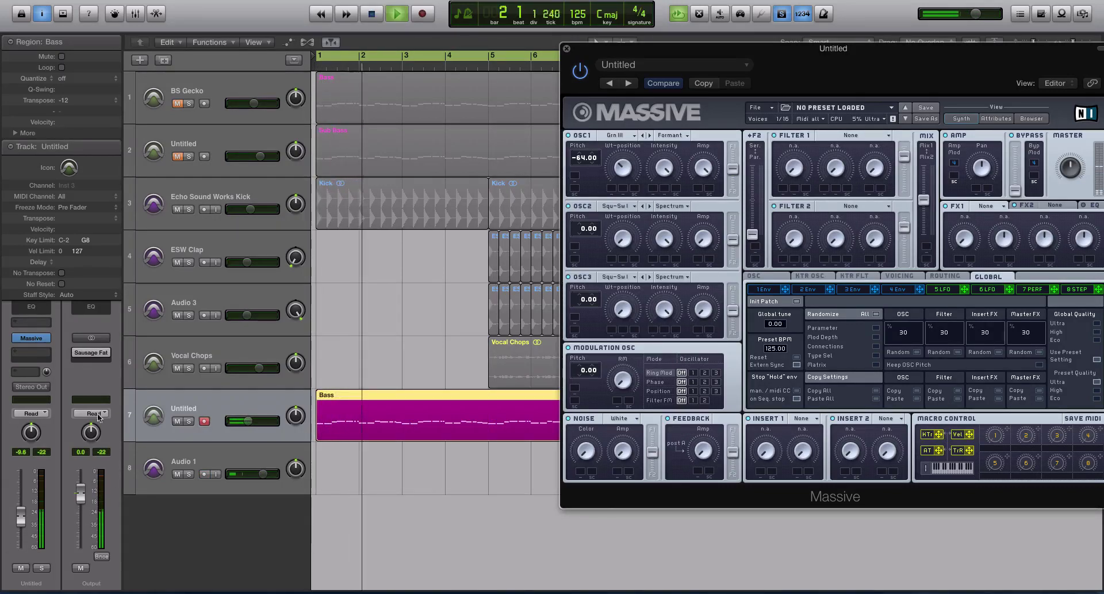
pyautogui.press('space')
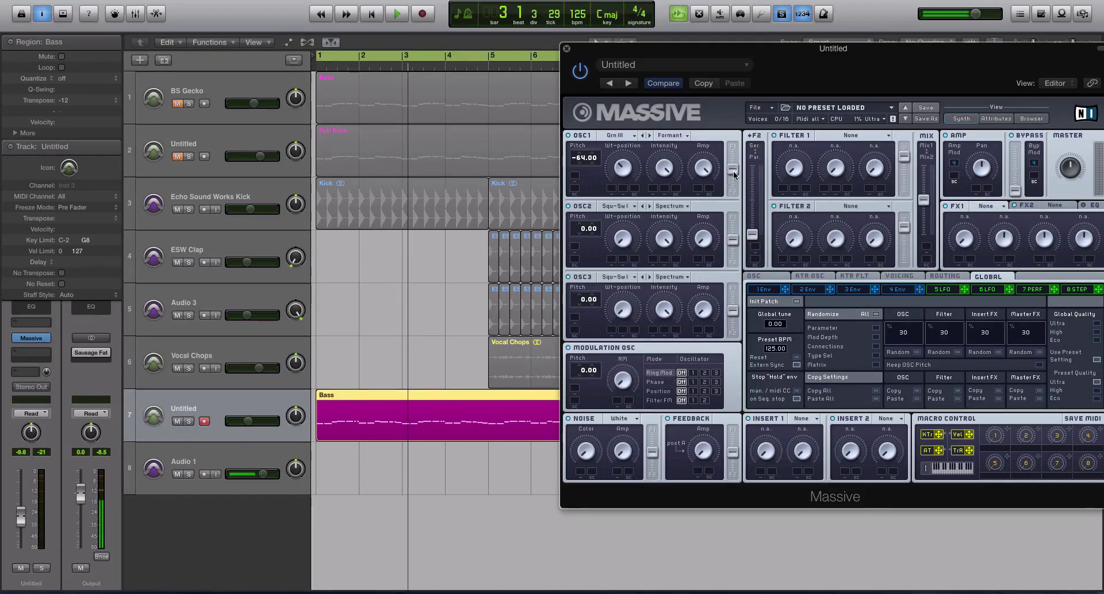
# Route oscillator 1 fully to filter 2 and give oscillator 2 the Grn III wavetable.
pyautogui.moveTo(733, 171)
pyautogui.mouseDown()
pyautogui.moveTo(733, 192)
pyautogui.moveTo(733, 155)
pyautogui.moveTo(733, 191)
pyautogui.mouseUp()
pyautogui.click(619, 208)
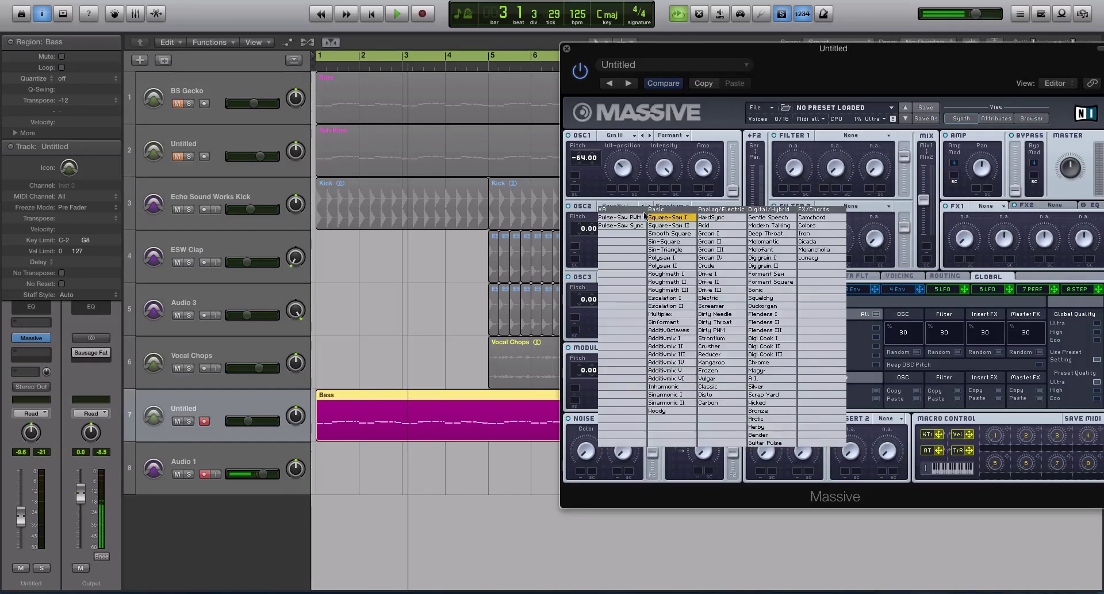
pyautogui.click(723, 253)
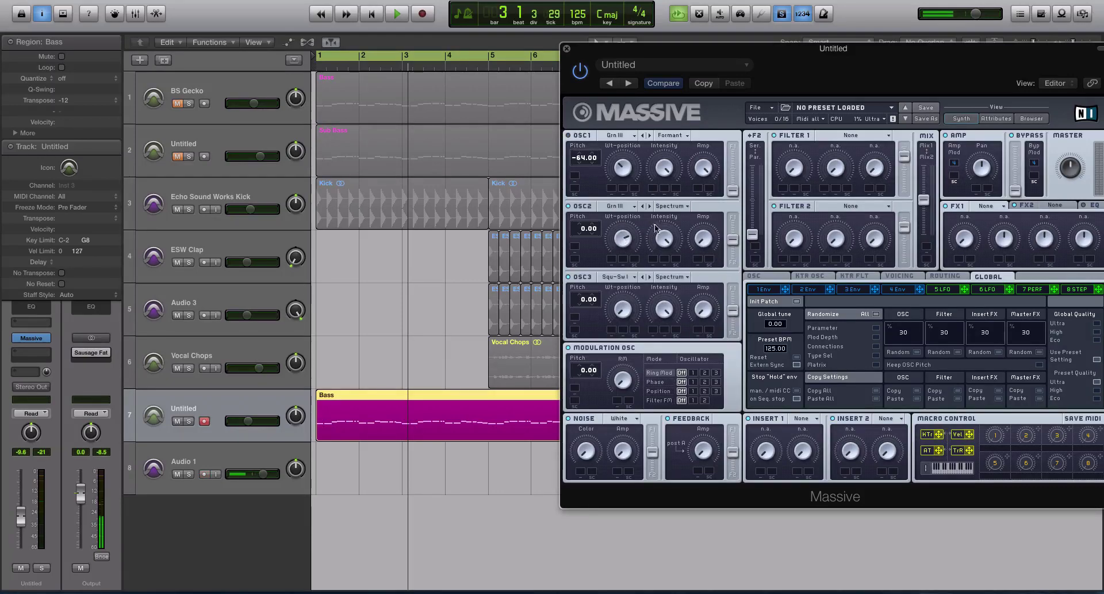
pyautogui.press('space')
pyautogui.press('space')
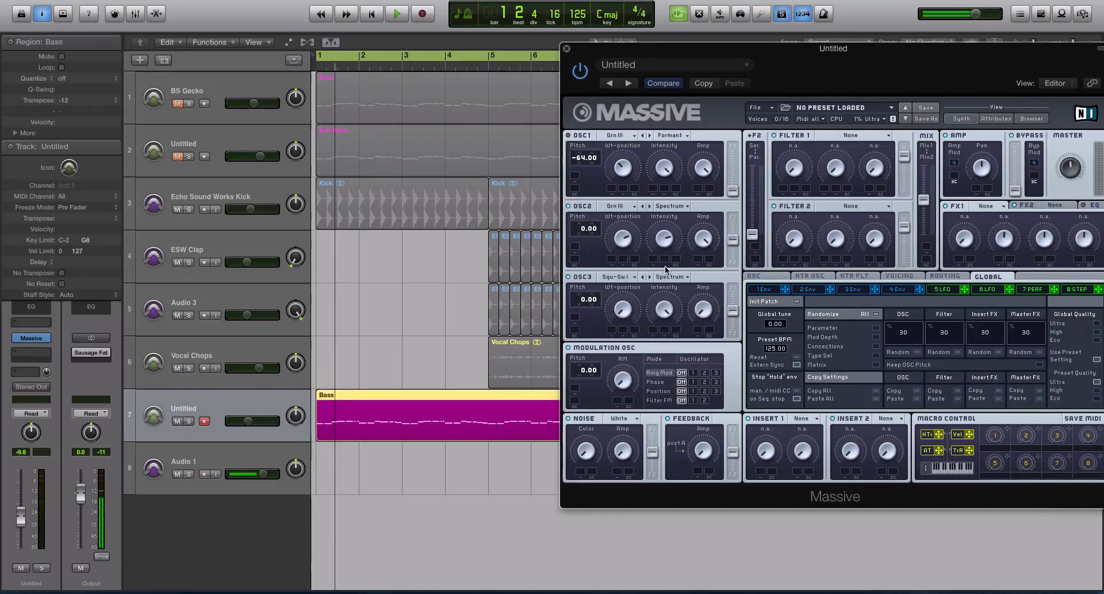
pyautogui.press('space')
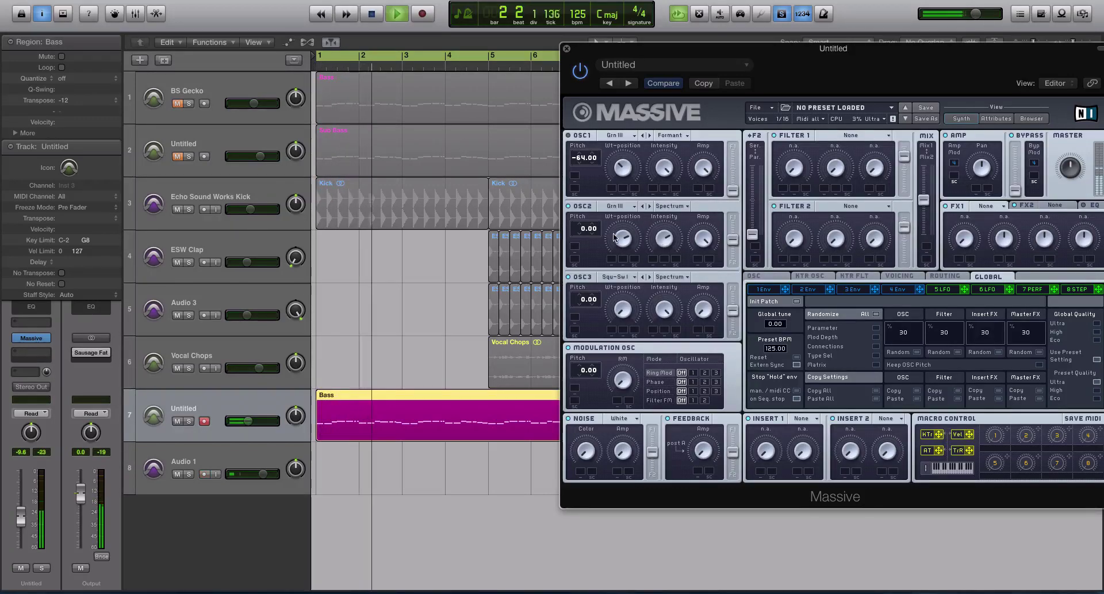
pyautogui.press('space')
# Lower oscillator 2's pitch to -12.00 and route it fully to filter 1.
pyautogui.moveTo(584, 229); pyautogui.dragTo(584, 246)
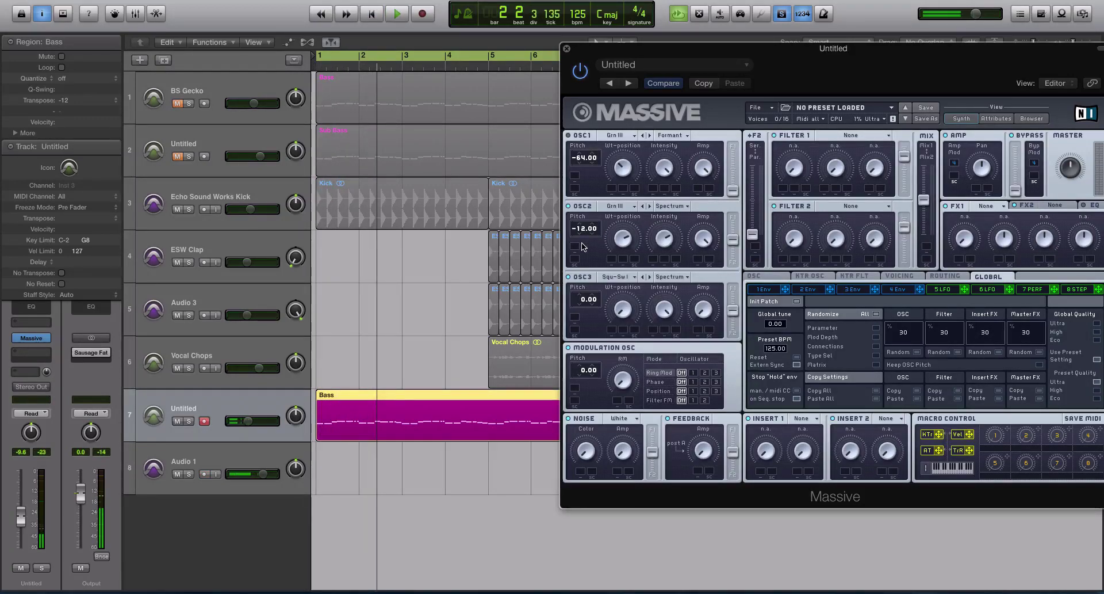
pyautogui.press('space')
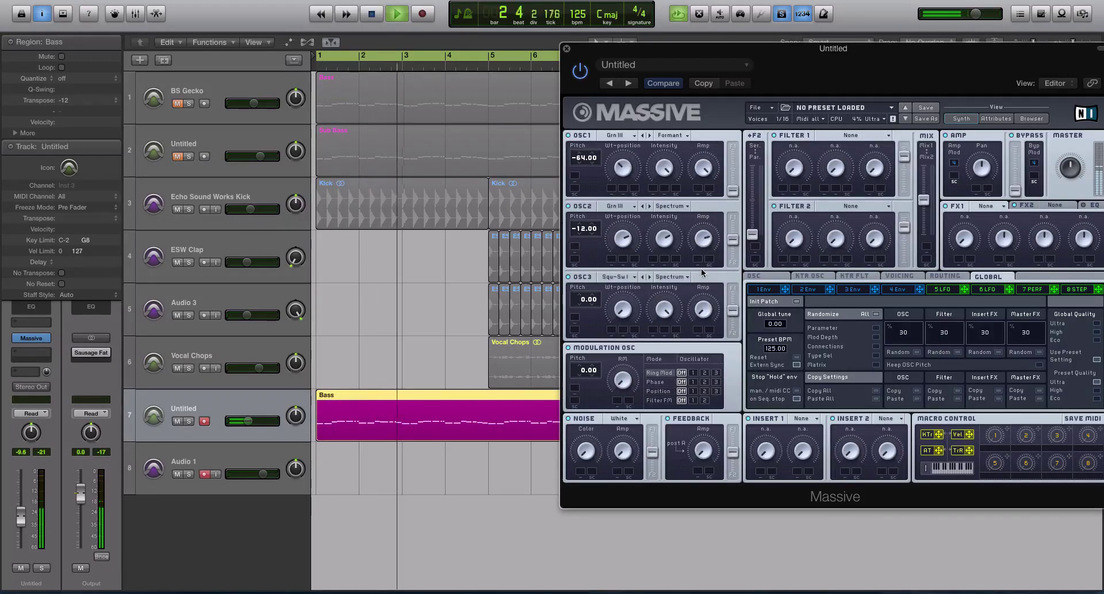
pyautogui.moveTo(729, 239); pyautogui.dragTo(731, 196)
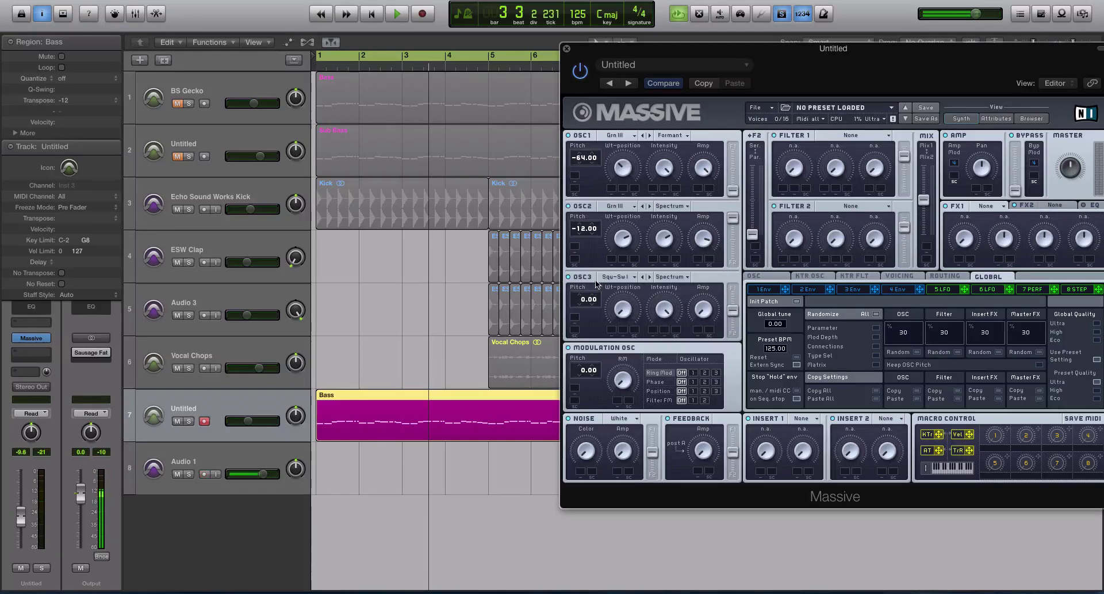
# Give oscillator 3 the Colors wavetable and raise its pitch to 24.00.
pyautogui.click(623, 277)
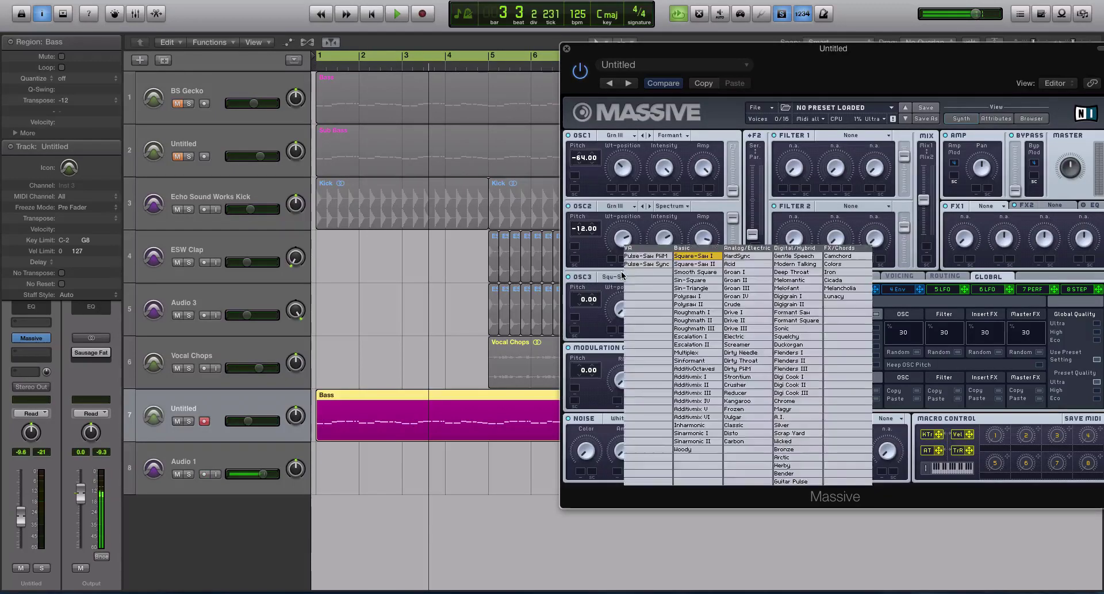
pyautogui.click(837, 264)
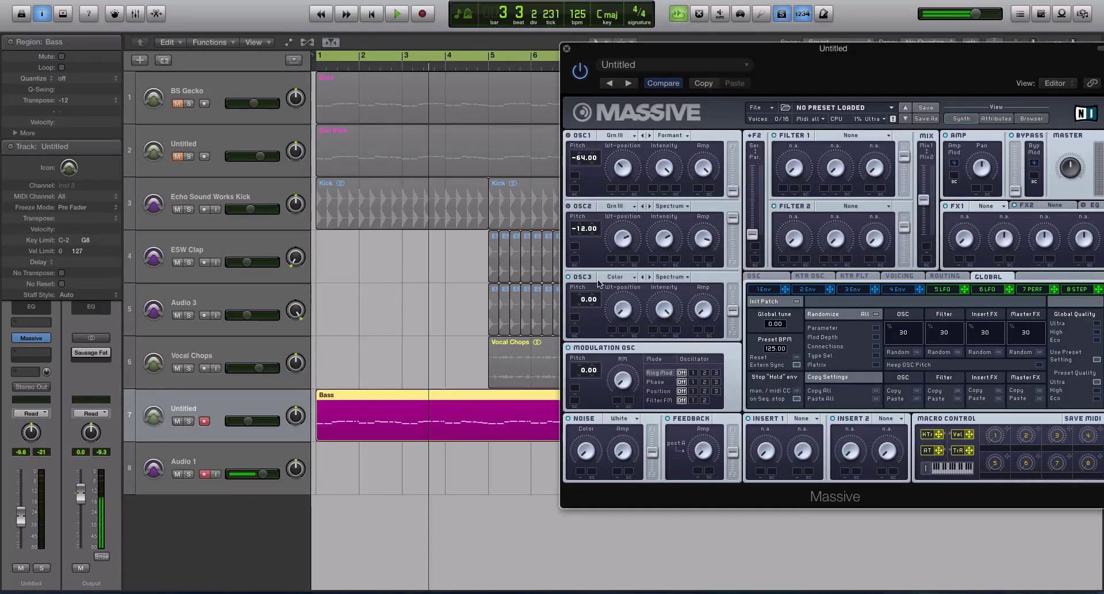
pyautogui.press('space')
pyautogui.press('space')
pyautogui.press('space')
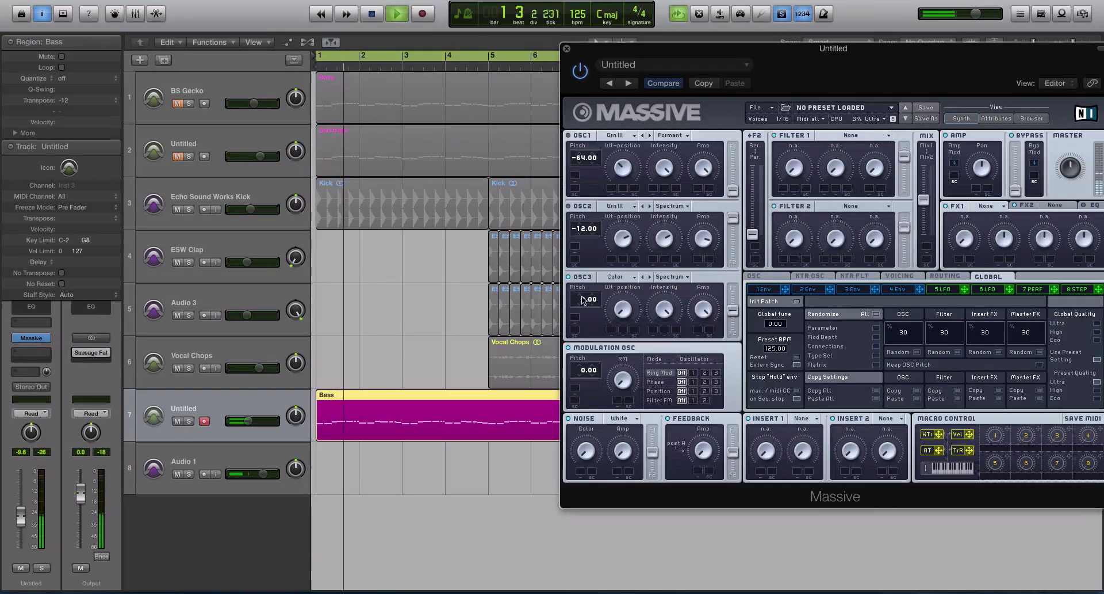
pyautogui.moveTo(582, 297); pyautogui.dragTo(583, 273)
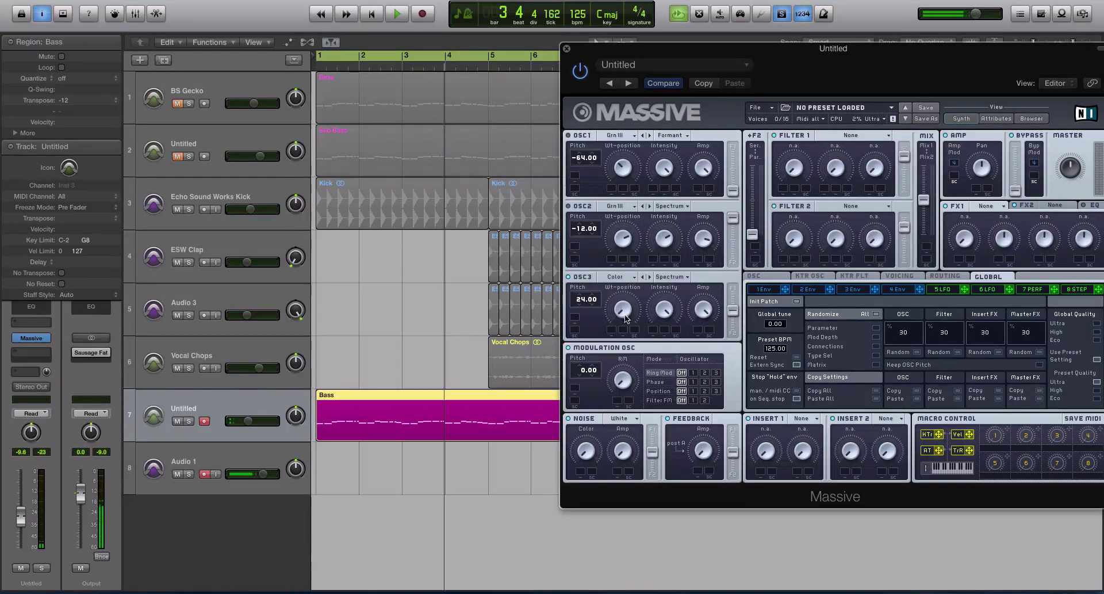
pyautogui.press('space')
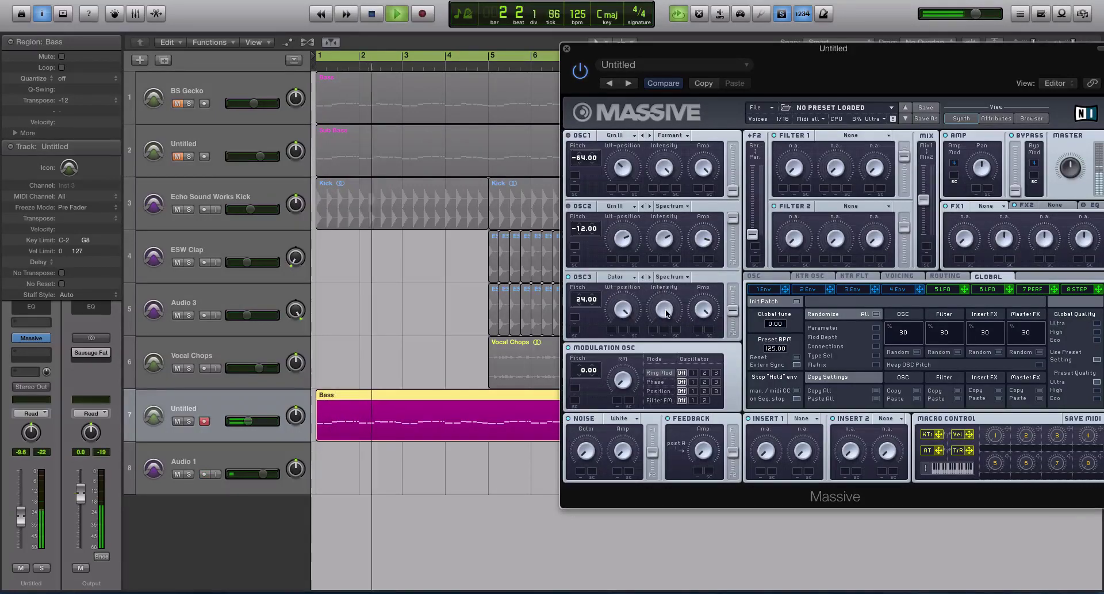
pyautogui.press('space')
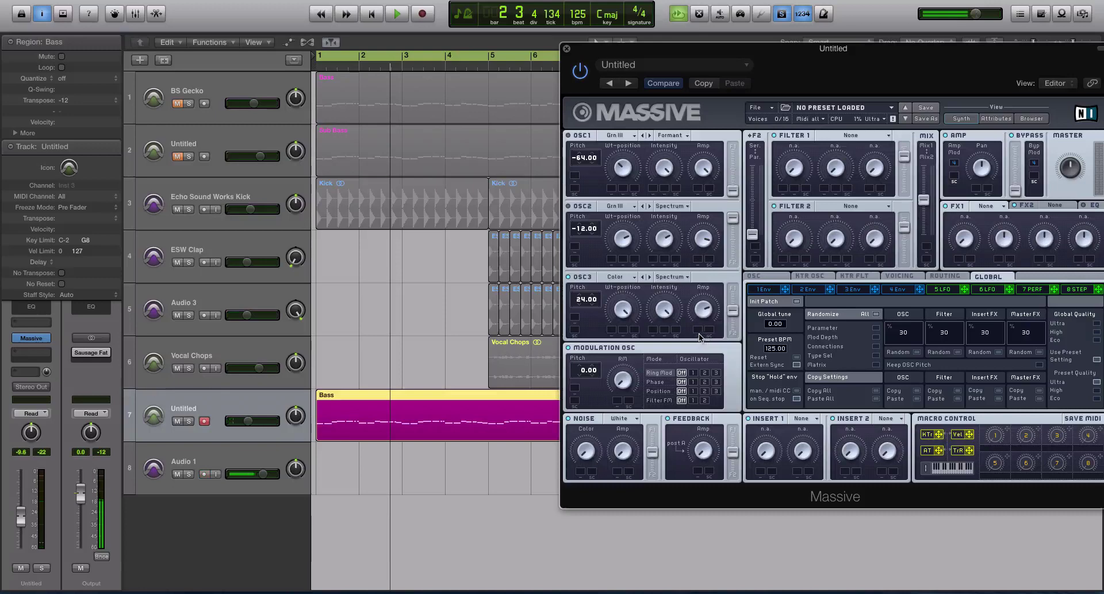
# Route oscillator 3 toward filter 1, turn oscillator 2 on, and audition the layers.
pyautogui.moveTo(732, 311); pyautogui.dragTo(730, 208)
pyautogui.click(569, 206)
pyautogui.press('space')
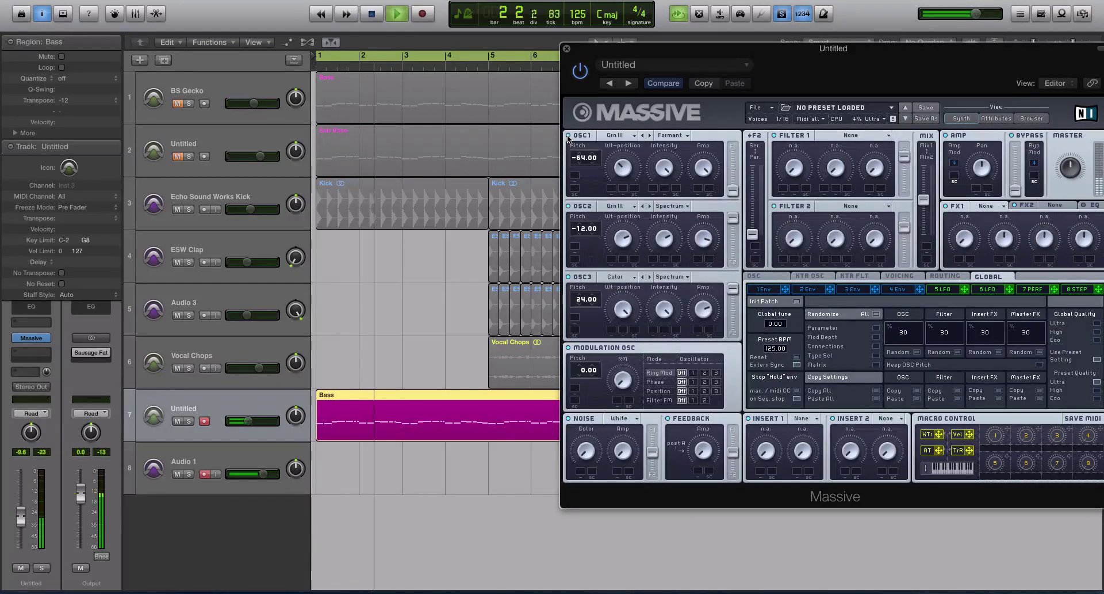
pyautogui.press('space')
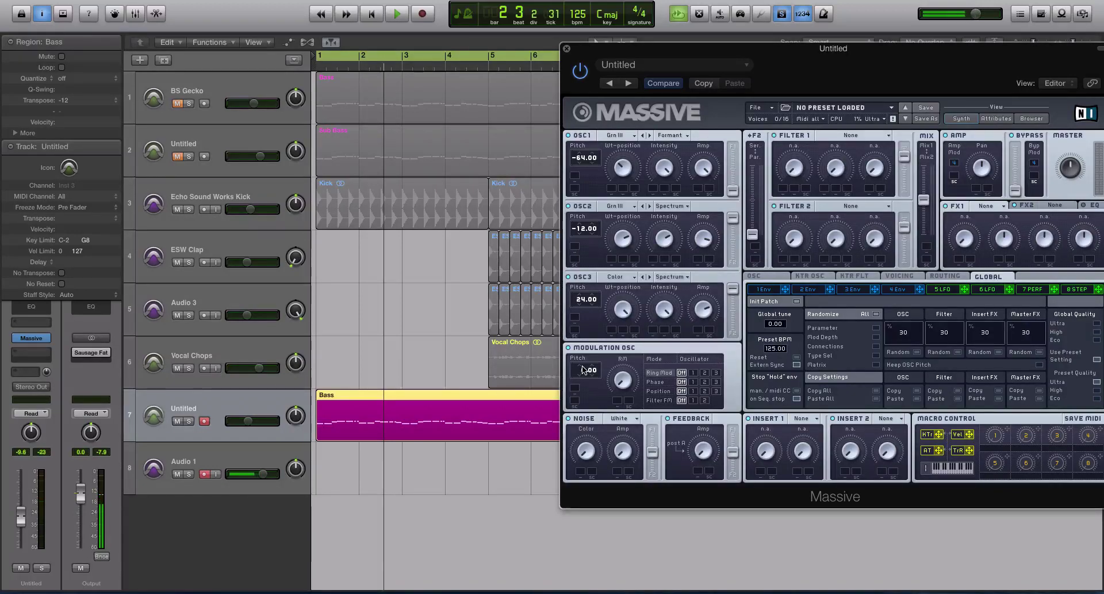
# Switch the modulation oscillator from ring-modulating oscillator 2 to phase-modulating oscillator 1.
pyautogui.click(704, 373)
pyautogui.scroll(-1, 588, 358)
pyautogui.press('space')
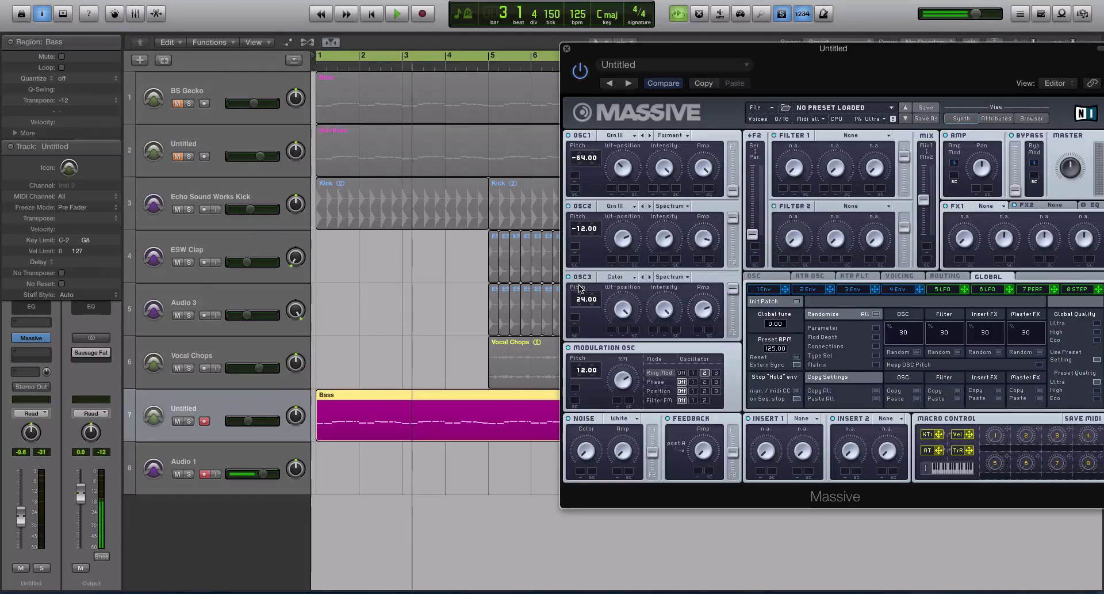
pyautogui.click(656, 382)
pyautogui.click(693, 381)
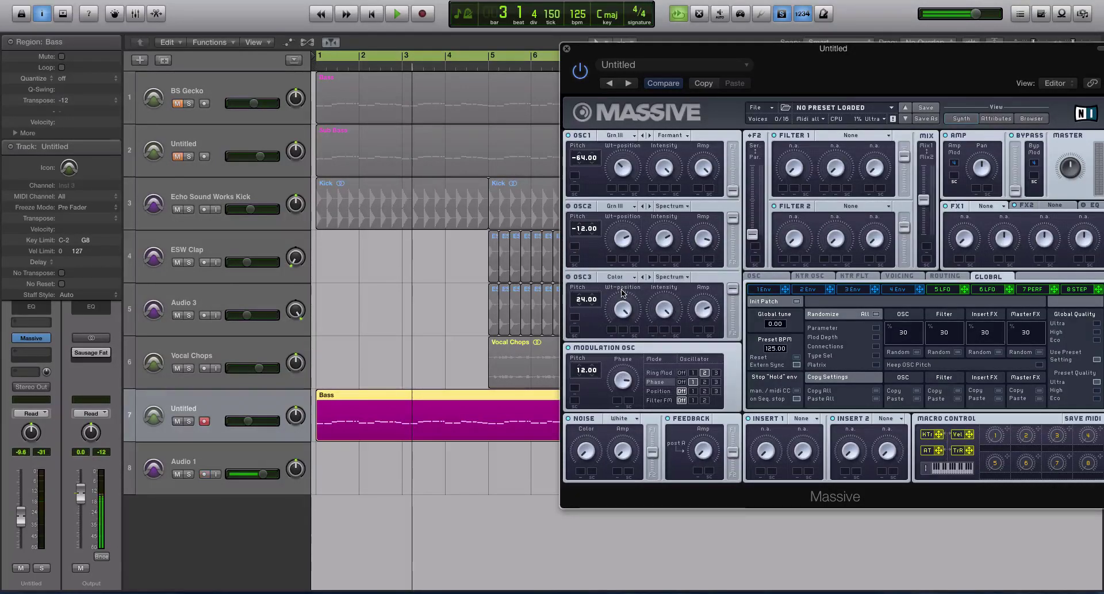
pyautogui.press('space')
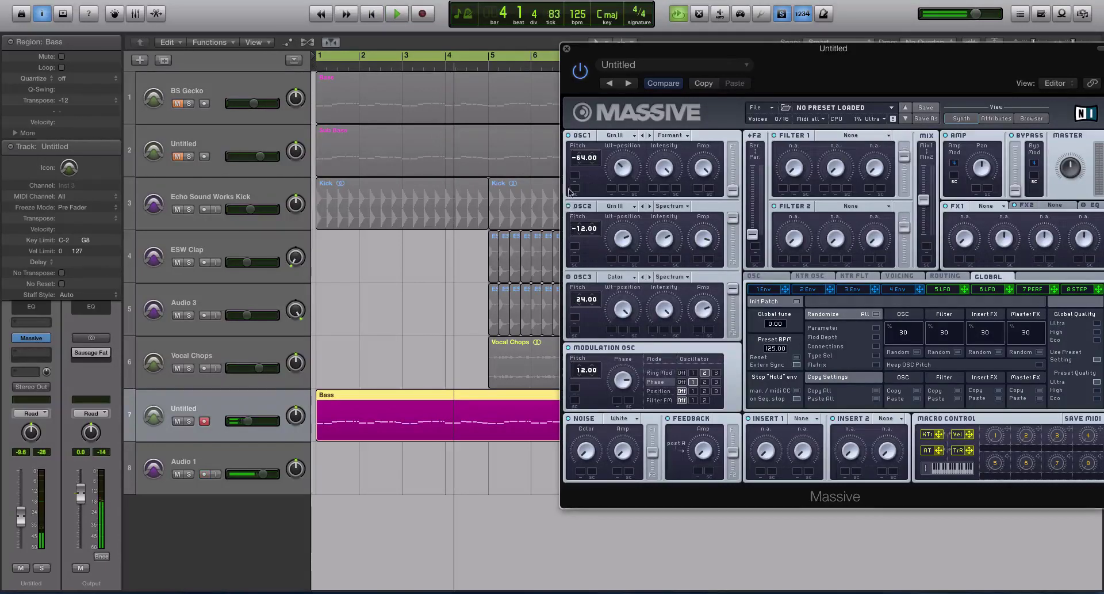
pyautogui.press('space')
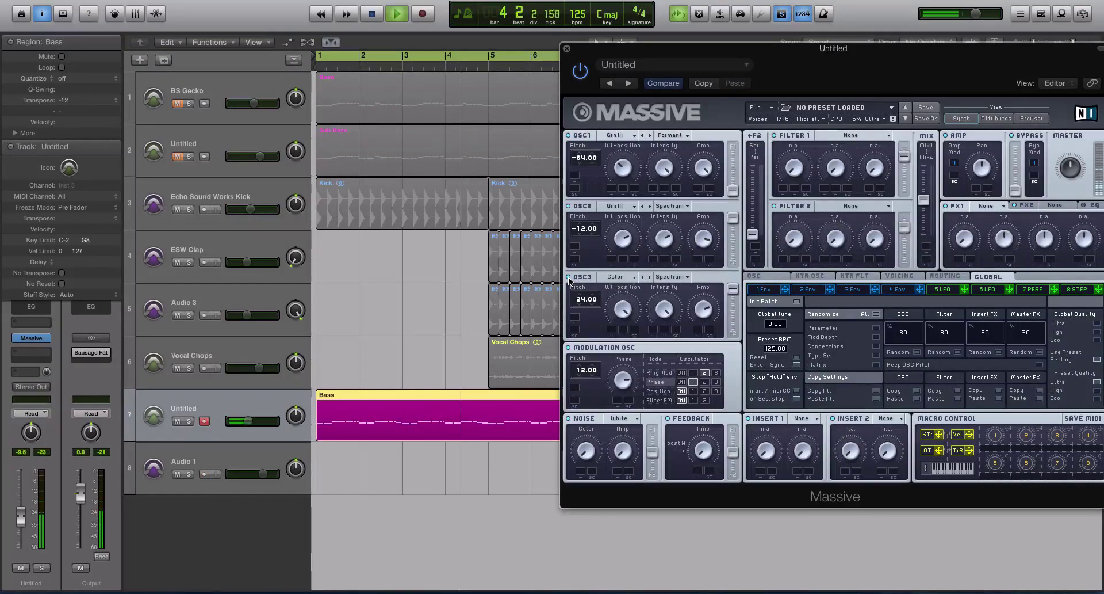
pyautogui.press('space')
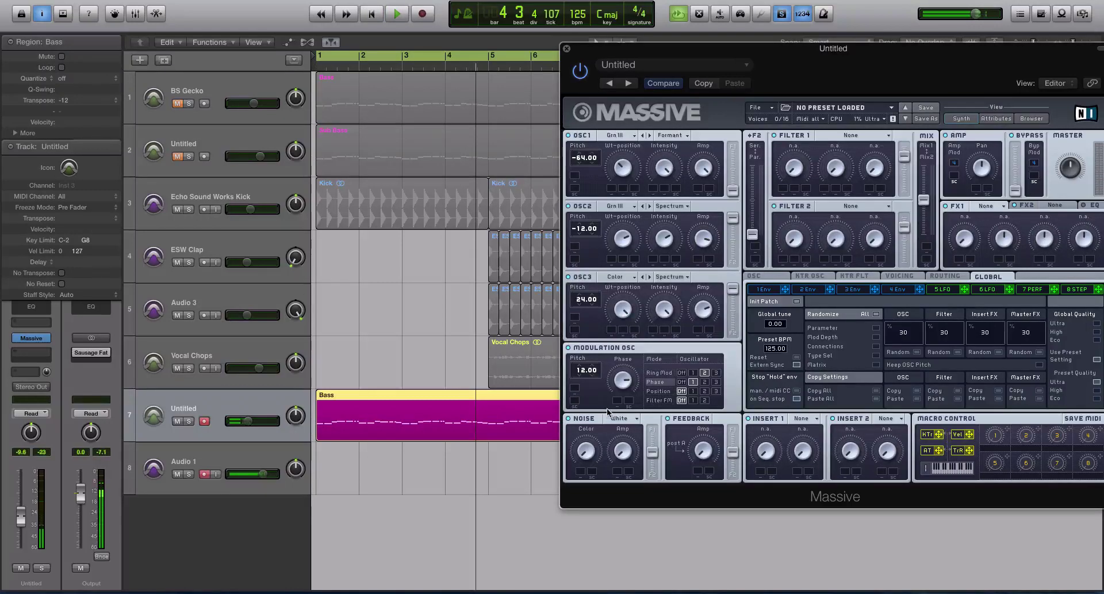
# Add Metallic noise to the bass and turn up its level.
pyautogui.click(624, 418)
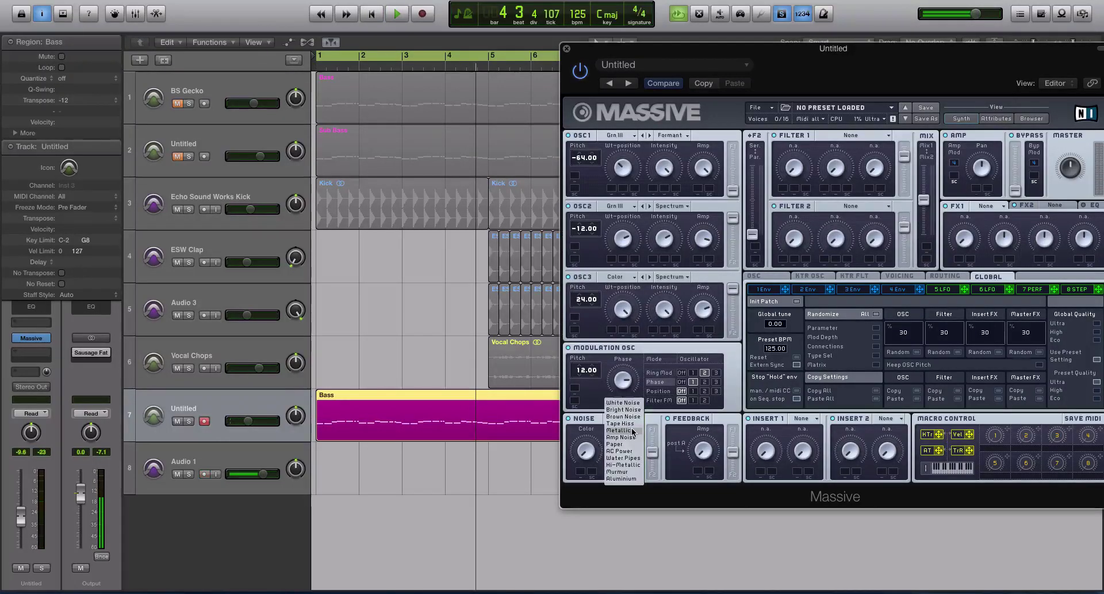
pyautogui.click(632, 429)
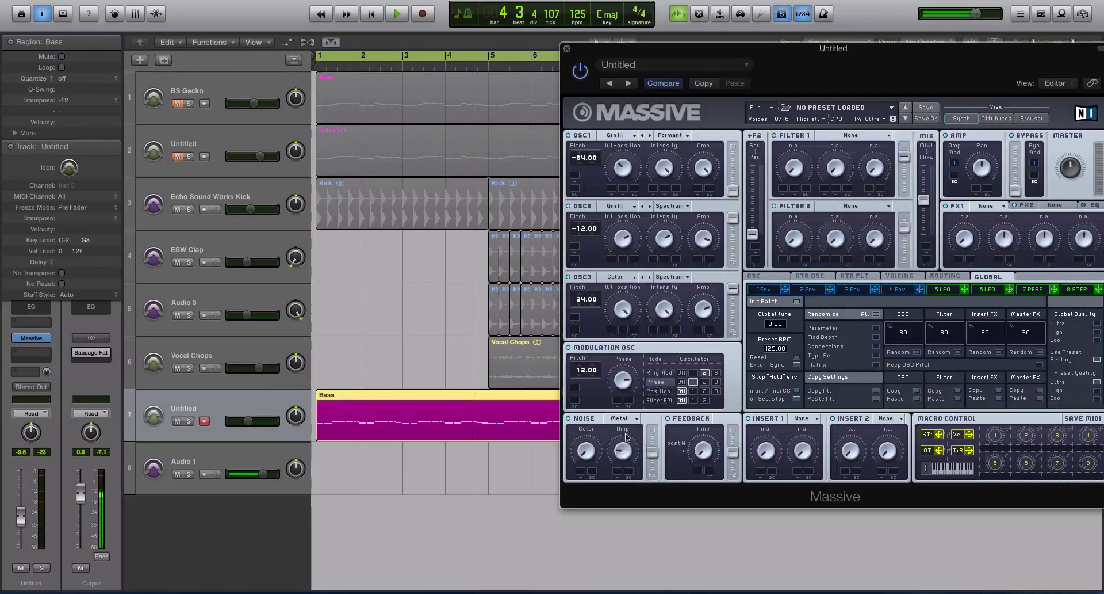
pyautogui.moveTo(625, 452); pyautogui.dragTo(614, 430)
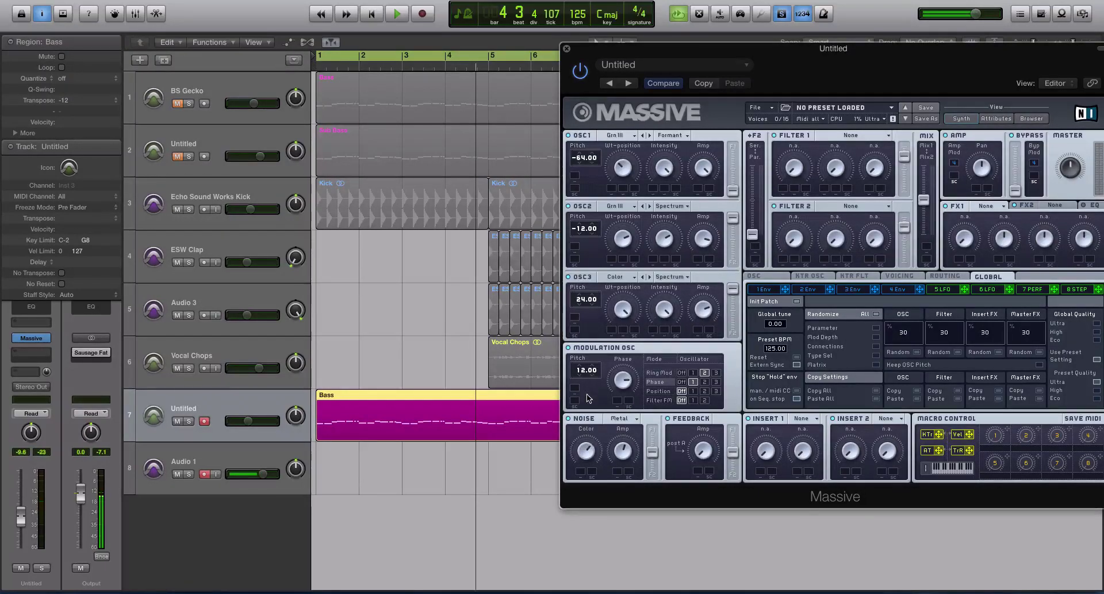
pyautogui.press('space')
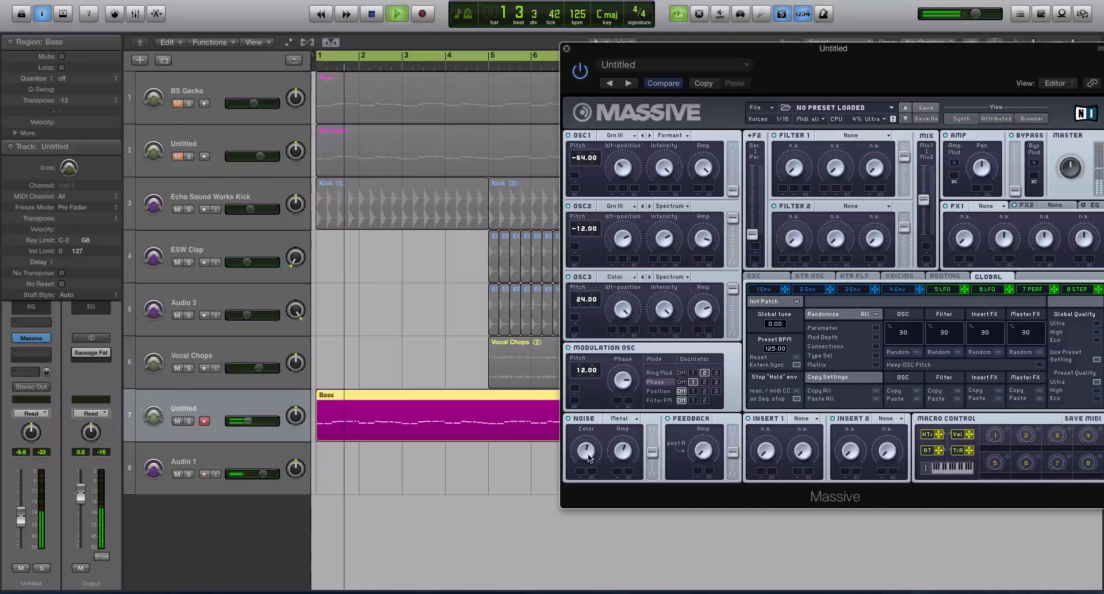
pyautogui.press('space')
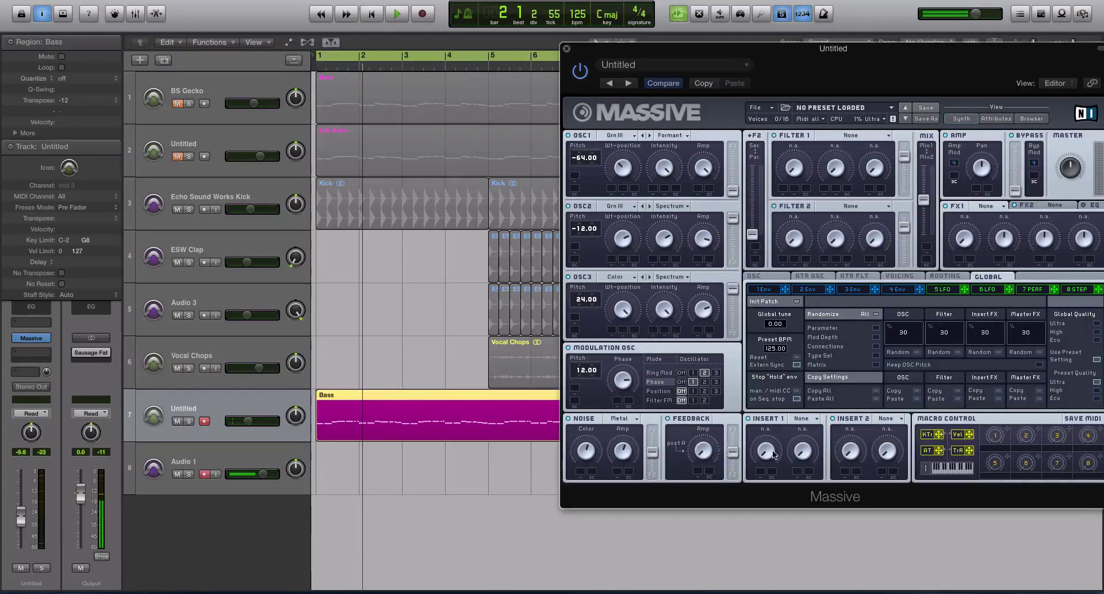
# Put a Sine Shaper on the first insert effect and audition it.
pyautogui.click(802, 418)
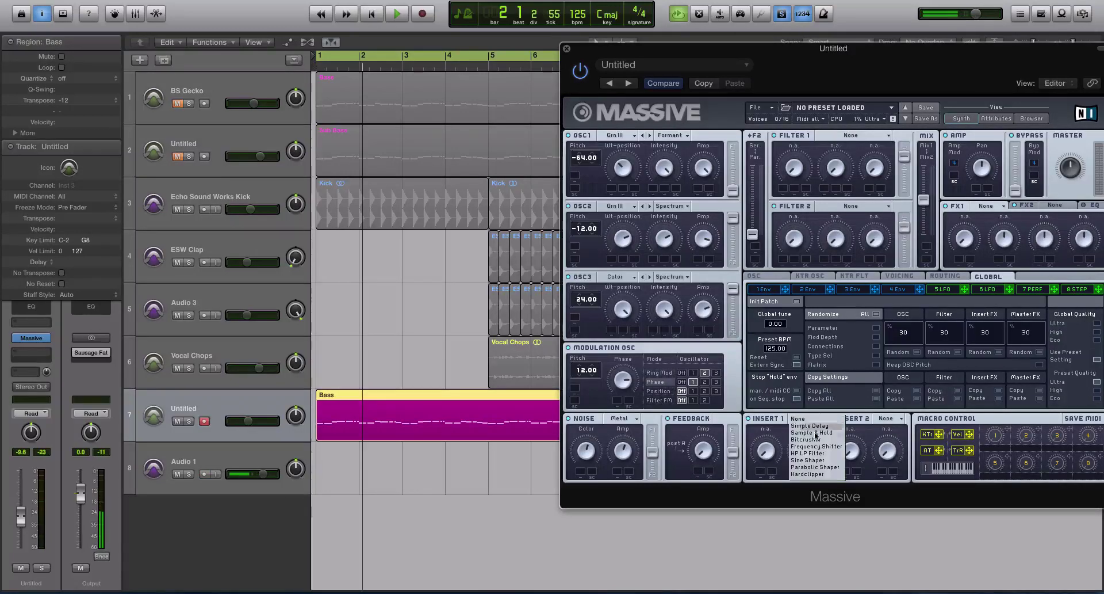
pyautogui.click(827, 460)
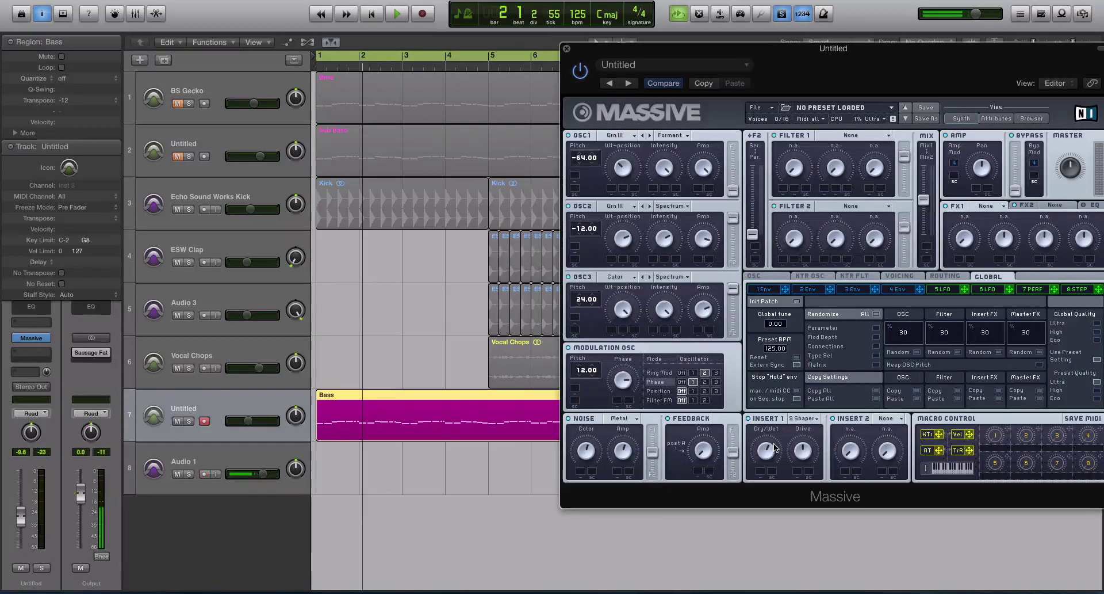
pyautogui.press('space')
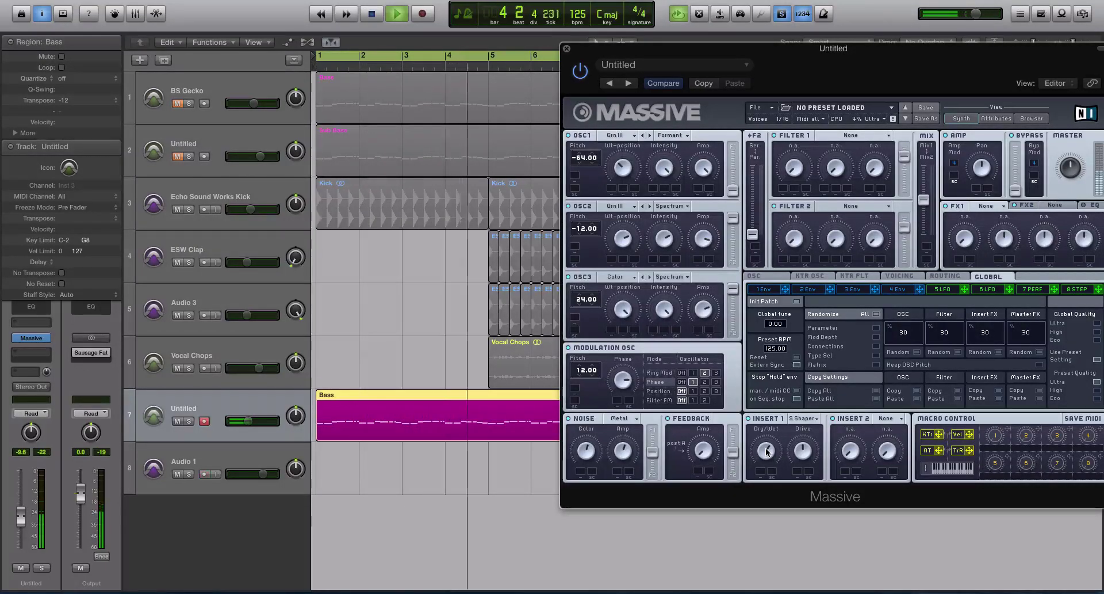
pyautogui.press('space')
# Raise the unison voices and turn on a wider unison pitch spread.
pyautogui.click(898, 276)
pyautogui.moveTo(753, 51); pyautogui.dragTo(533, 64)
pyautogui.moveTo(573, 350); pyautogui.dragTo(573, 347)
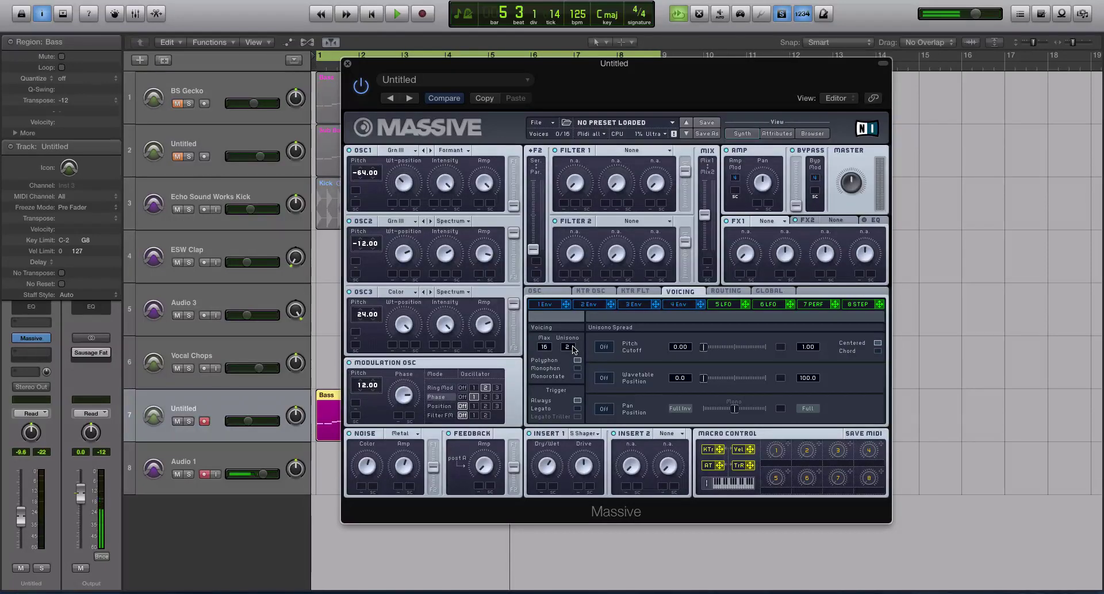
pyautogui.click(603, 346)
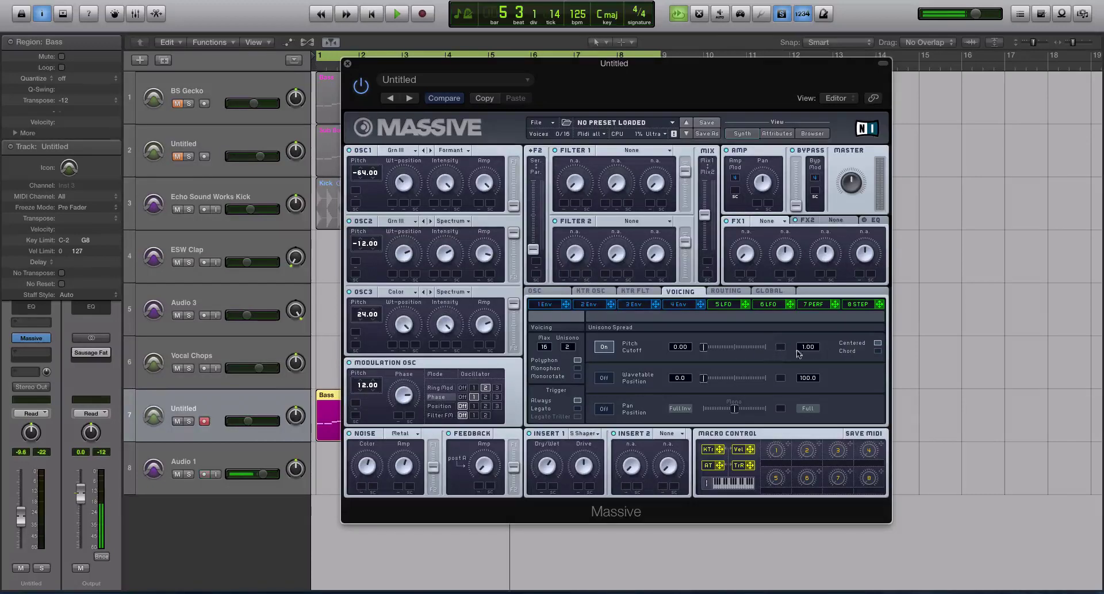
pyautogui.moveTo(704, 347); pyautogui.dragTo(720, 353)
pyautogui.press('space')
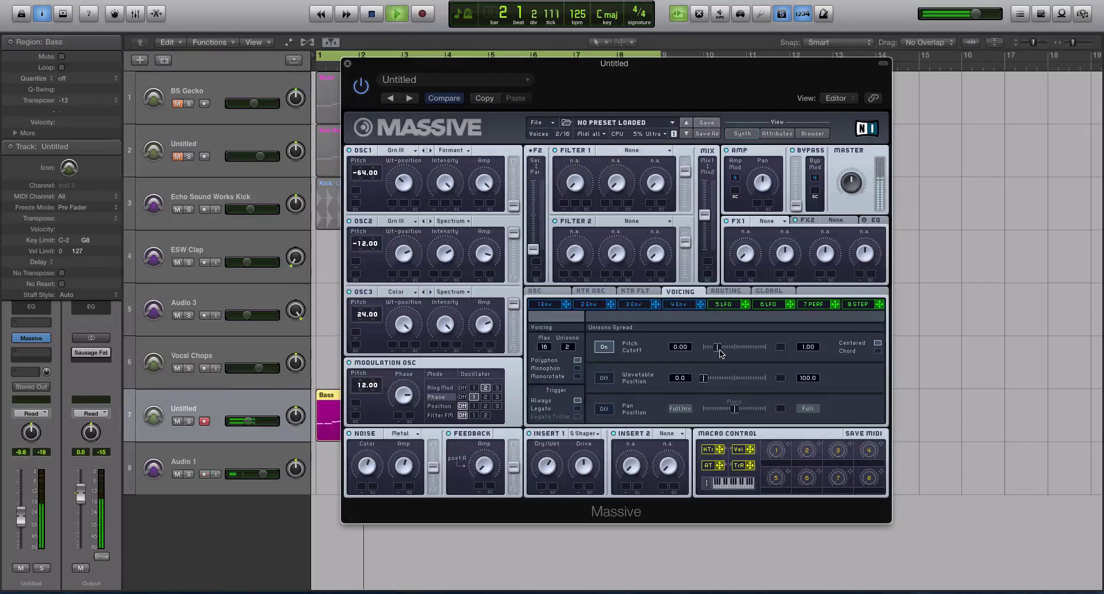
pyautogui.press('space')
# Turn on unison pan spread, narrow it slightly, and switch the voices to Monorotate.
pyautogui.click(604, 408)
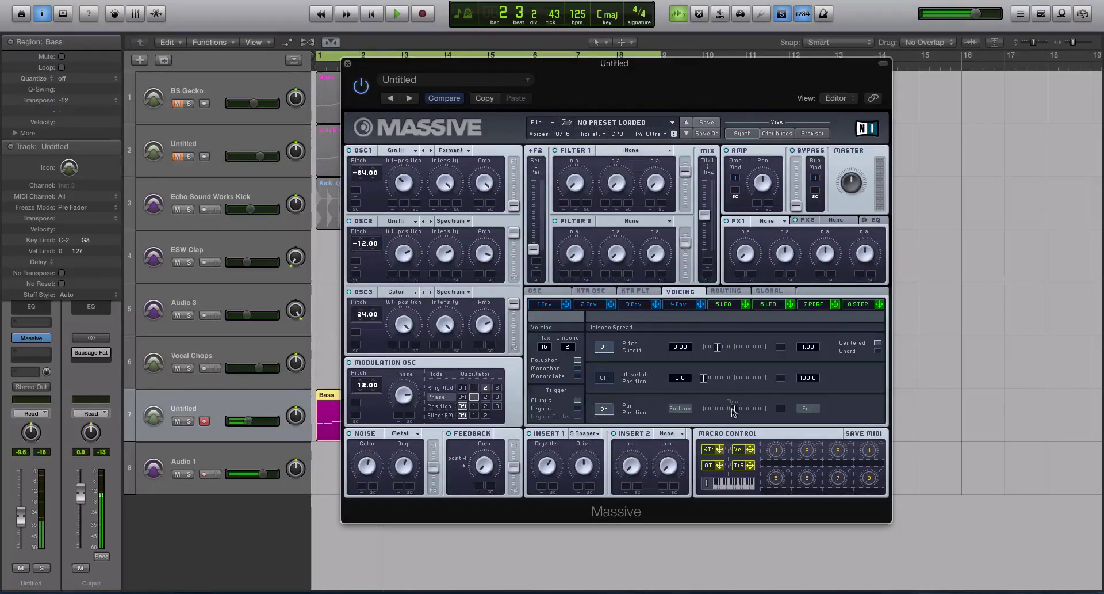
pyautogui.moveTo(735, 408); pyautogui.dragTo(731, 409)
pyautogui.press('space')
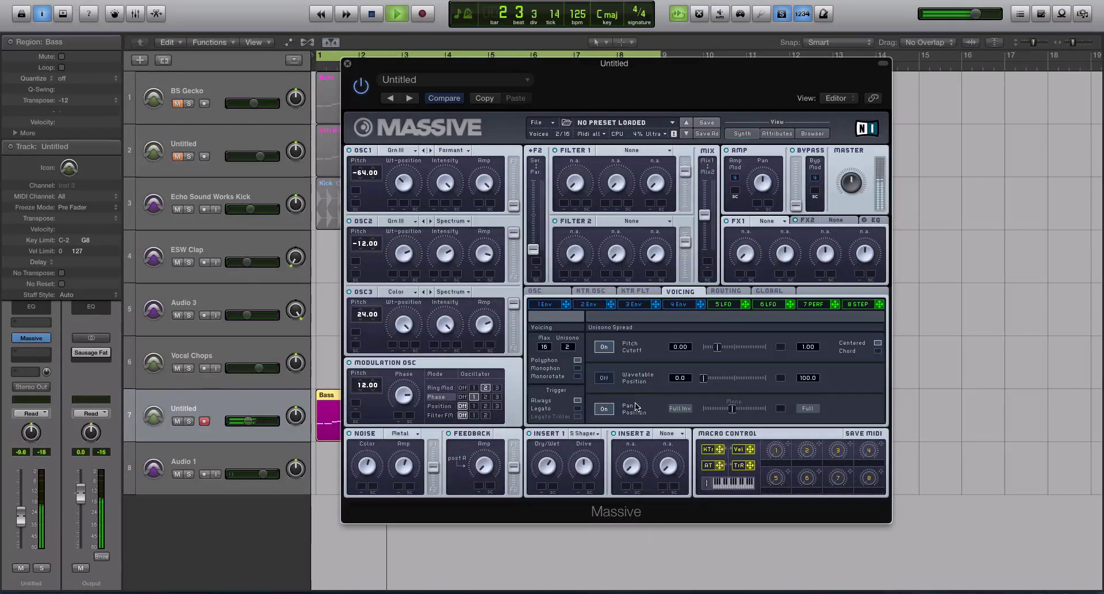
pyautogui.press('space')
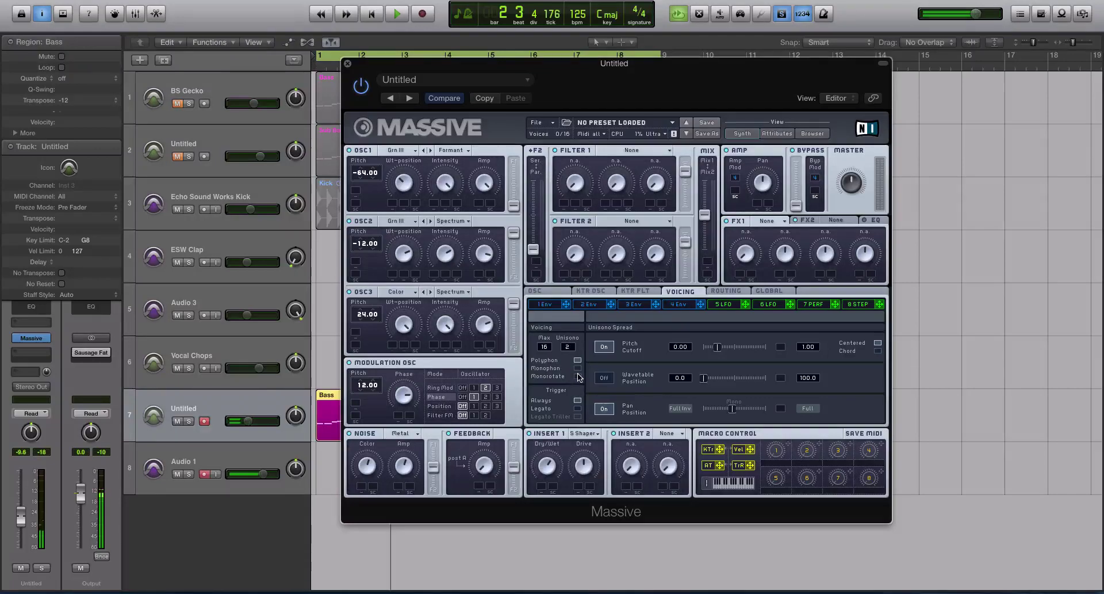
pyautogui.click(578, 376)
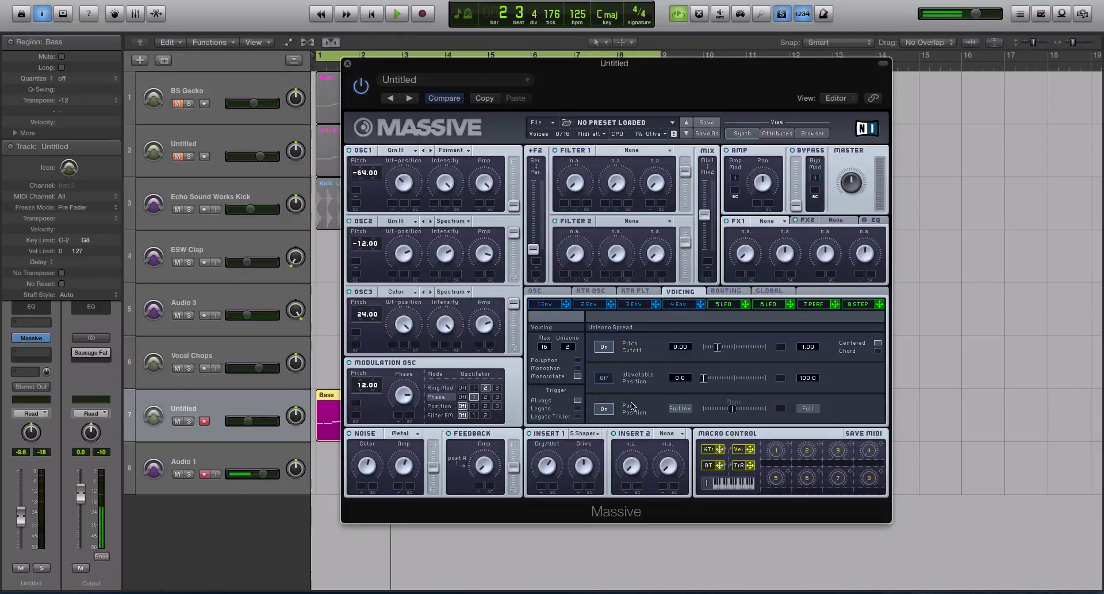
pyautogui.press('space')
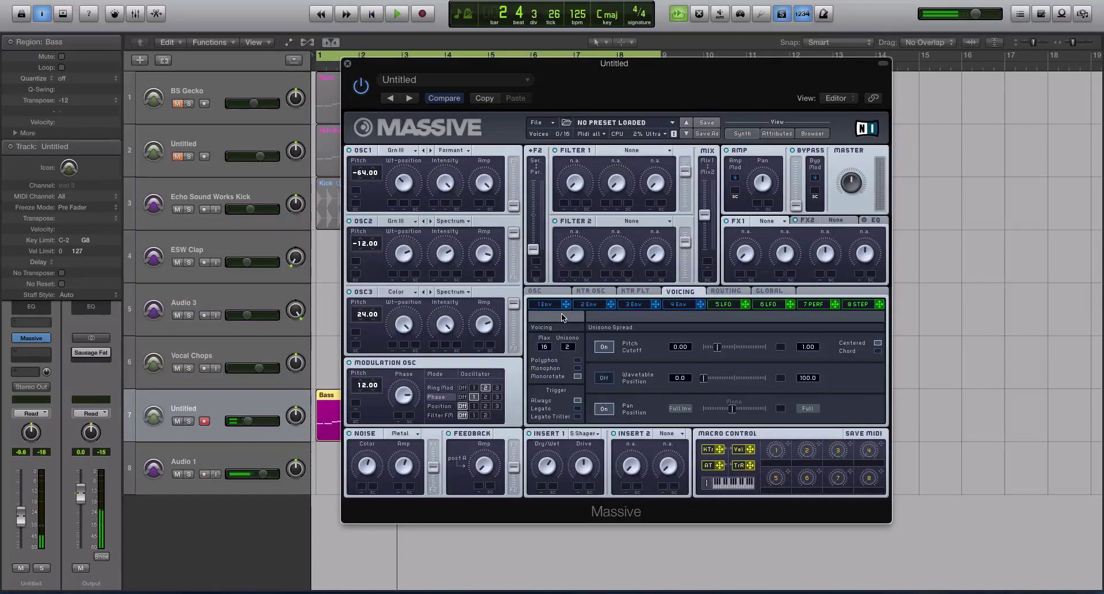
# On envelope 4, lengthen the release, drop the decay level to zero and shorten the attack.
pyautogui.click(687, 305)
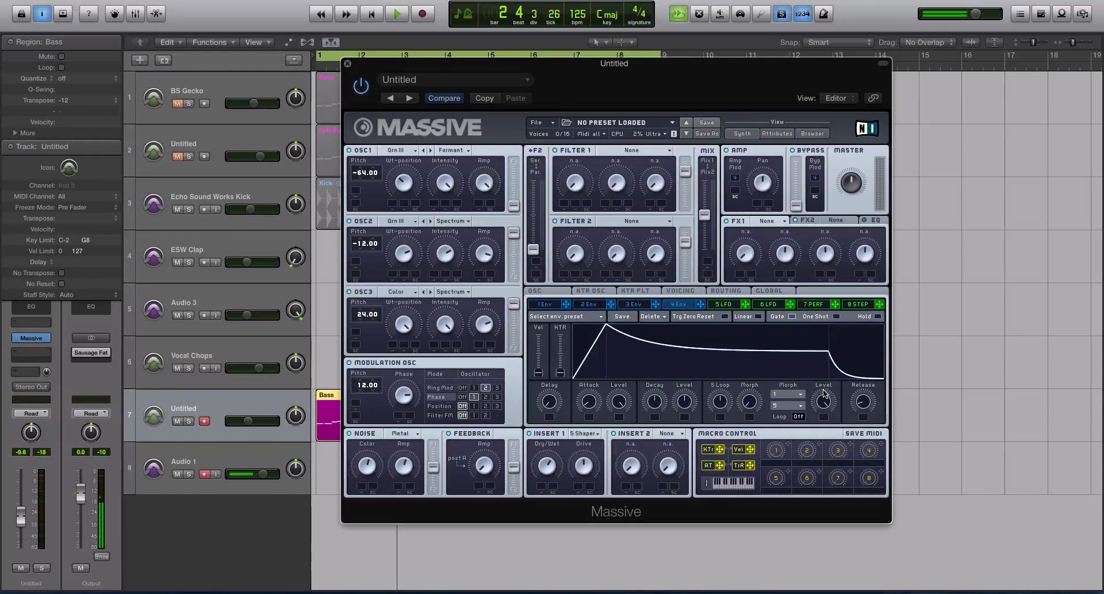
pyautogui.moveTo(863, 401); pyautogui.dragTo(866, 354)
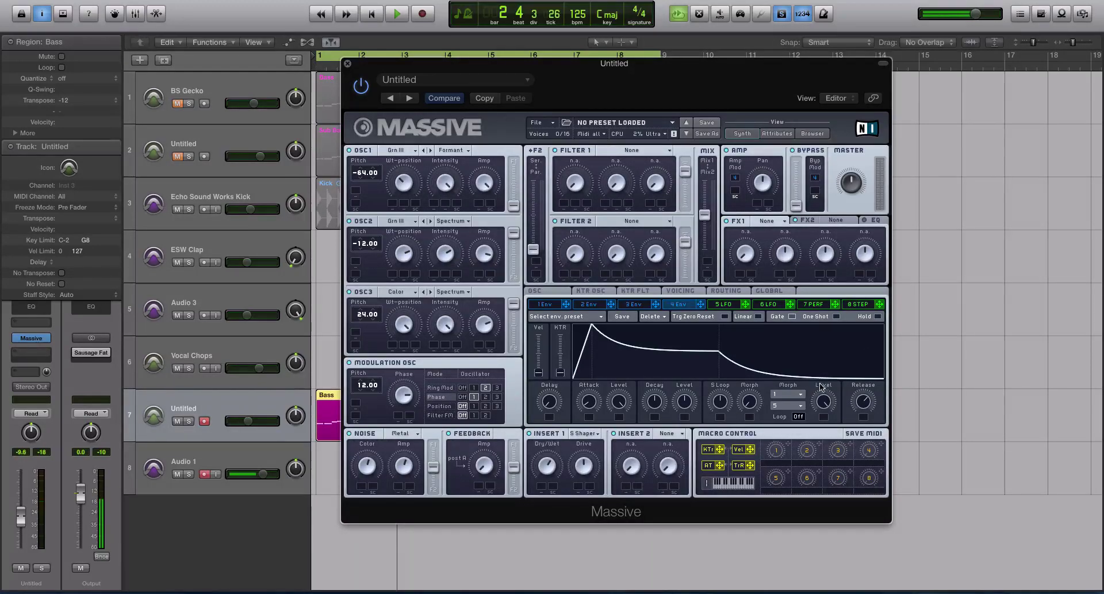
pyautogui.moveTo(749, 401); pyautogui.dragTo(752, 404)
pyautogui.moveTo(683, 403); pyautogui.dragTo(676, 469)
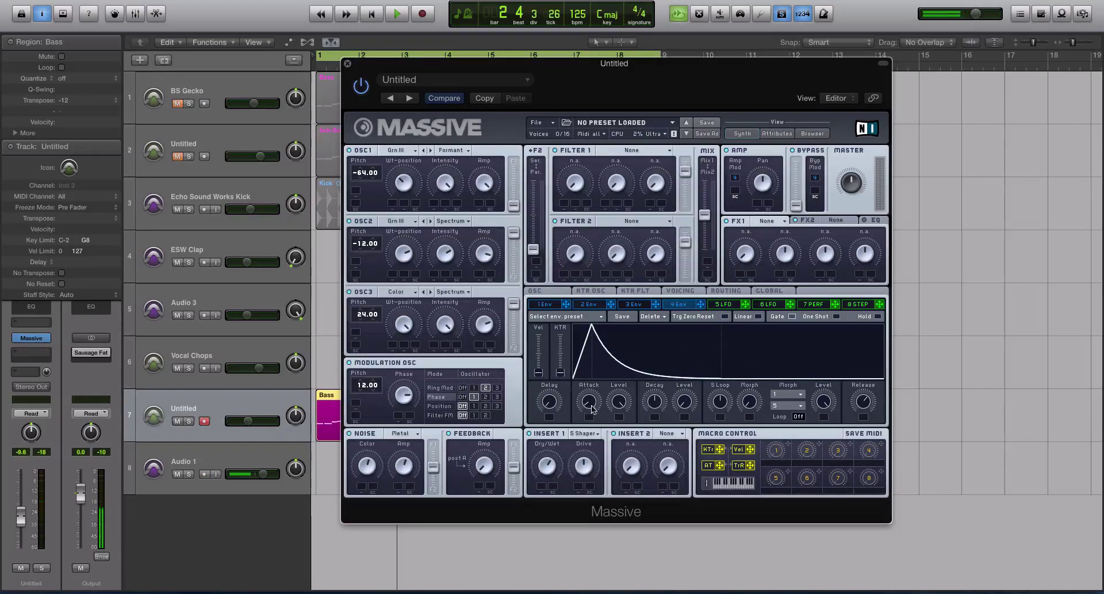
pyautogui.moveTo(596, 404); pyautogui.dragTo(596, 411)
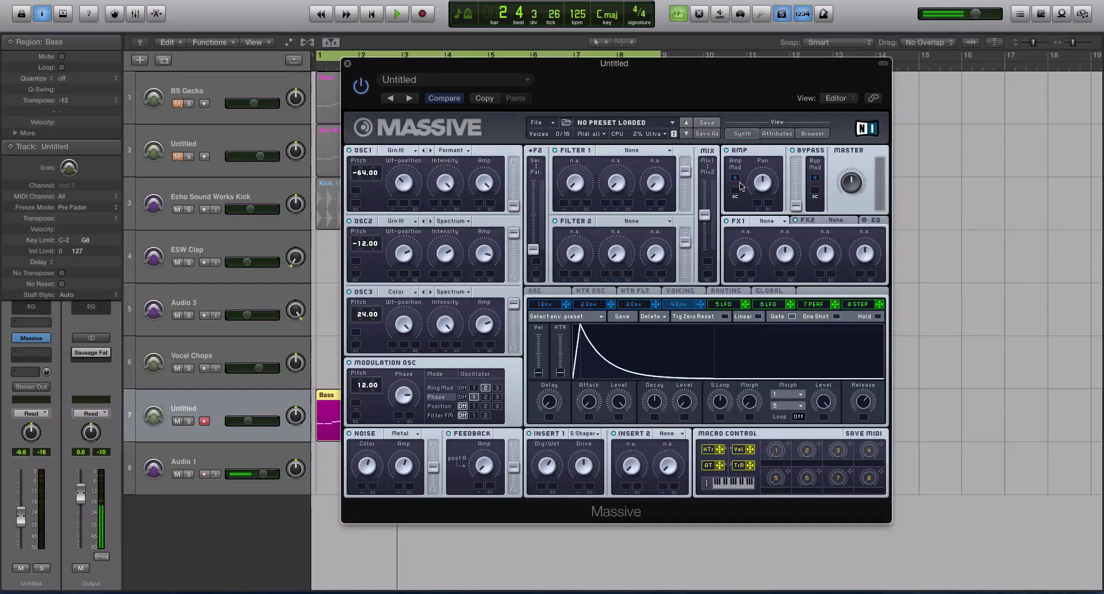
pyautogui.press('space')
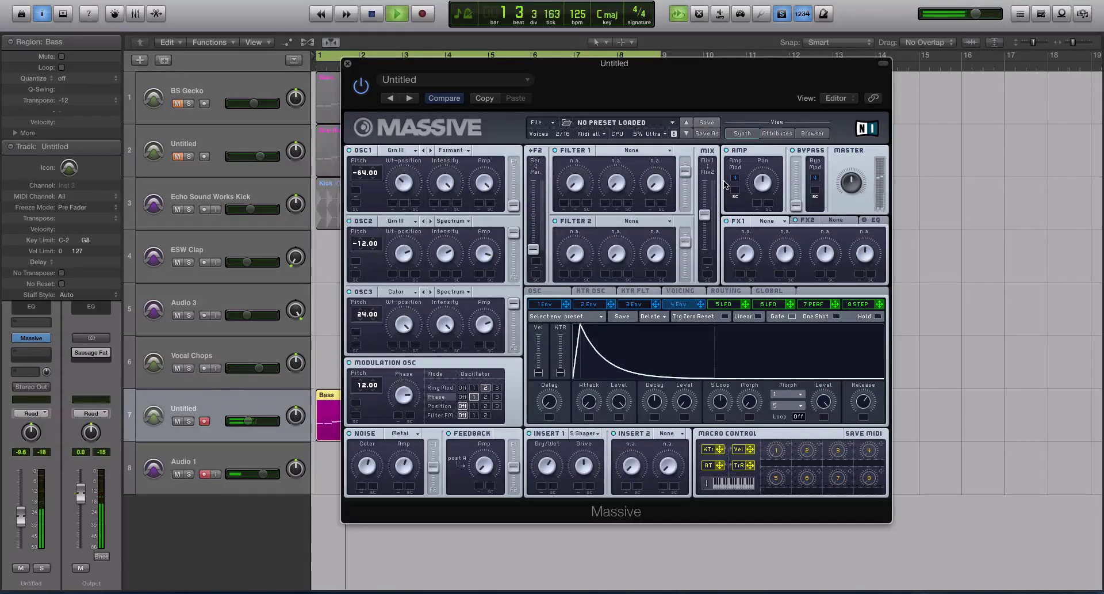
pyautogui.press('space')
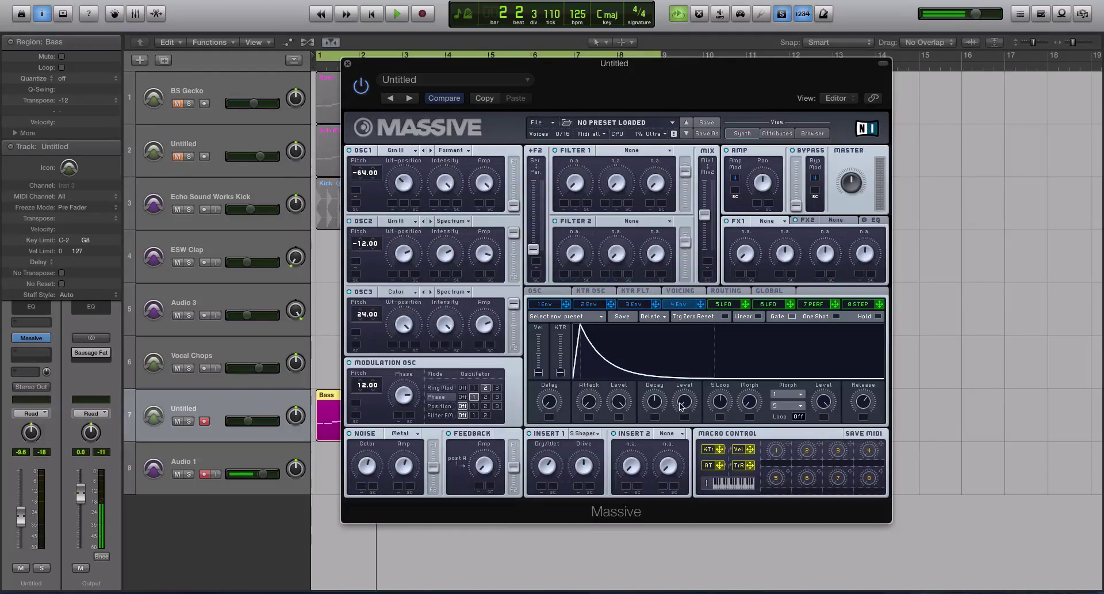
# Rework envelope 4's decay level by ear, ending just above zero for a fast decay.
pyautogui.moveTo(684, 406); pyautogui.dragTo(679, 308)
pyautogui.press('space')
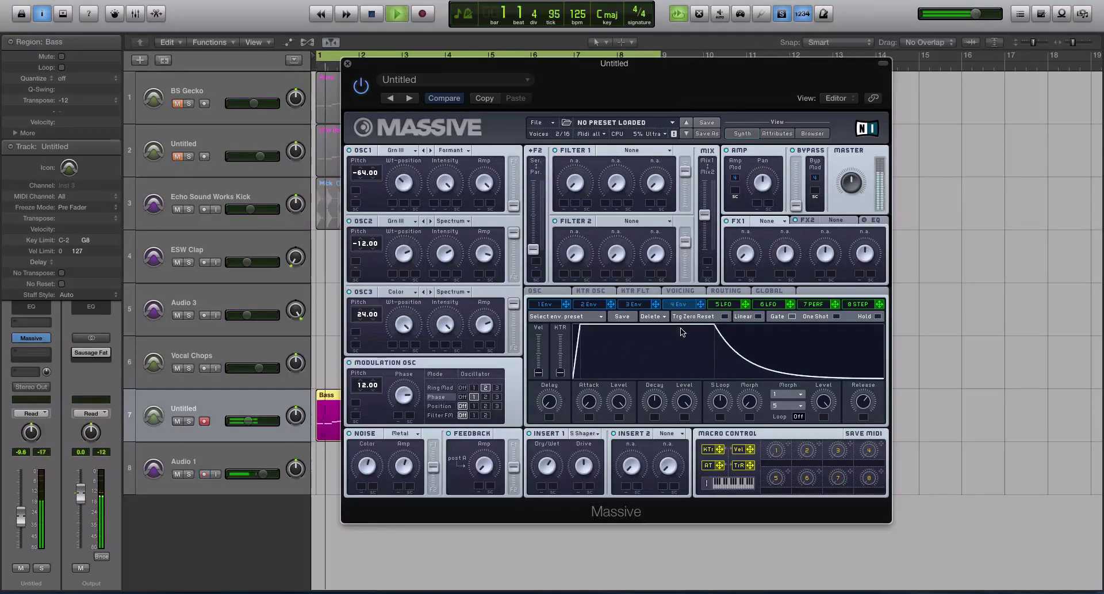
pyautogui.press('space')
pyautogui.moveTo(692, 405); pyautogui.dragTo(677, 510)
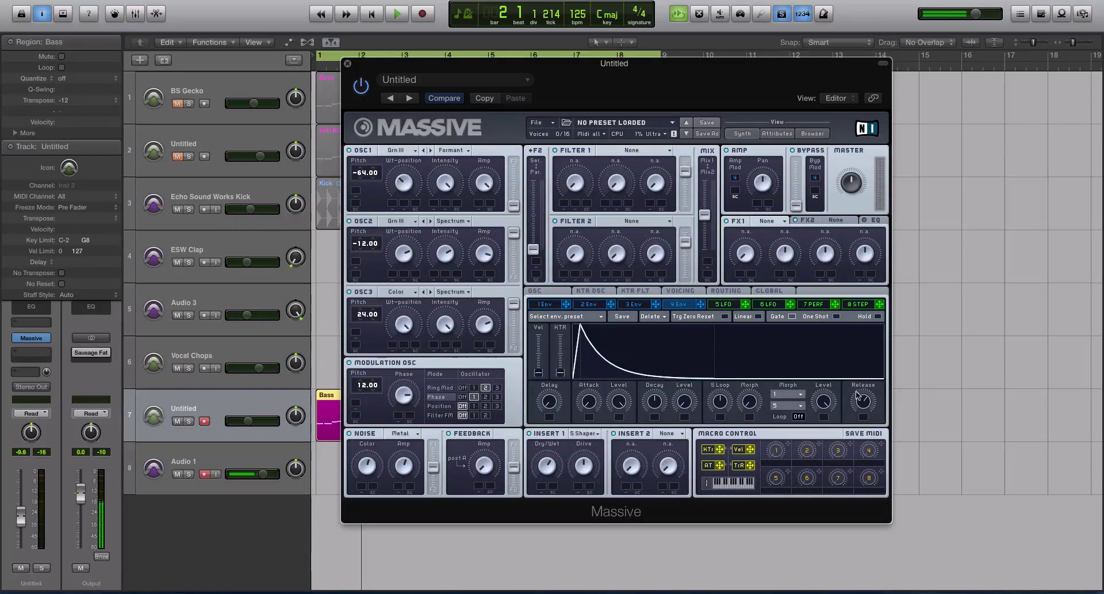
pyautogui.moveTo(685, 401); pyautogui.dragTo(784, 417)
pyautogui.press('space')
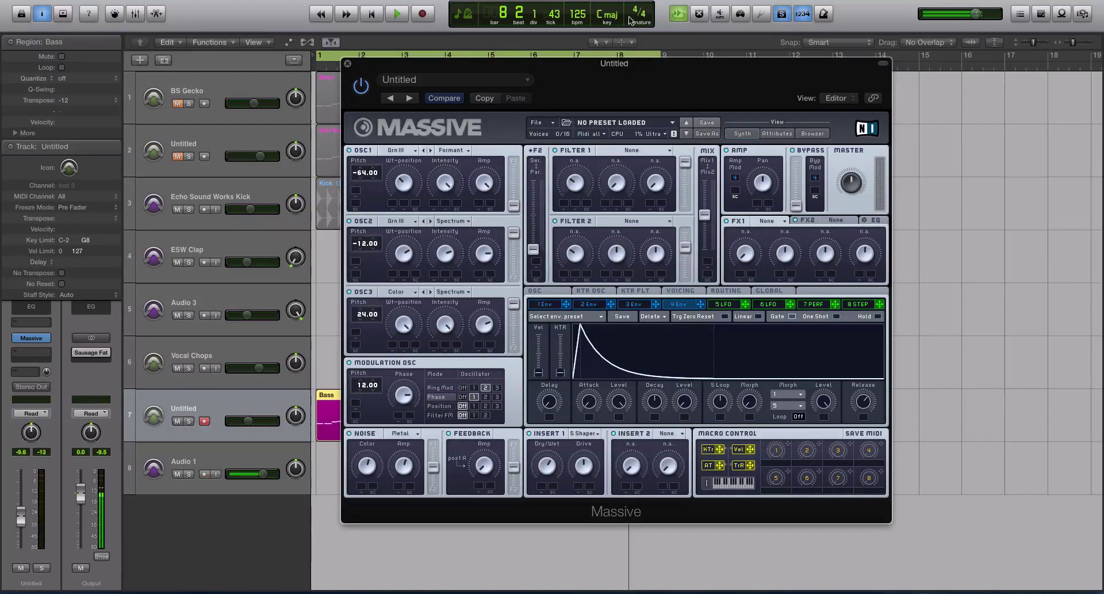
# Set Filter 1 to Lowpass 4 and Filter 2 to Scream.
pyautogui.click(622, 151)
pyautogui.click(627, 154)
pyautogui.click(624, 230)
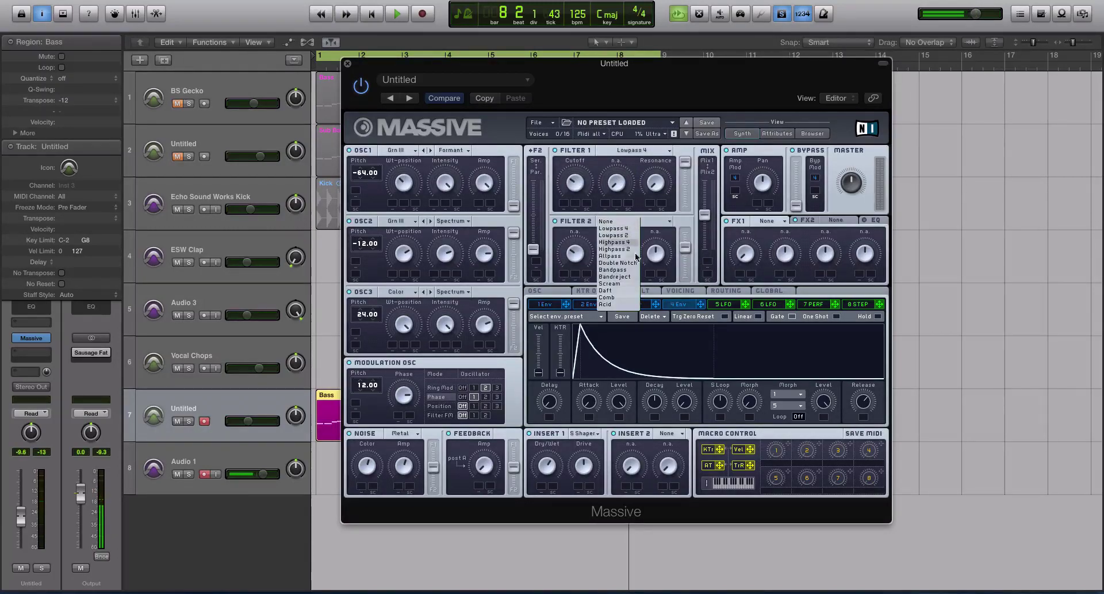
pyautogui.click(621, 283)
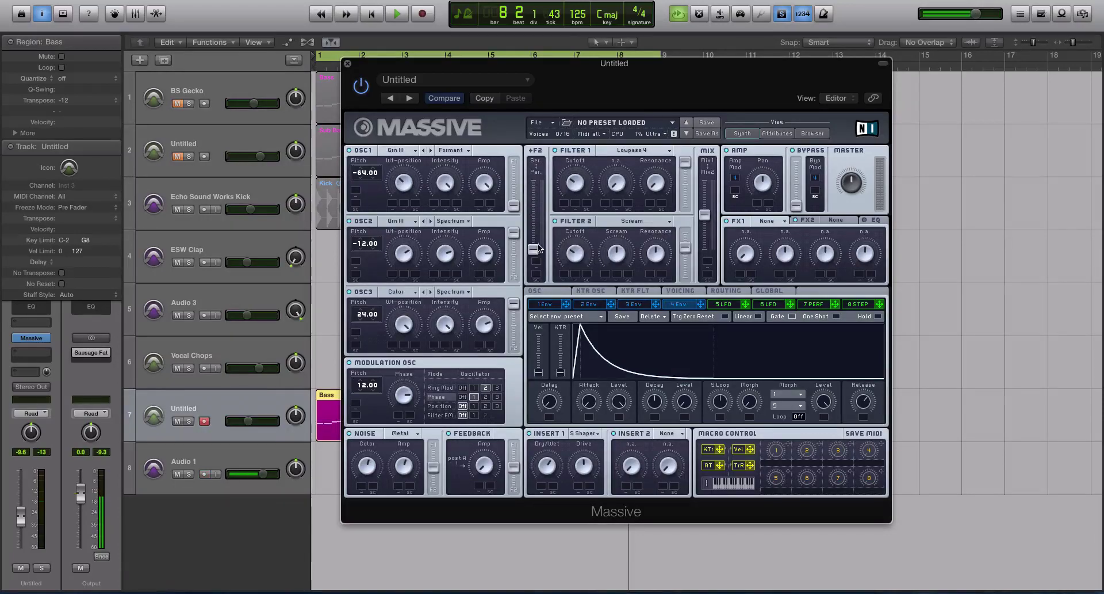
# Raise Filter 2's level and set the filter routing fully serial.
pyautogui.moveTo(535, 251); pyautogui.dragTo(537, 207)
pyautogui.moveTo(685, 246); pyautogui.dragTo(686, 235)
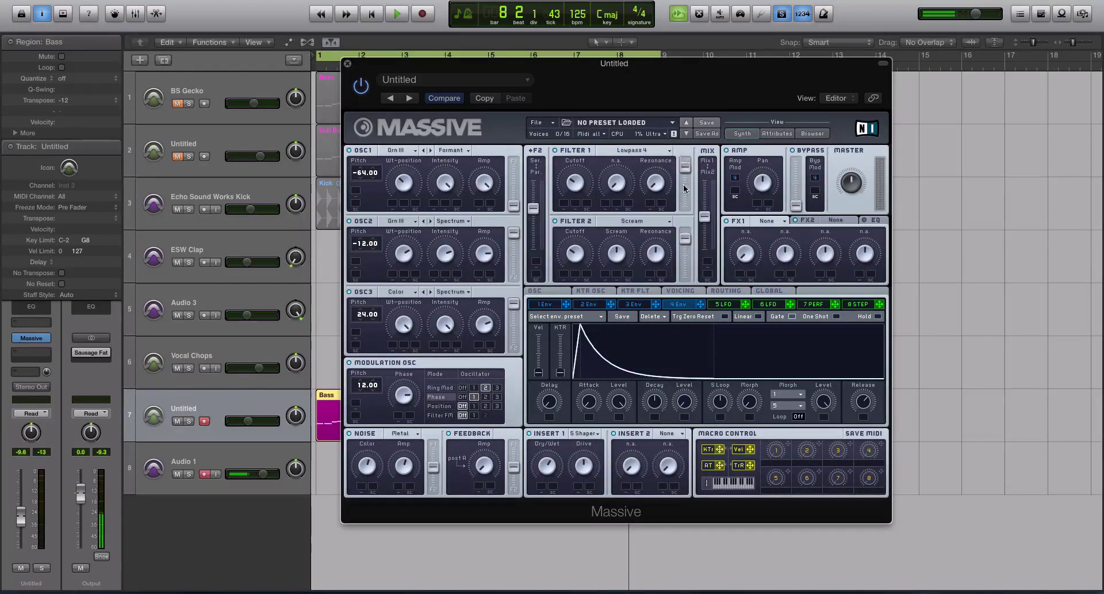
pyautogui.press('space')
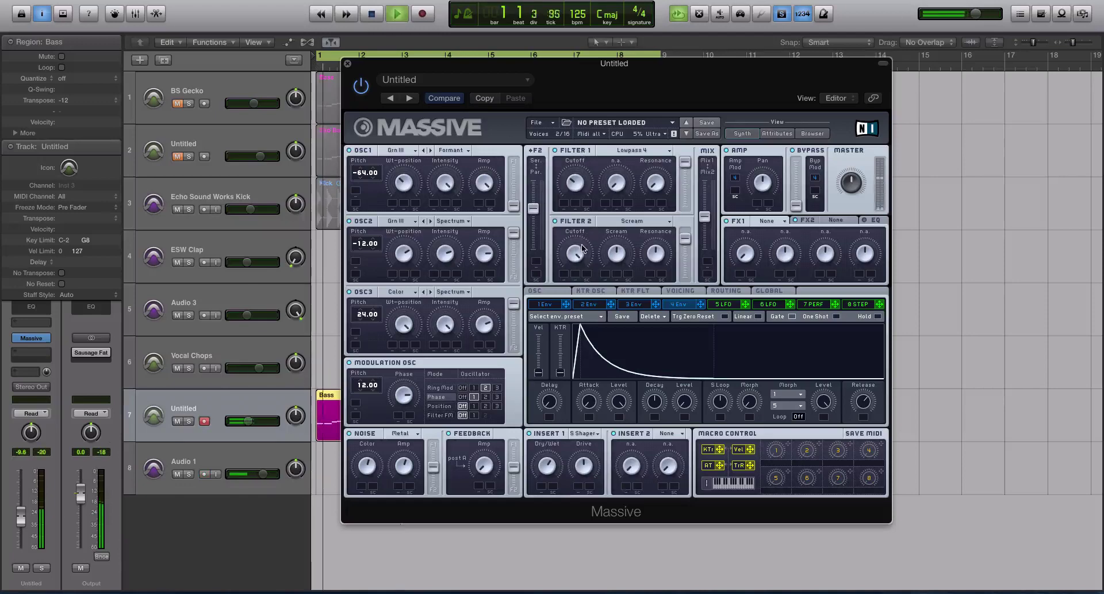
pyautogui.press('space')
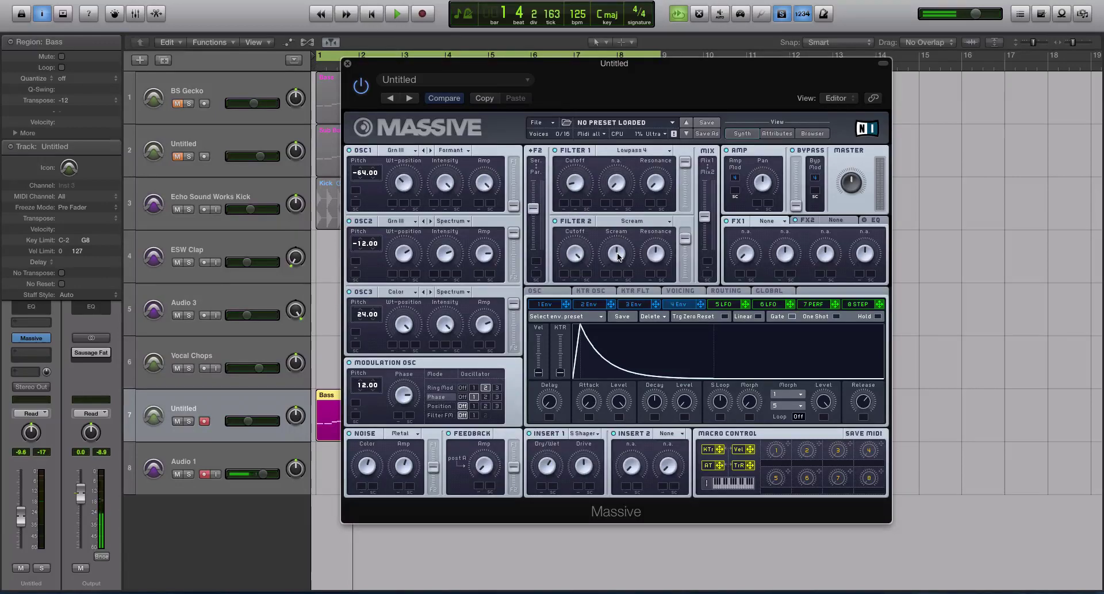
pyautogui.press('space')
pyautogui.moveTo(533, 207)
pyautogui.mouseDown()
pyautogui.moveTo(534, 253)
pyautogui.moveTo(534, 182)
pyautogui.moveTo(534, 218)
pyautogui.mouseUp()
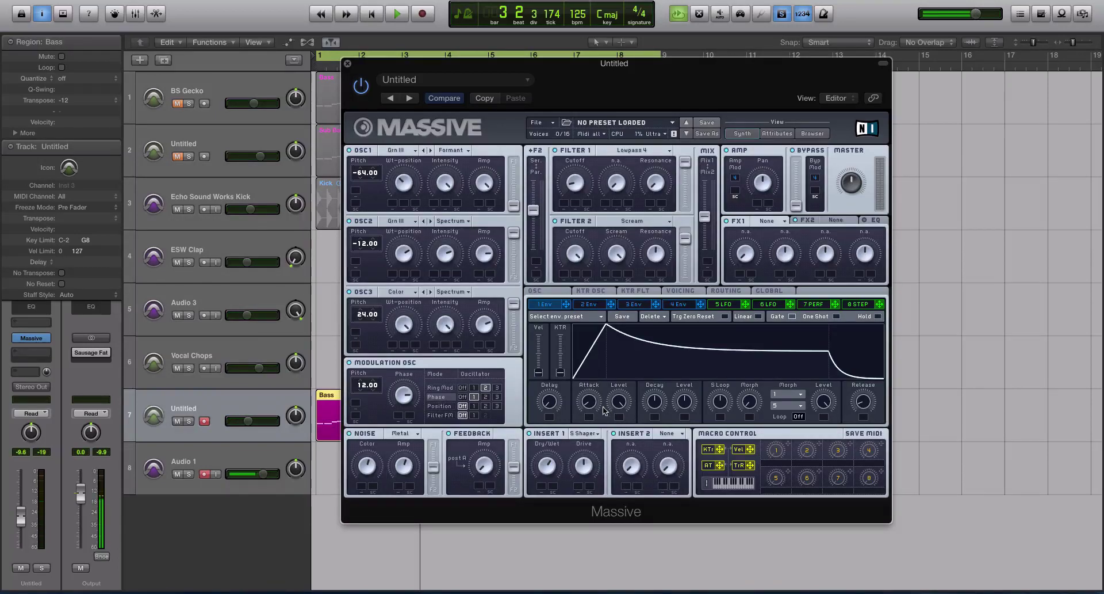
# Shorten envelope 1's attack, lengthen its decay and release, and lower its sustain level.
pyautogui.moveTo(590, 402); pyautogui.dragTo(590, 418)
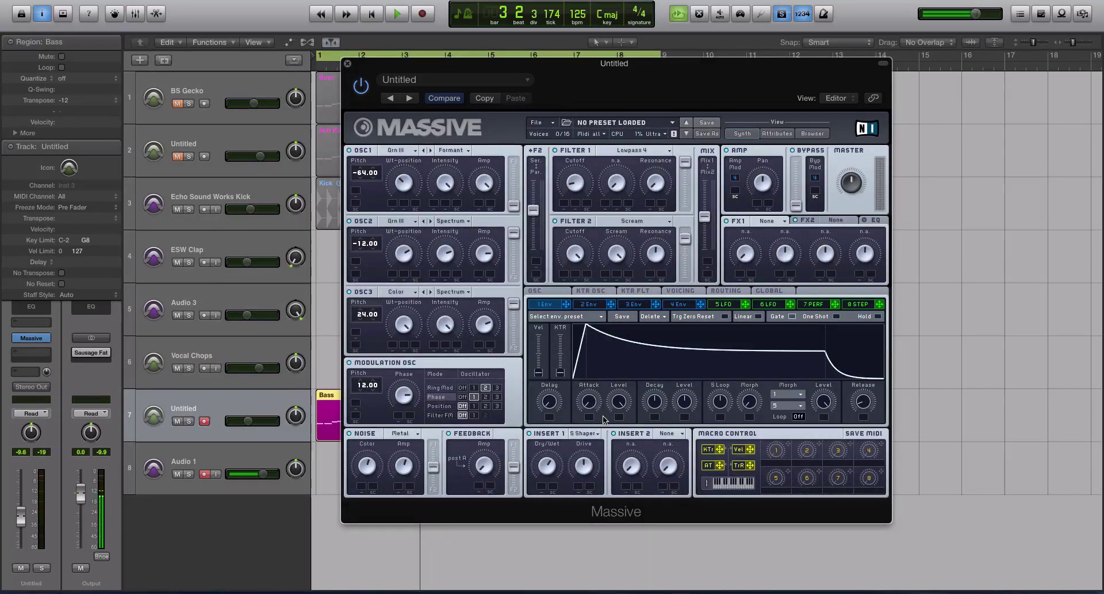
pyautogui.press('Return')
pyautogui.moveTo(665, 407); pyautogui.dragTo(685, 432)
pyautogui.moveTo(863, 402); pyautogui.dragTo(860, 335)
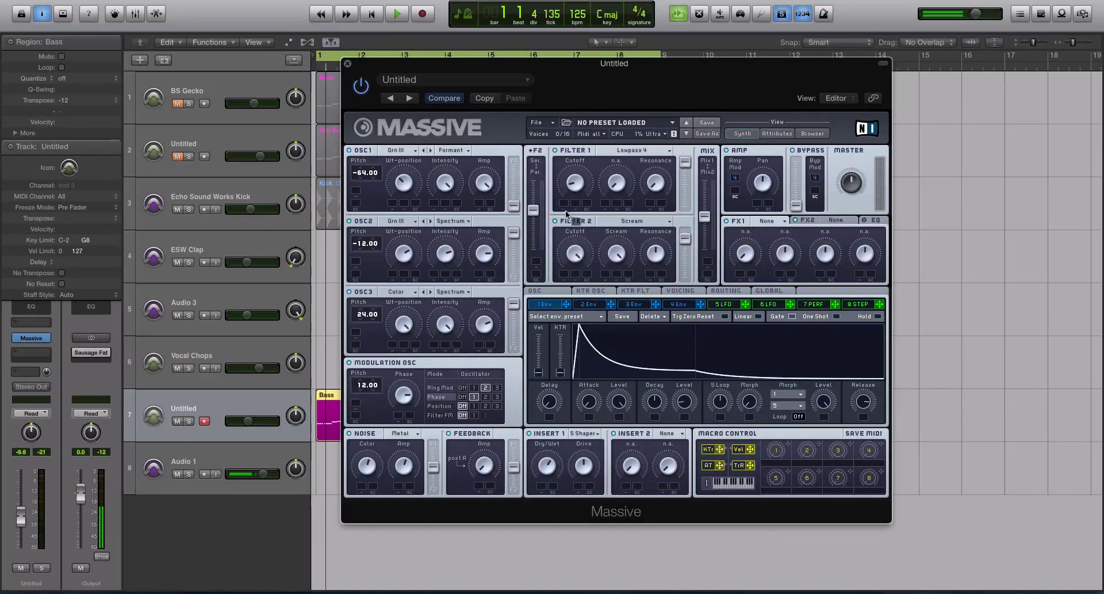
# Assign envelope 1 to Filter 1 cutoff, then adjust the Ser/Par blend and filter Mix, ending on serial.
pyautogui.moveTo(562, 207); pyautogui.dragTo(563, 181)
pyautogui.press('space')
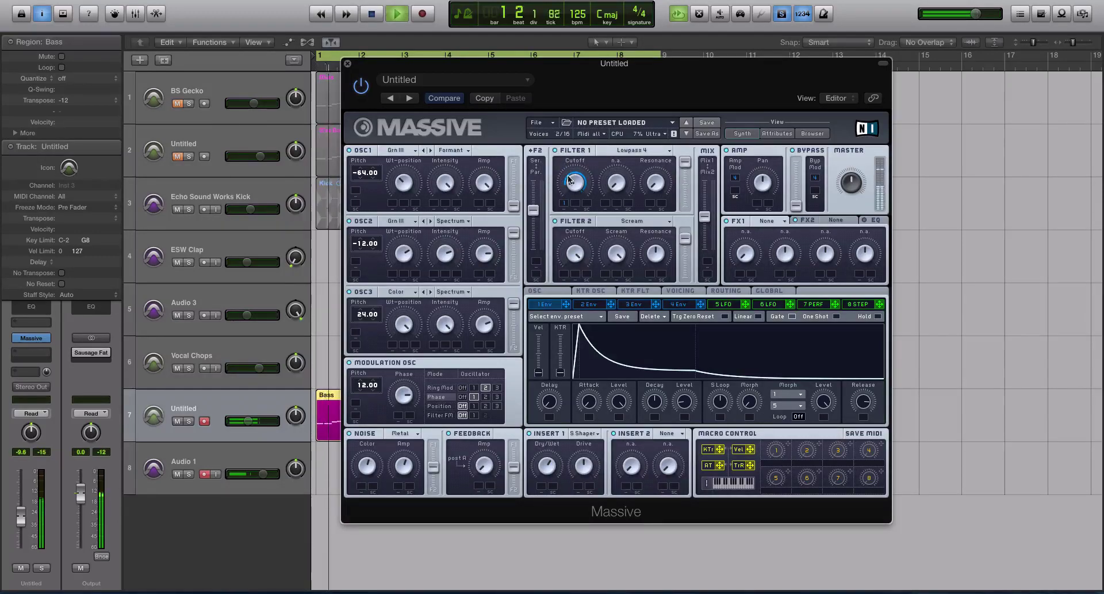
pyautogui.moveTo(534, 210)
pyautogui.mouseDown()
pyautogui.moveTo(533, 251)
pyautogui.moveTo(539, 192)
pyautogui.moveTo(535, 201)
pyautogui.mouseUp()
pyautogui.moveTo(705, 217)
pyautogui.mouseDown()
pyautogui.moveTo(705, 192)
pyautogui.moveTo(703, 223)
pyautogui.mouseUp()
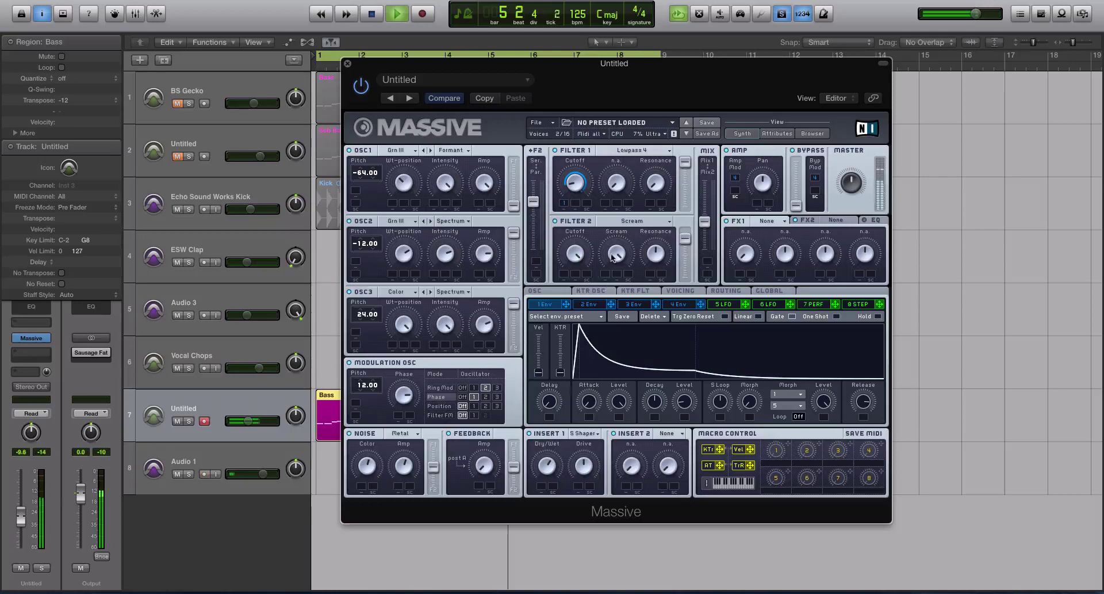
pyautogui.press('space')
pyautogui.moveTo(705, 222); pyautogui.dragTo(705, 212)
pyautogui.press('space')
pyautogui.moveTo(533, 204)
pyautogui.mouseDown()
pyautogui.moveTo(534, 175)
pyautogui.moveTo(533, 198)
pyautogui.moveTo(537, 188)
pyautogui.mouseUp()
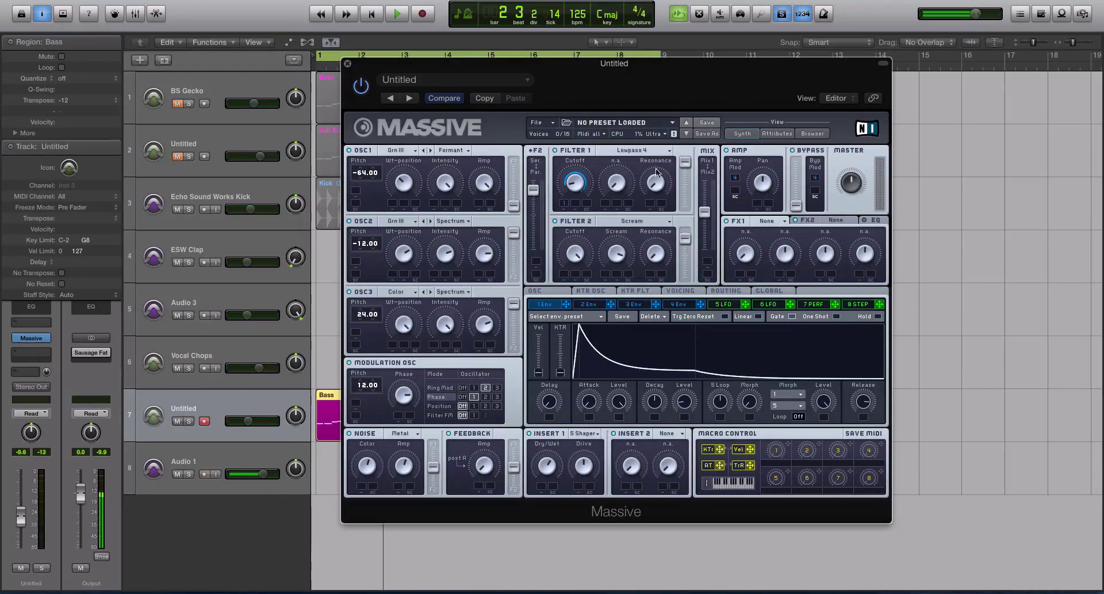
pyautogui.press('space')
pyautogui.press('space')
# Load Dimension Expander into FX1 and Chorus into FX2, auditioning the result.
pyautogui.click(771, 221)
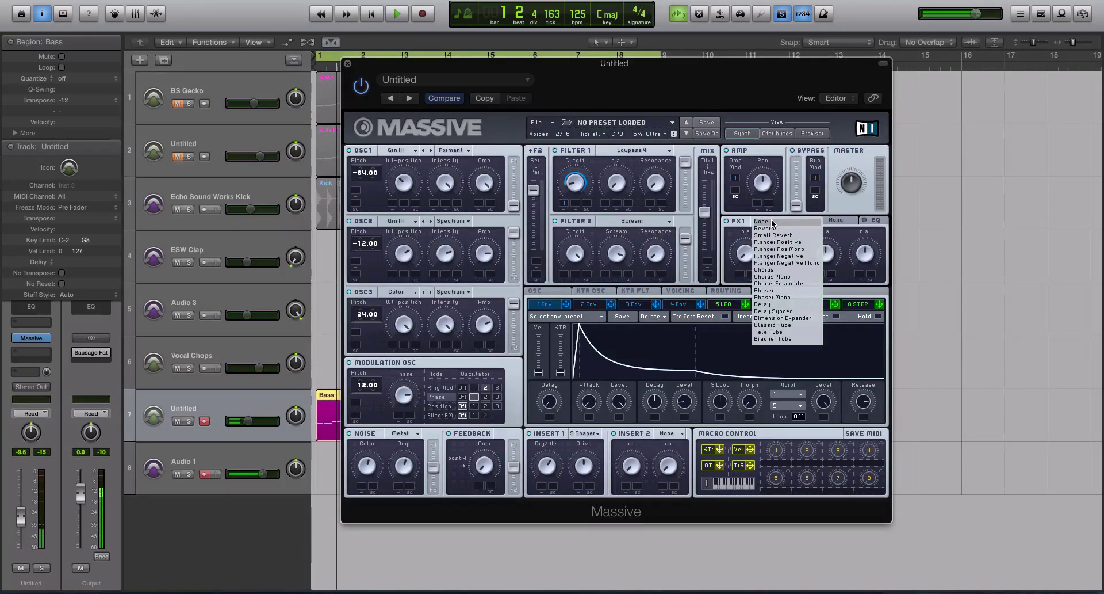
pyautogui.click(795, 319)
pyautogui.press('space')
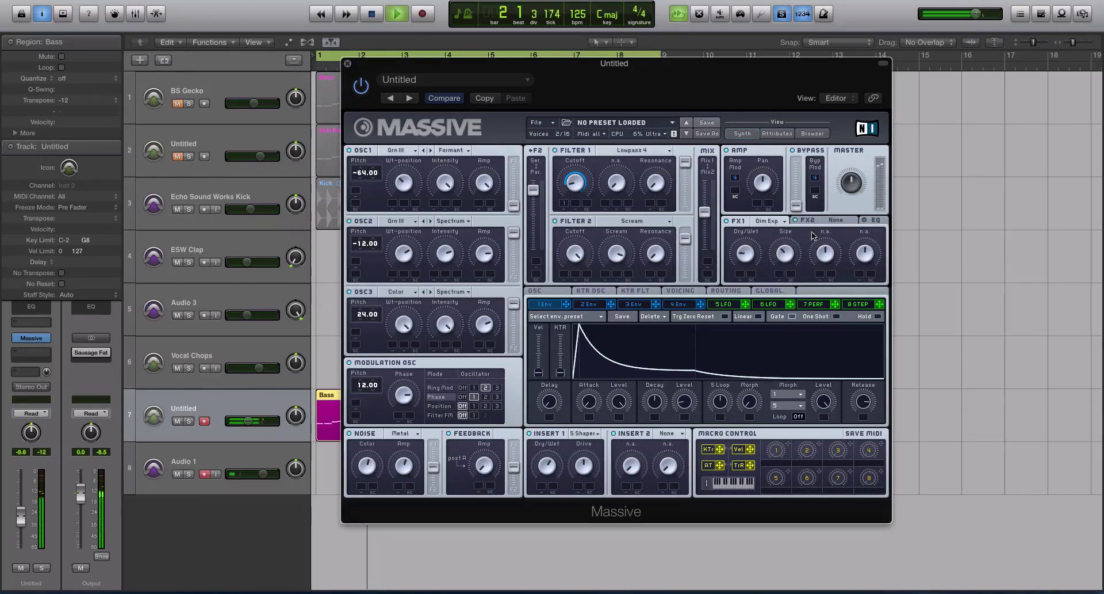
pyautogui.click(840, 220)
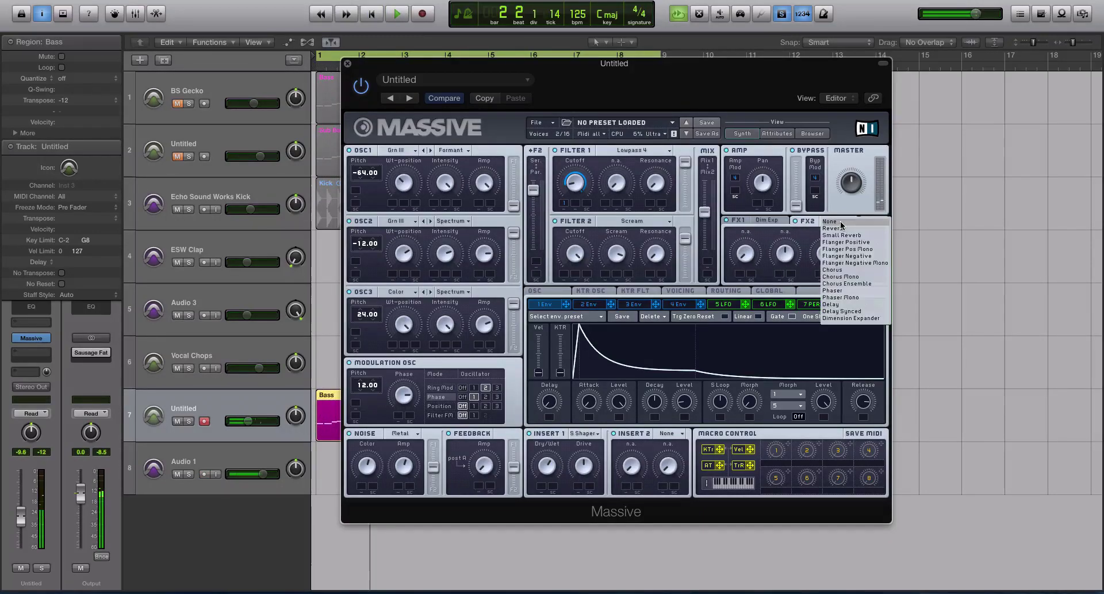
pyautogui.click(839, 269)
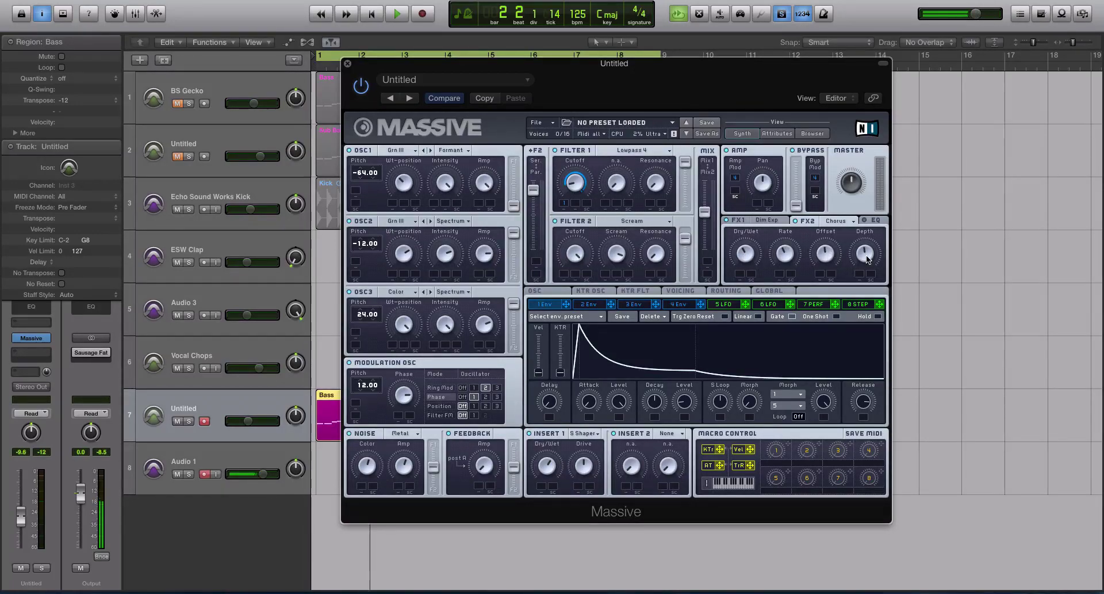
pyautogui.press('space')
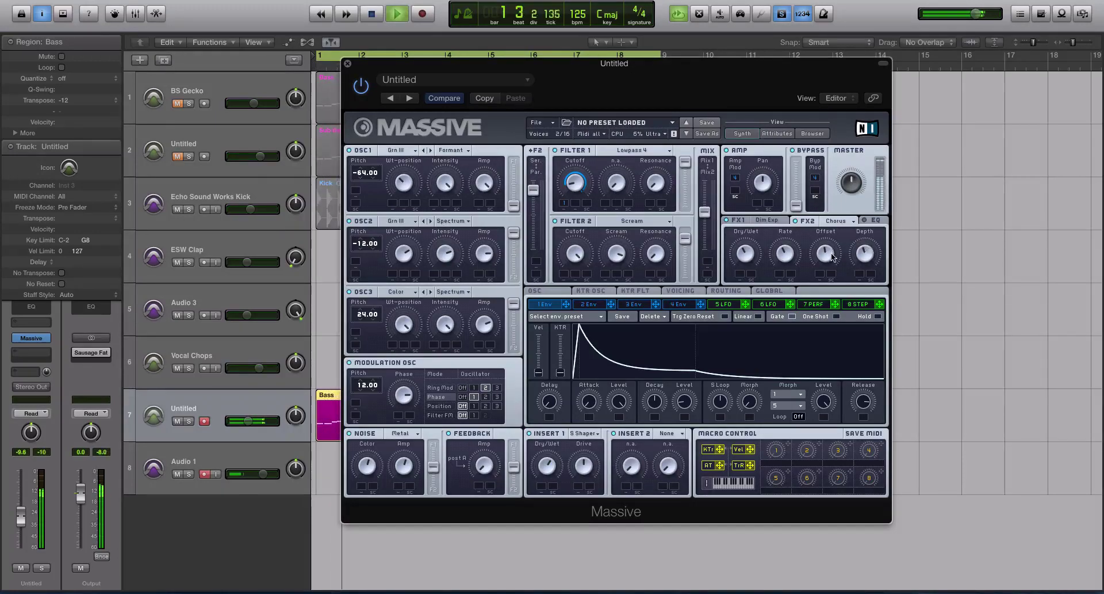
# Bring up Massive's EQ settings, play the bass, and close the editor.
pyautogui.click(874, 220)
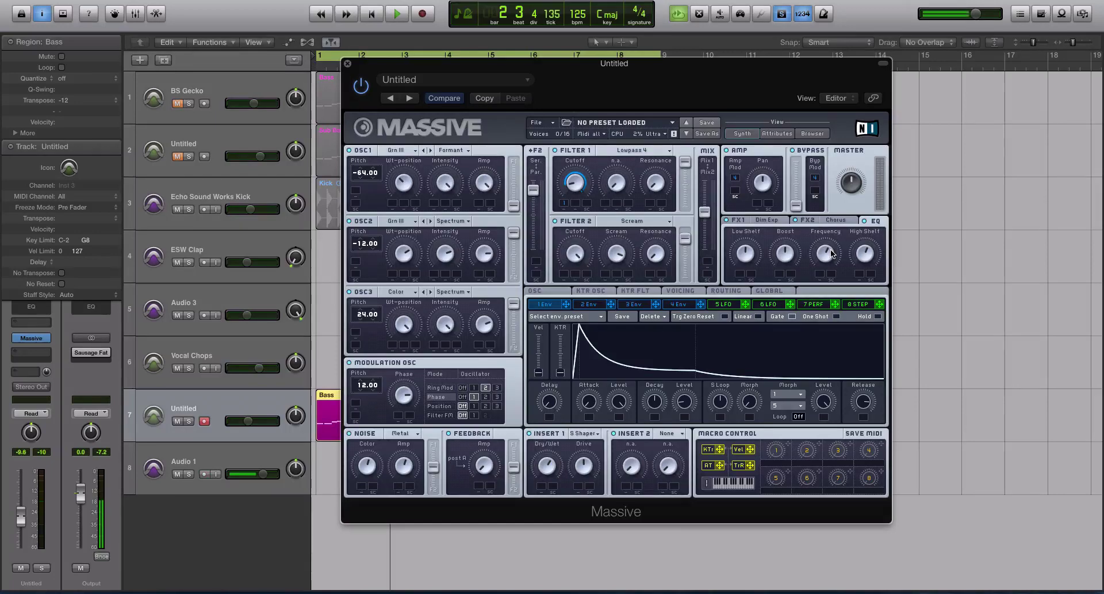
pyautogui.press('space')
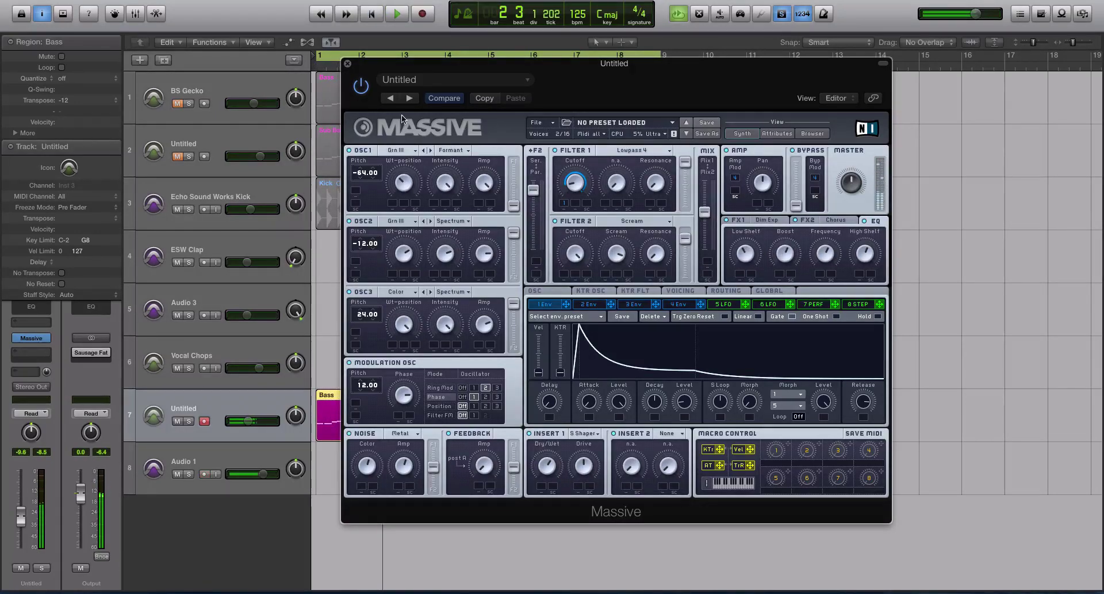
pyautogui.click(347, 64)
# Unsolo the project, play the full mix, and reopen Massive on the Bass track.
pyautogui.press('s')
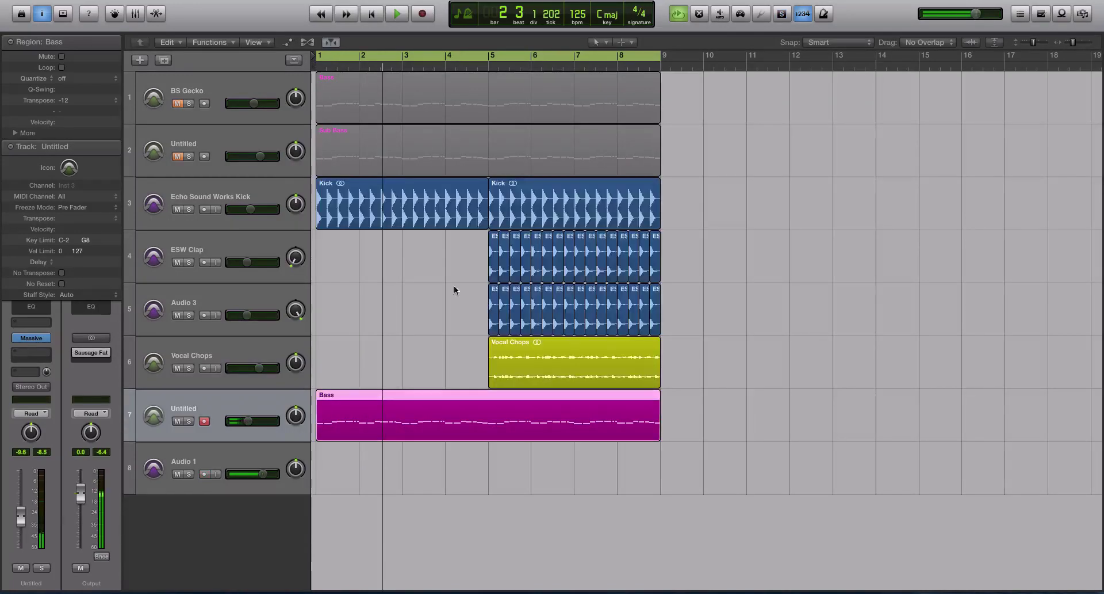
pyautogui.press('space')
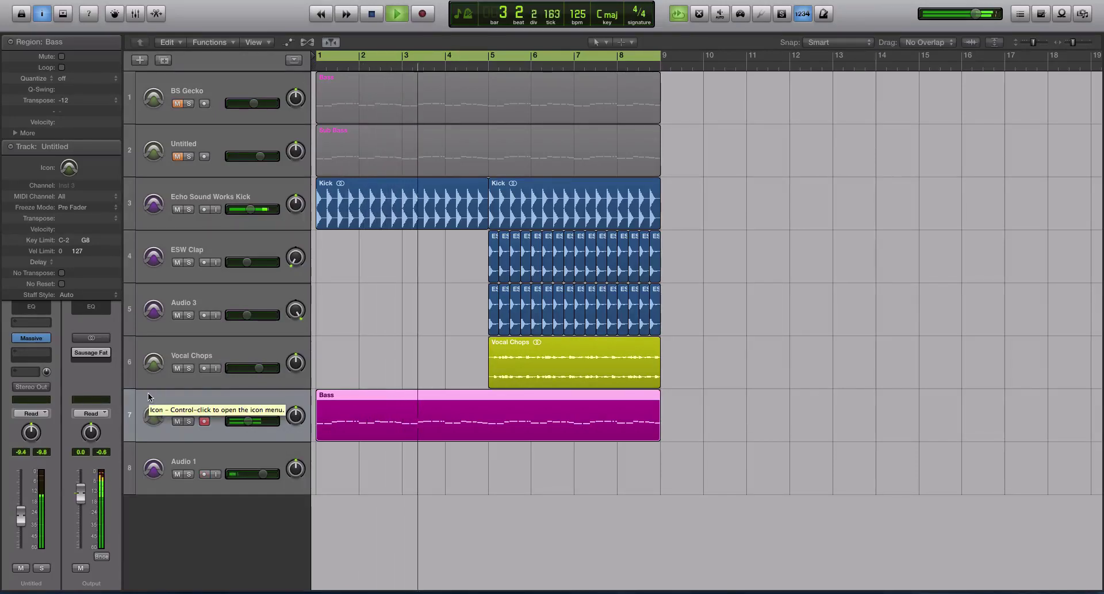
pyautogui.press('space')
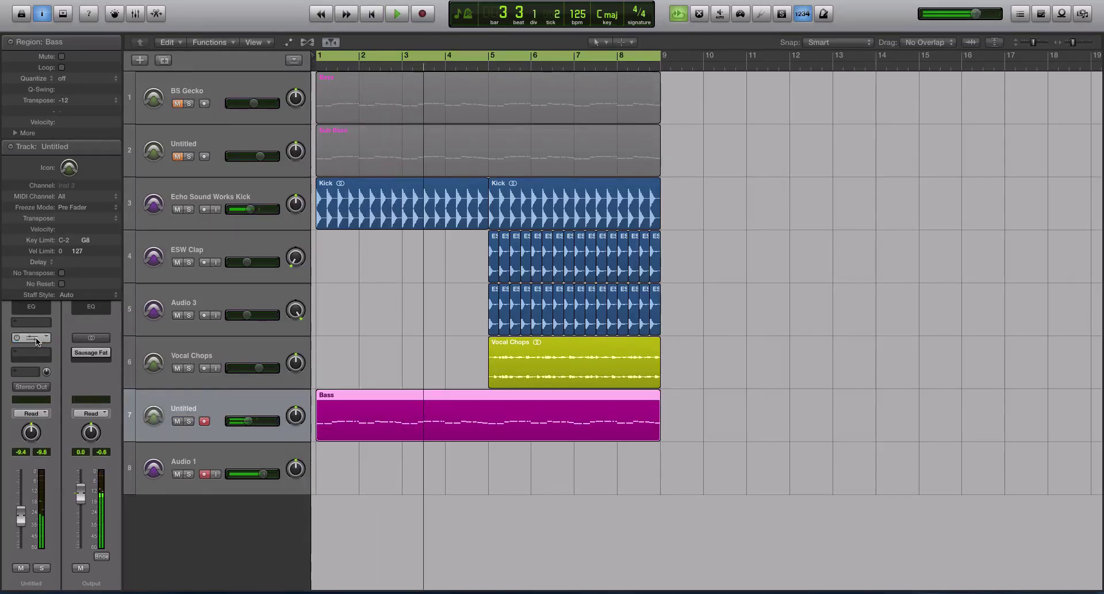
pyautogui.click(36, 337)
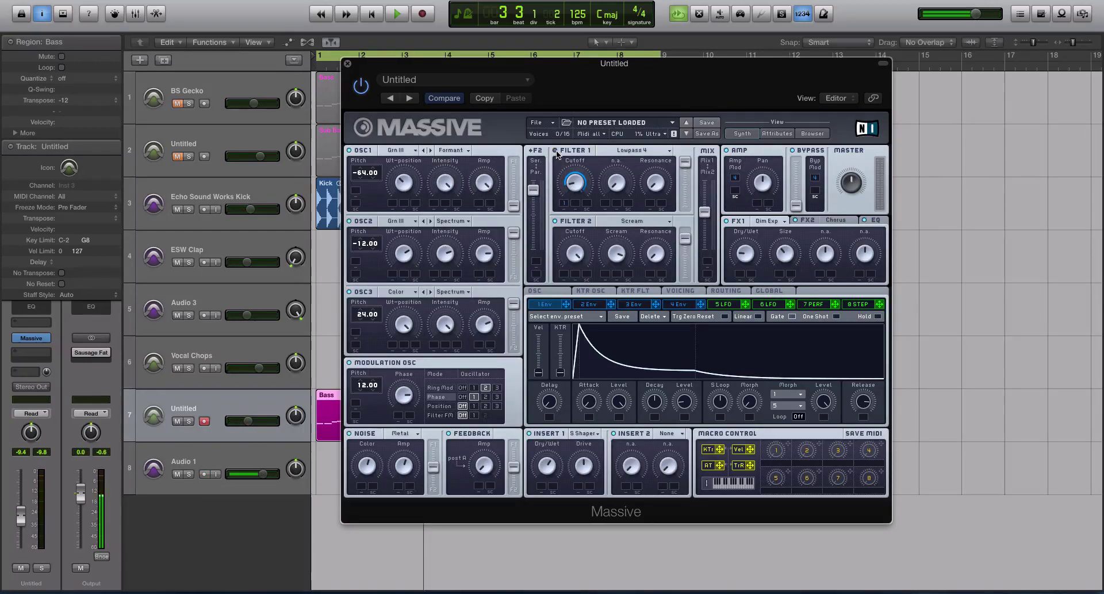
# Audition the bass patch, close Massive, and play the soloed Bass track from bar 1.
pyautogui.press('space')
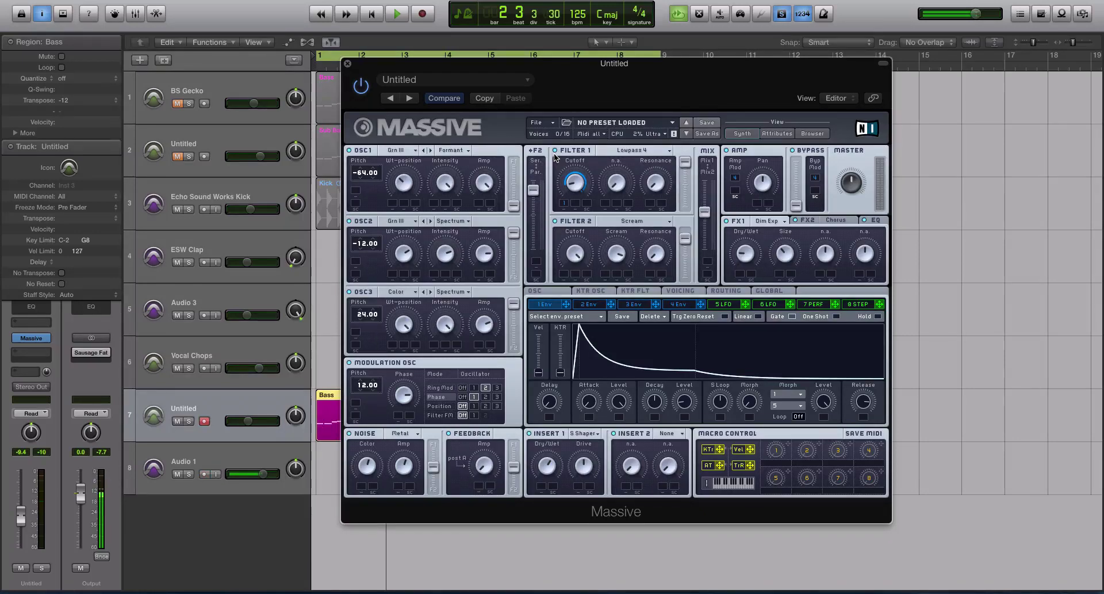
pyautogui.click(347, 63)
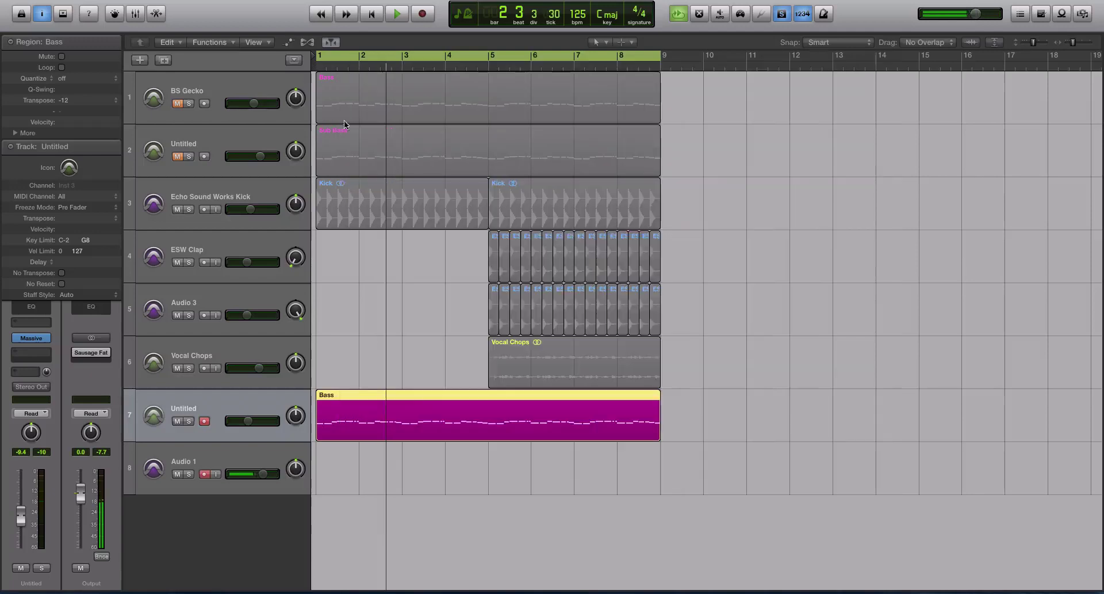
pyautogui.press('Return')
pyautogui.press('space')
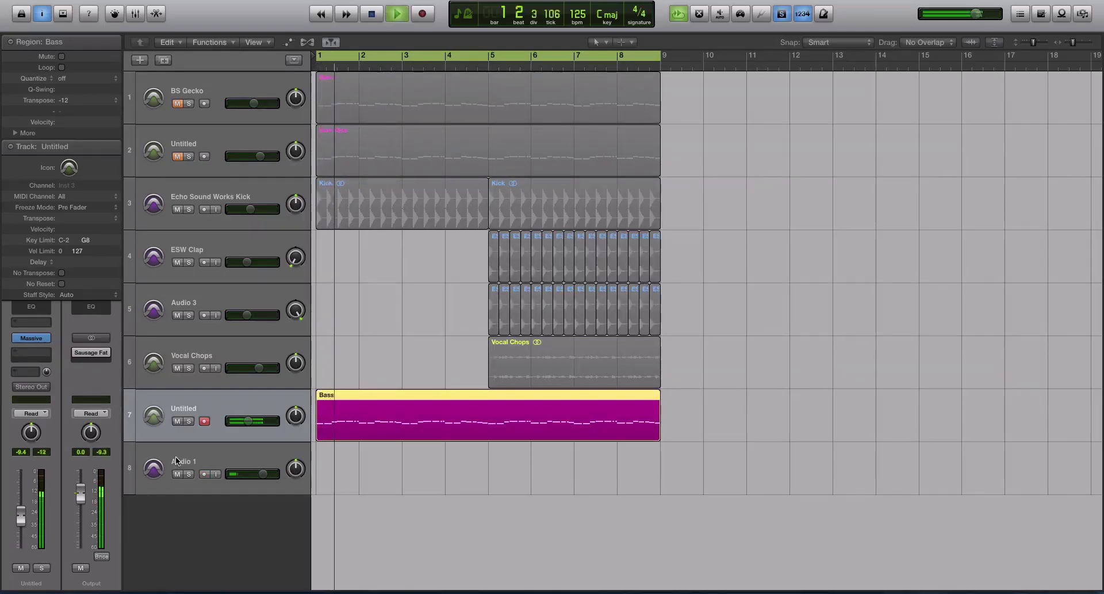
pyautogui.press('space')
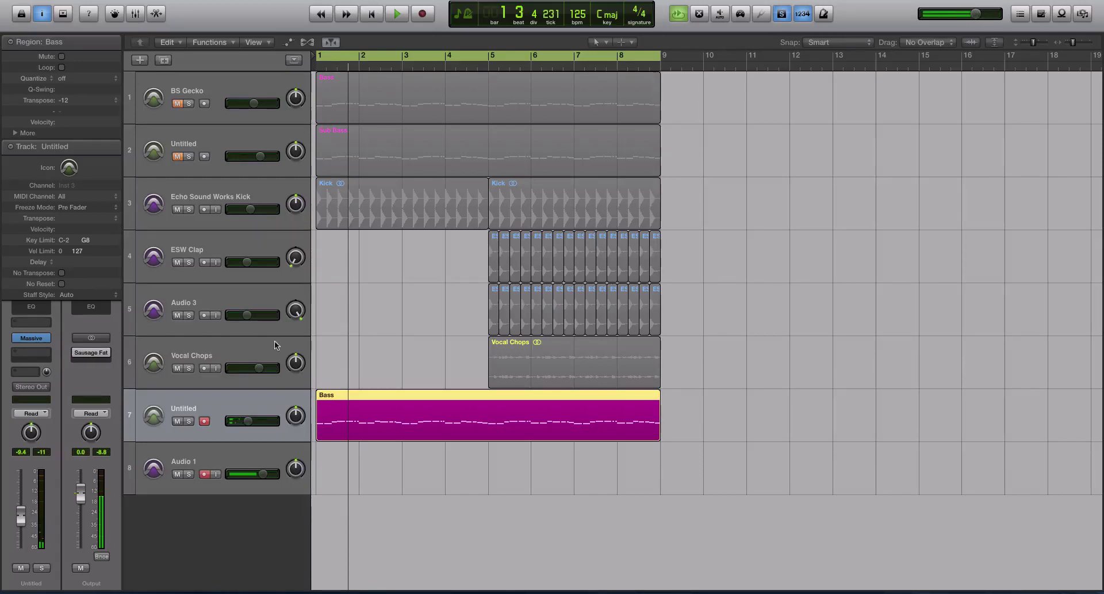
# Add a new software instrument track 8 holding a copy of the Bass region.
pyautogui.click(143, 2)
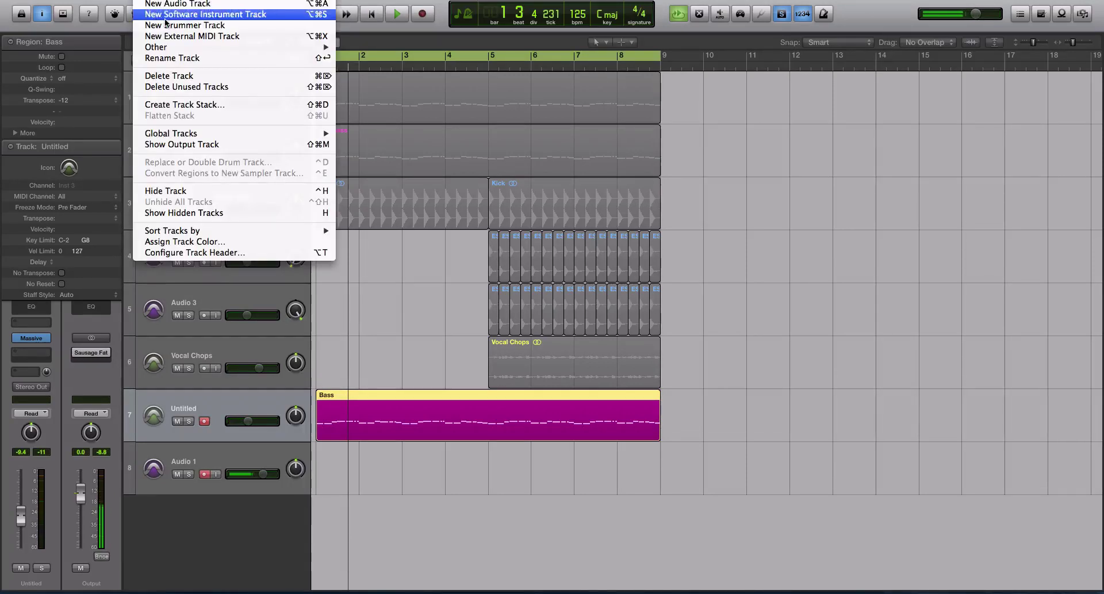
pyautogui.click(397, 378)
pyautogui.click(401, 407)
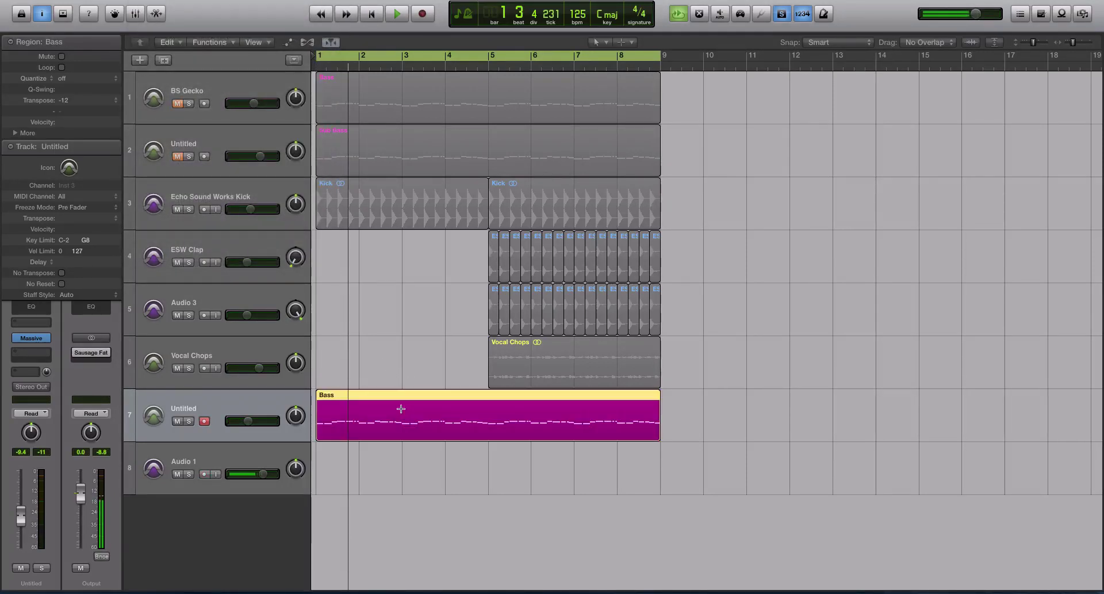
pyautogui.press('super+d')
pyautogui.click(423, 464)
pyautogui.moveTo(402, 434); pyautogui.dragTo(405, 453)
# Start a blank New Sound patch in track 8's Massive with Sin-Square on oscillator 1.
pyautogui.click(31, 338)
pyautogui.moveTo(144, 27); pyautogui.dragTo(479, 56)
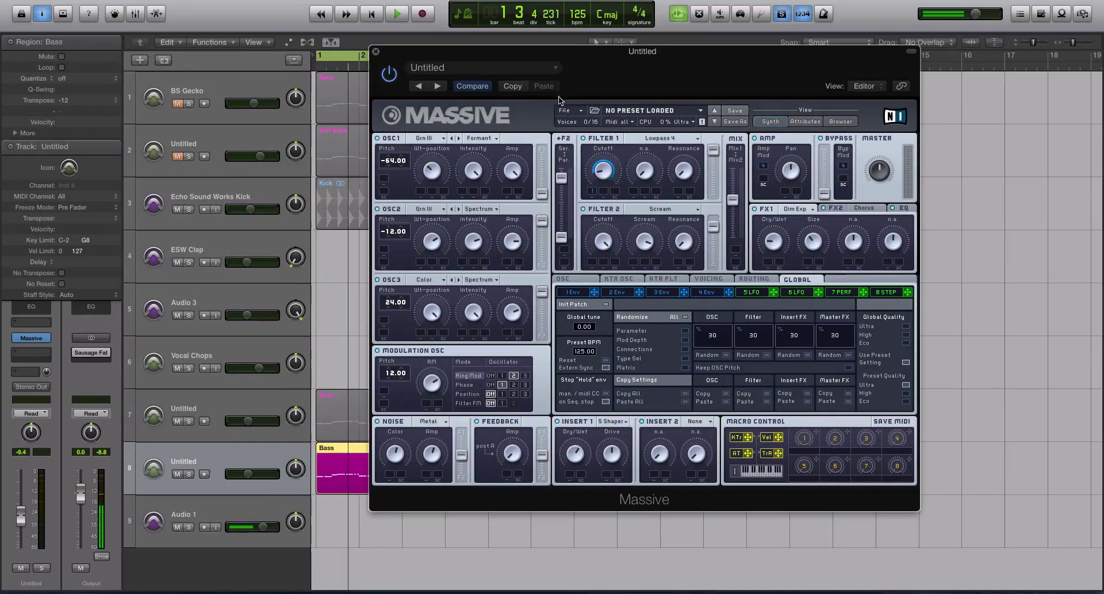
pyautogui.click(565, 110)
pyautogui.click(572, 118)
pyautogui.click(423, 138)
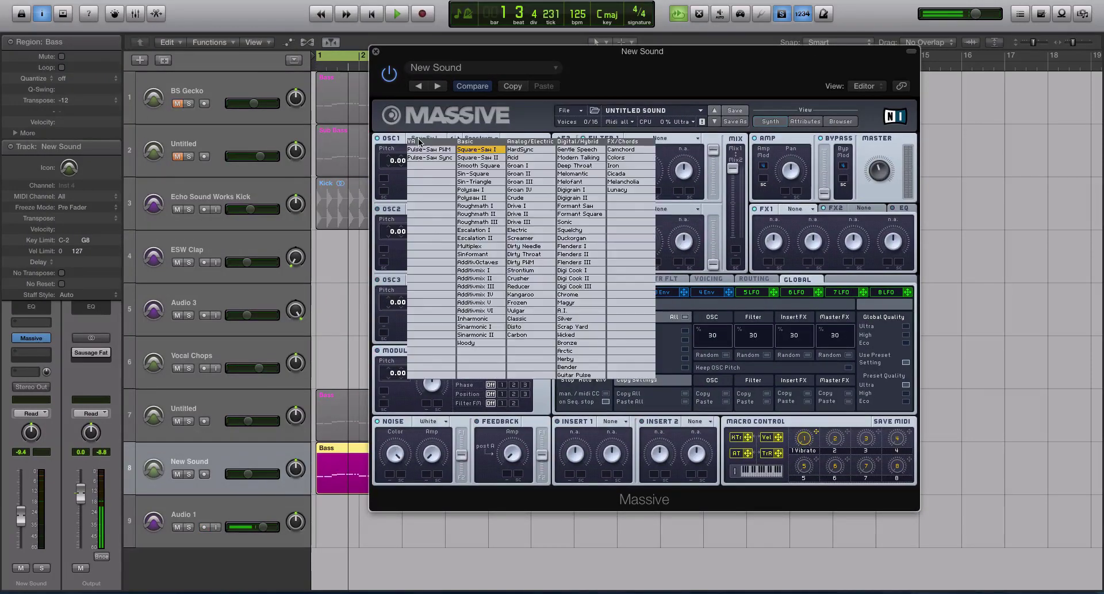
pyautogui.click(492, 173)
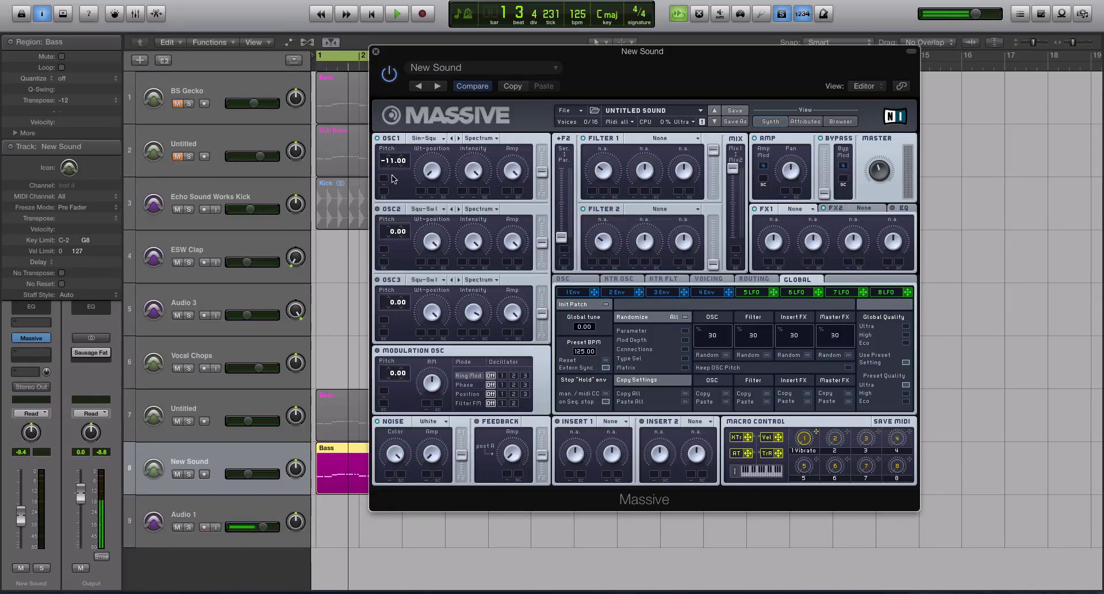
# Shorten the 4 Env attack while auditioning, then close Massive.
pyautogui.press('space')
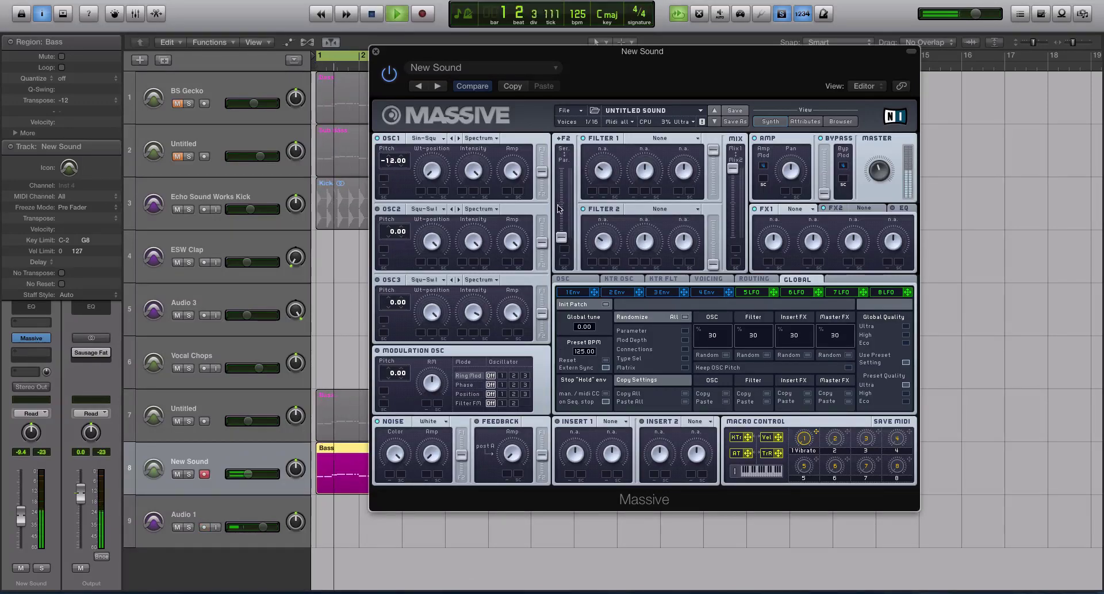
pyautogui.click(704, 292)
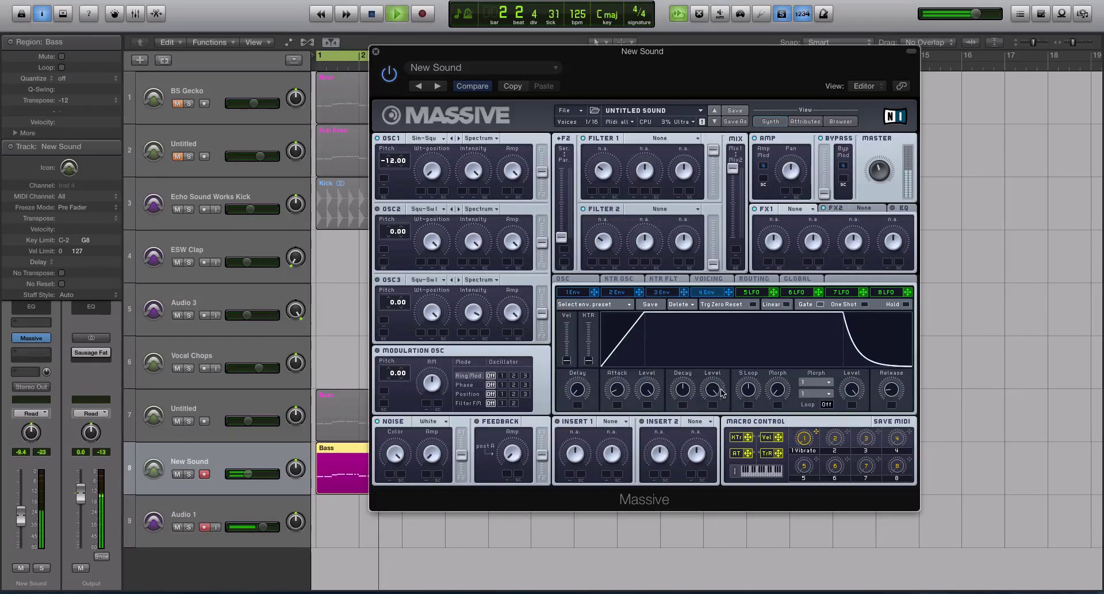
pyautogui.moveTo(682, 390); pyautogui.dragTo(681, 399)
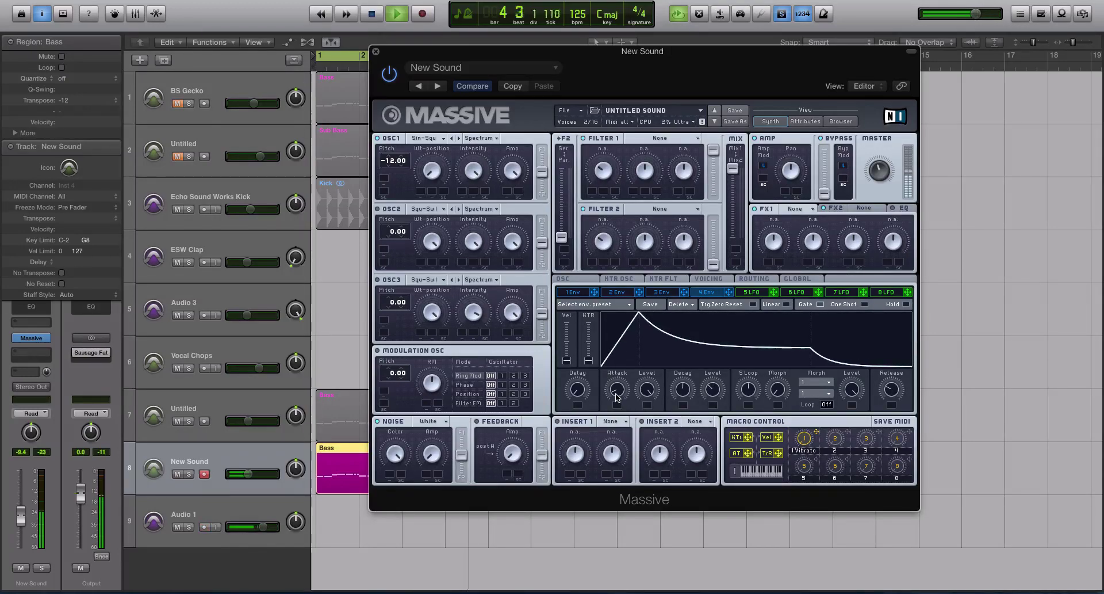
pyautogui.moveTo(619, 389); pyautogui.dragTo(619, 392)
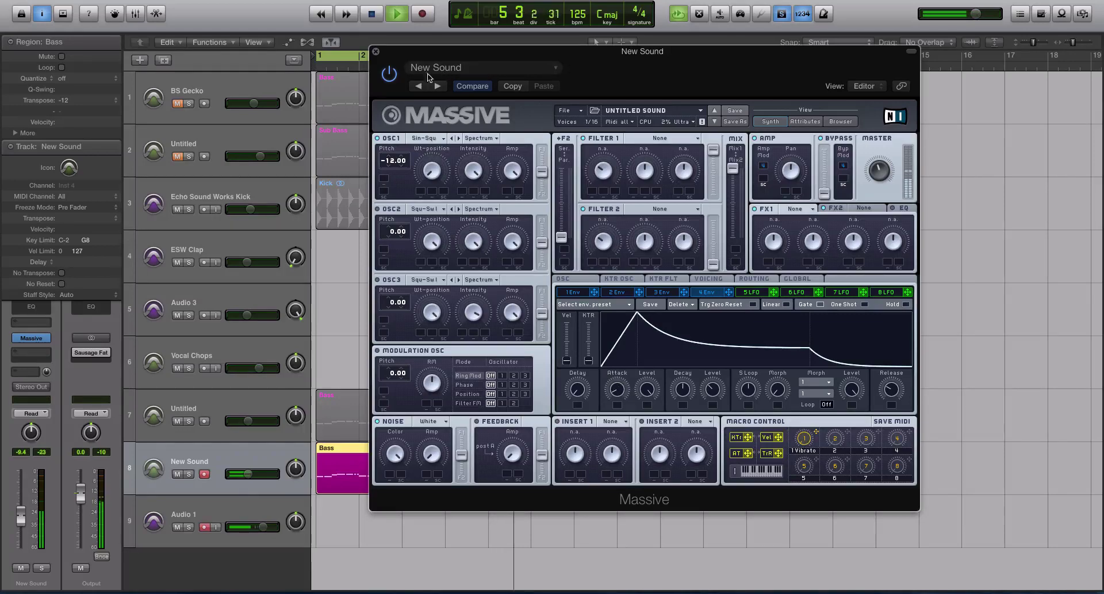
pyautogui.click(376, 52)
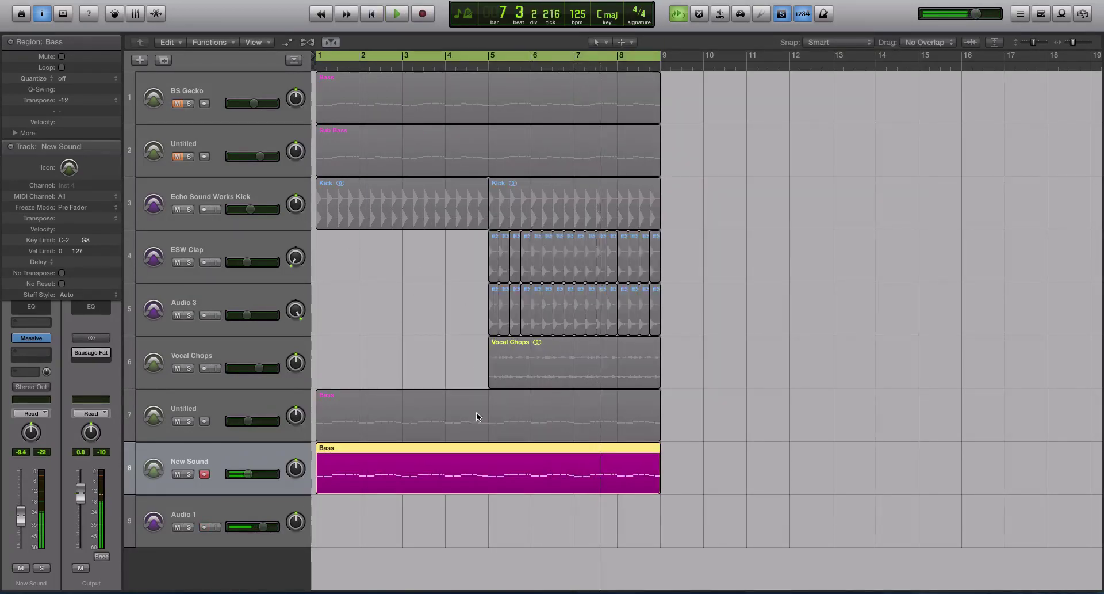
# Load Massive in mono on the New Sound track.
pyautogui.keyDown('shift'); pyautogui.click(458, 415); pyautogui.keyUp('shift')
pyautogui.press('Return')
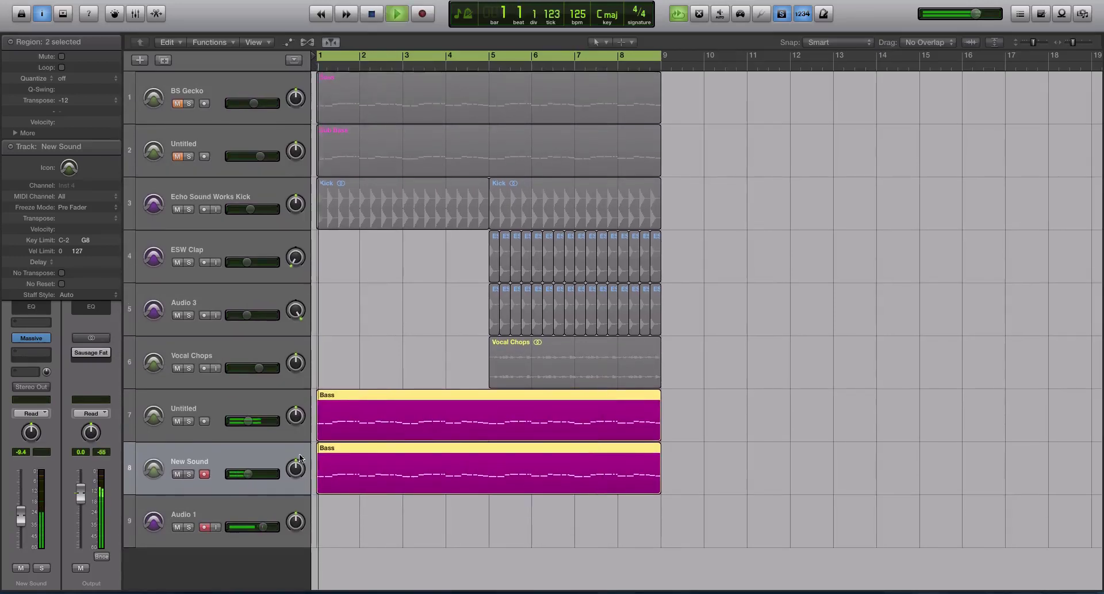
pyautogui.press('space')
pyautogui.click(220, 438)
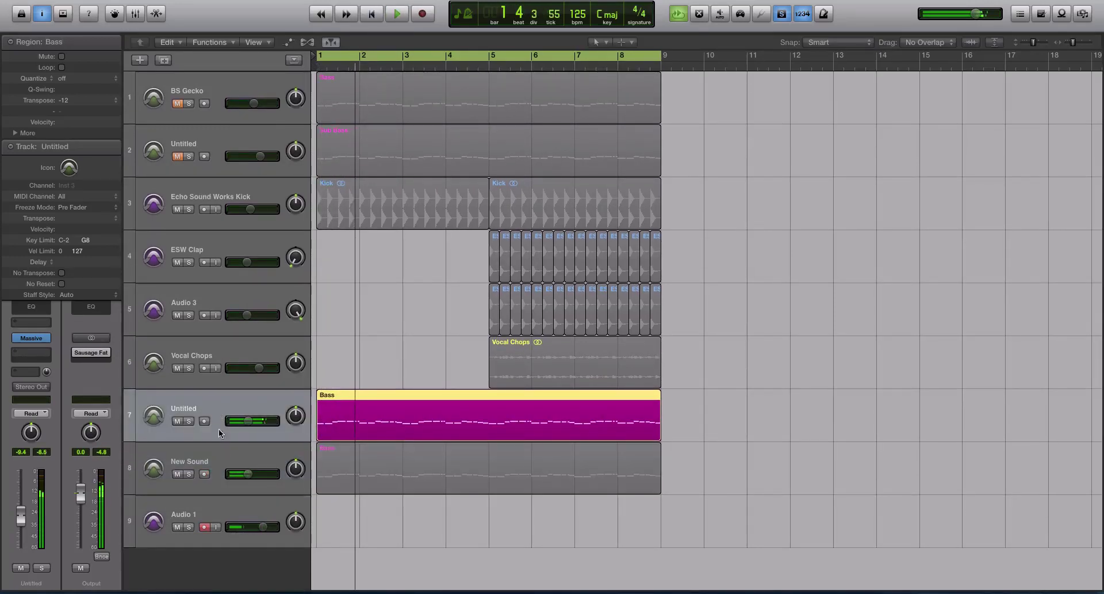
pyautogui.click(226, 450)
pyautogui.click(44, 338)
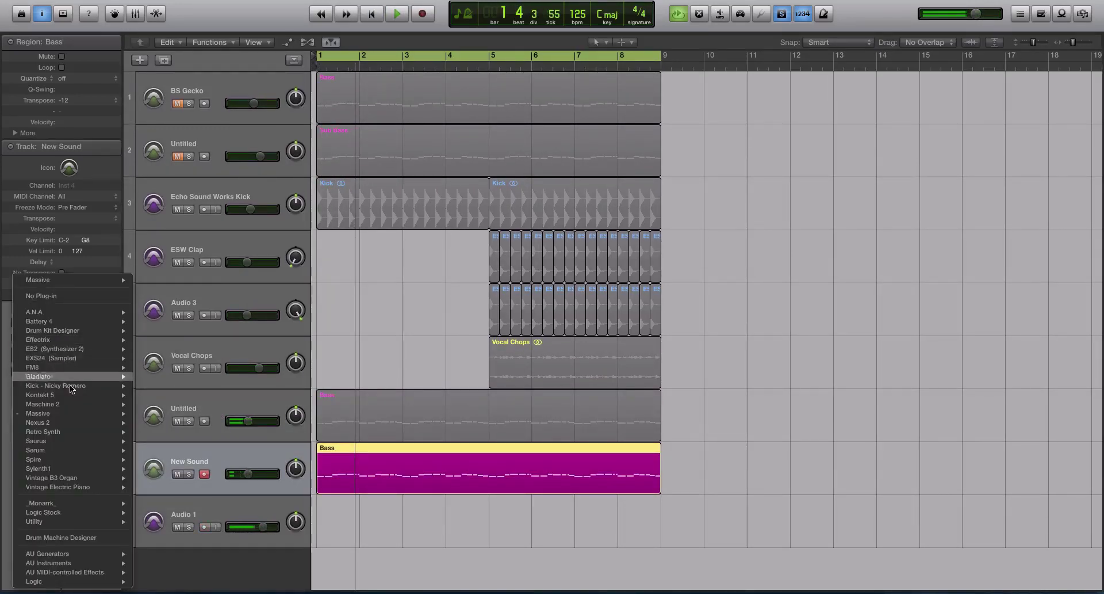
pyautogui.moveTo(71, 413)
pyautogui.click(166, 412)
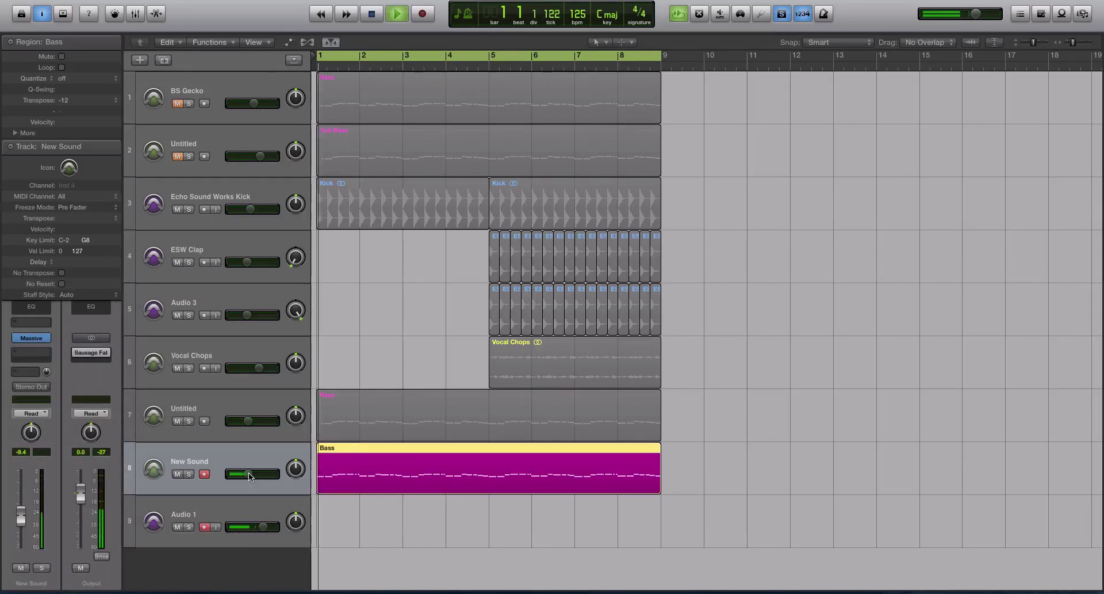
# Raise New Sound's fader to about -6 dB and listen to the unsoloed mix.
pyautogui.keyDown('shift'); pyautogui.click(357, 418); pyautogui.keyUp('shift')
pyautogui.press('space')
pyautogui.moveTo(248, 474); pyautogui.dragTo(252, 474)
pyautogui.hotkey('ctrl', 's')
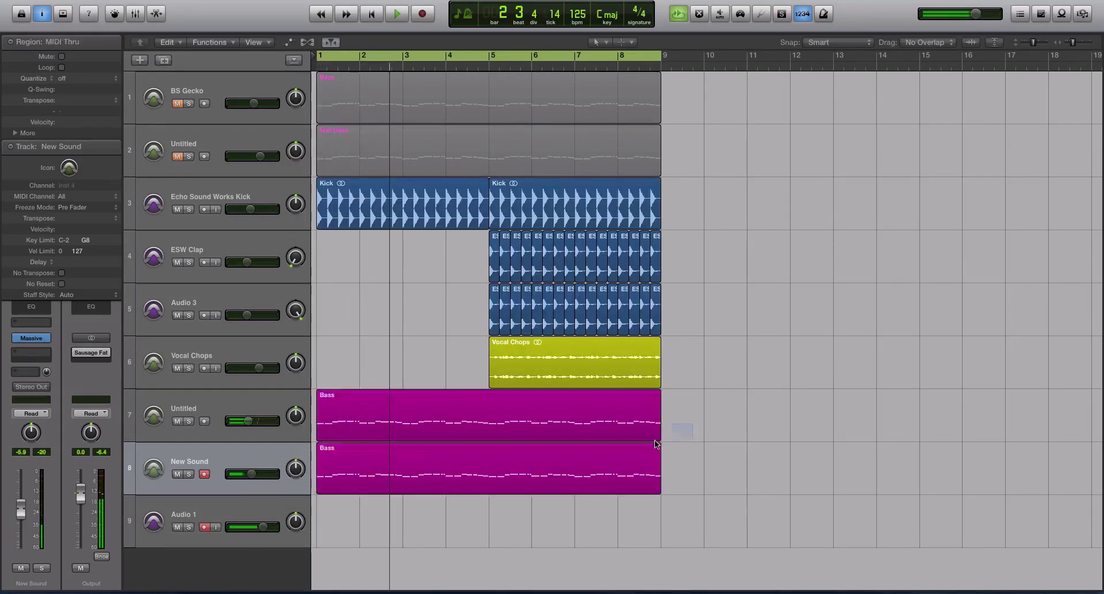
pyautogui.press('space')
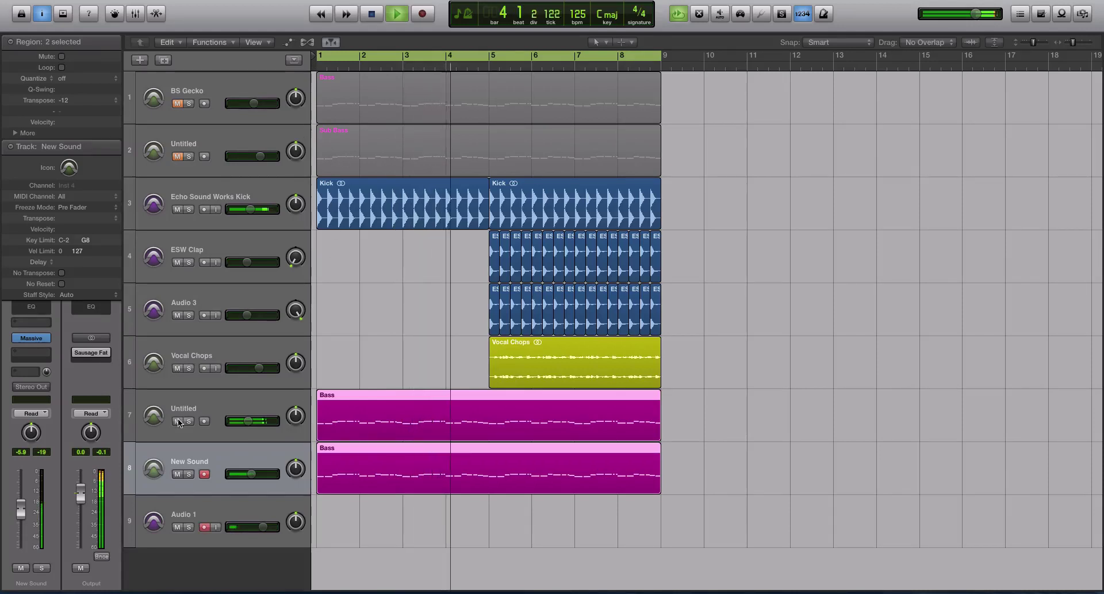
pyautogui.press('space')
# Mute tracks 1–2, keep tracks 7–8 audible, and solo track 7's bass.
pyautogui.moveTo(178, 421); pyautogui.dragTo(178, 473)
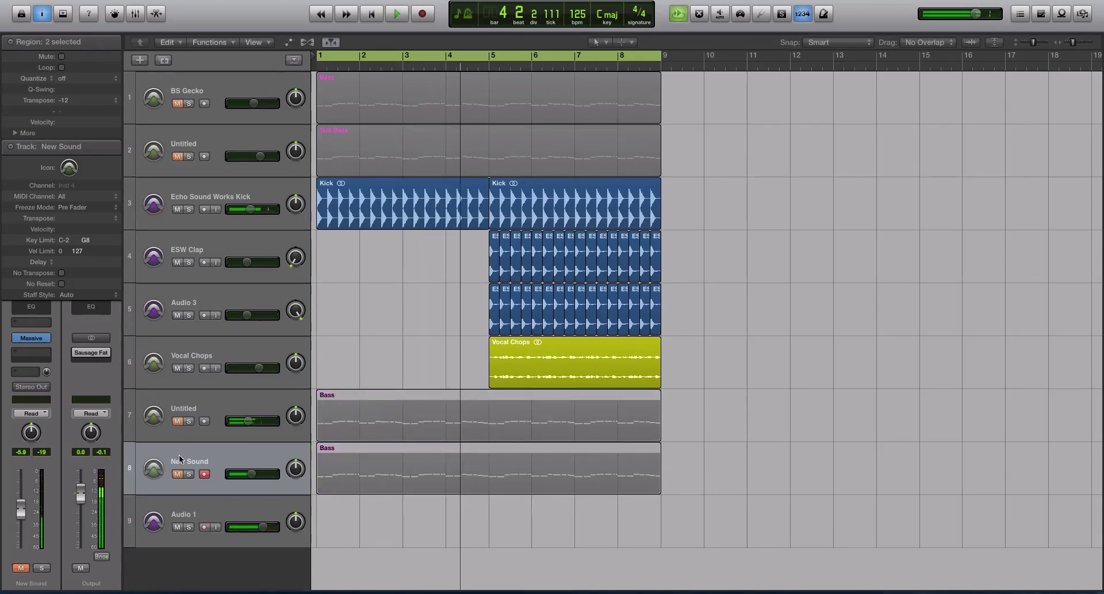
pyautogui.click(193, 90)
pyautogui.moveTo(177, 103); pyautogui.dragTo(178, 156)
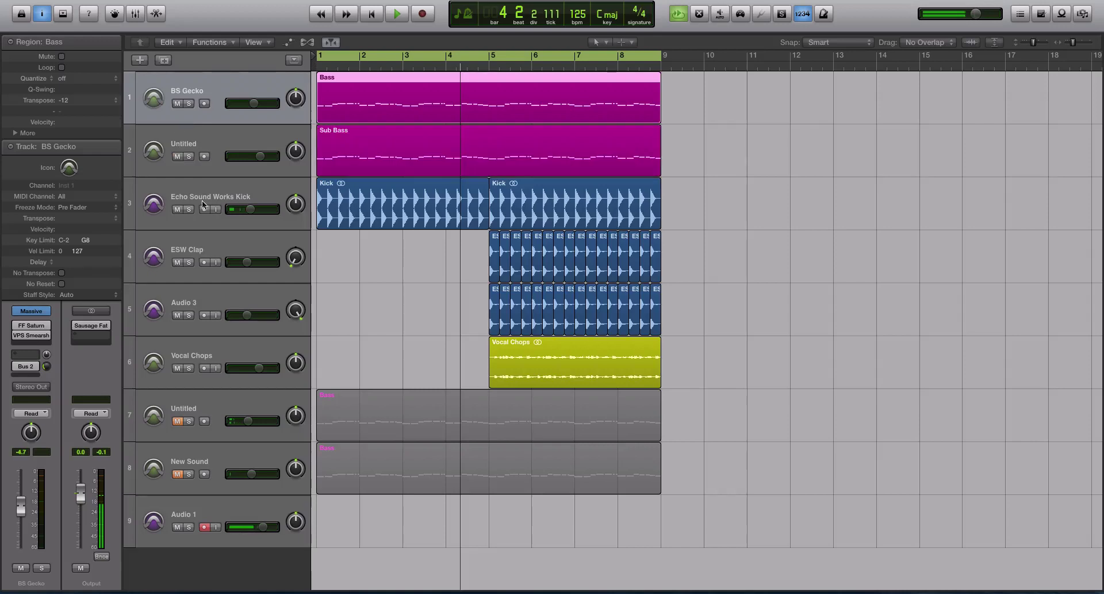
pyautogui.moveTo(178, 102); pyautogui.dragTo(178, 156)
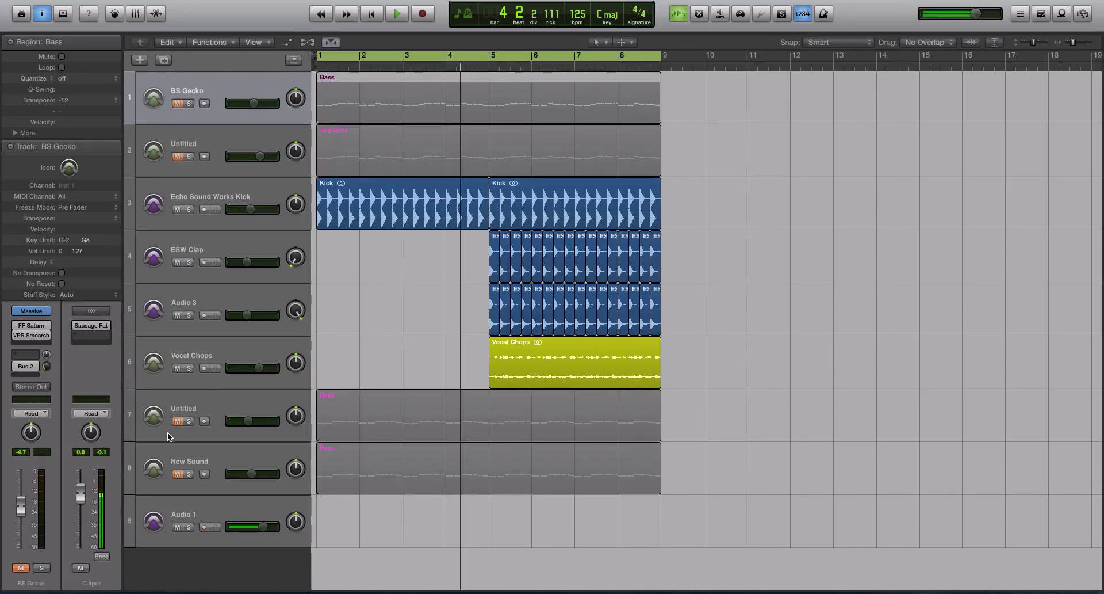
pyautogui.moveTo(178, 421); pyautogui.dragTo(177, 473)
pyautogui.click(208, 405)
pyautogui.hotkey('ctrl', 's')
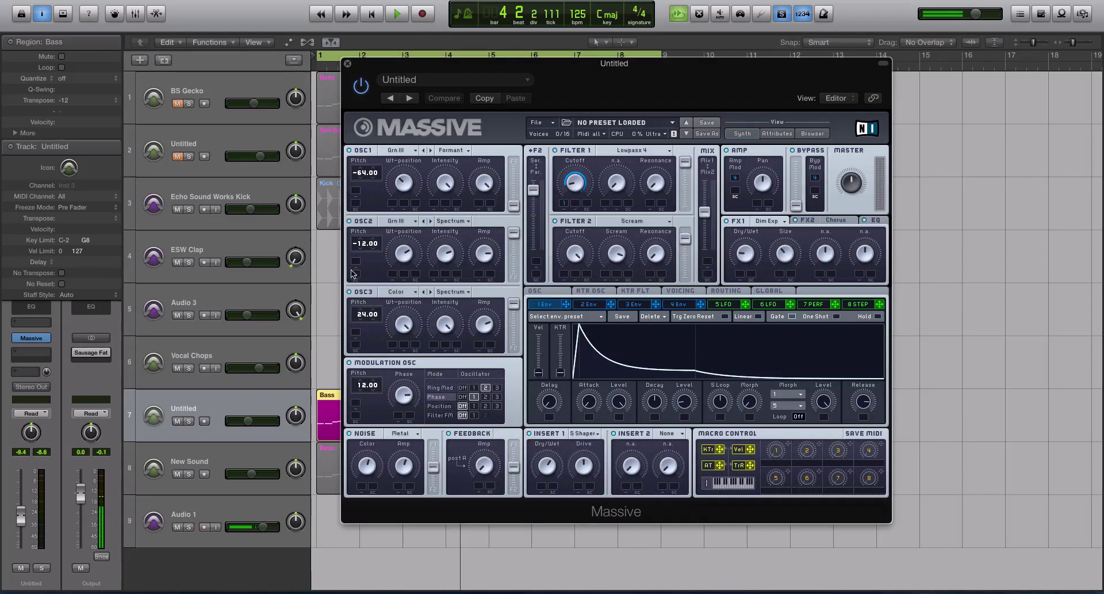
# Audition oscillator 2 wavetables Crude and Drive I, settling on Drive II.
pyautogui.press('space')
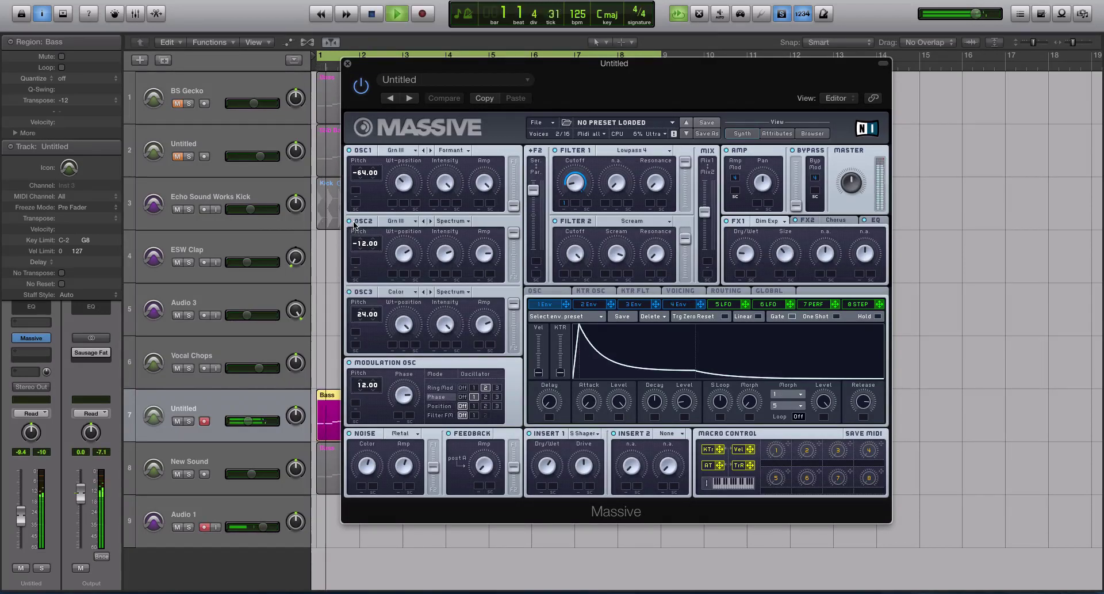
pyautogui.click(430, 221)
pyautogui.click(430, 220)
pyautogui.click(402, 221)
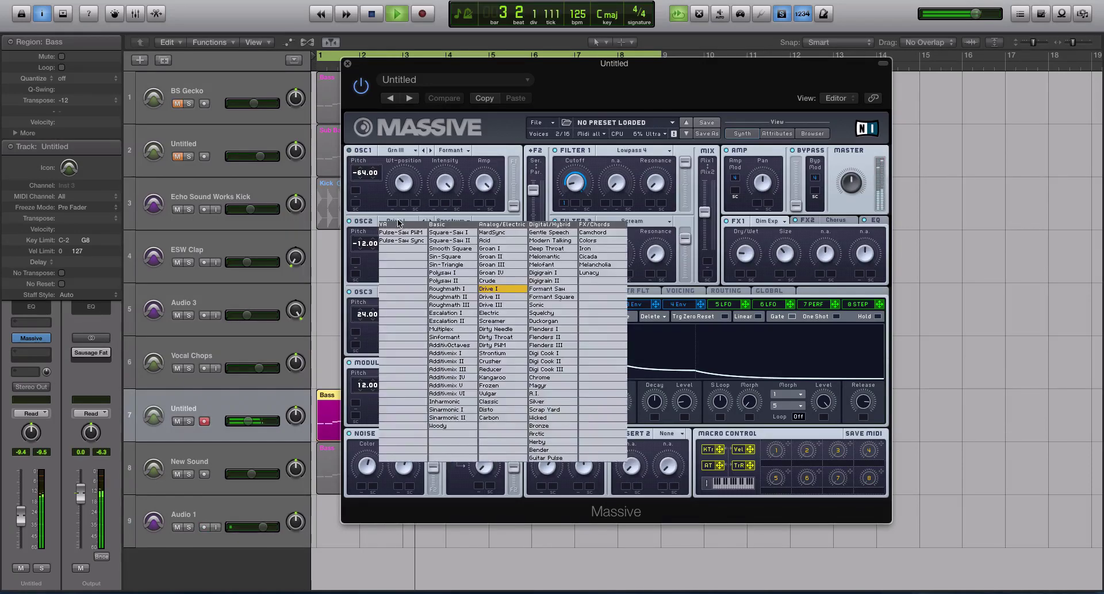
pyautogui.click(505, 297)
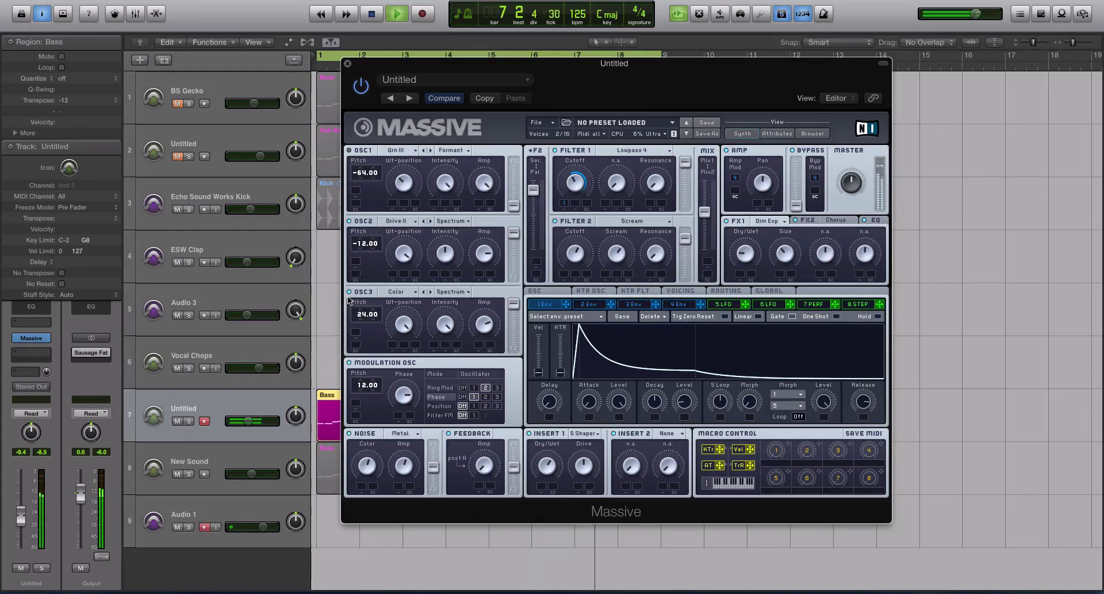
pyautogui.press('space')
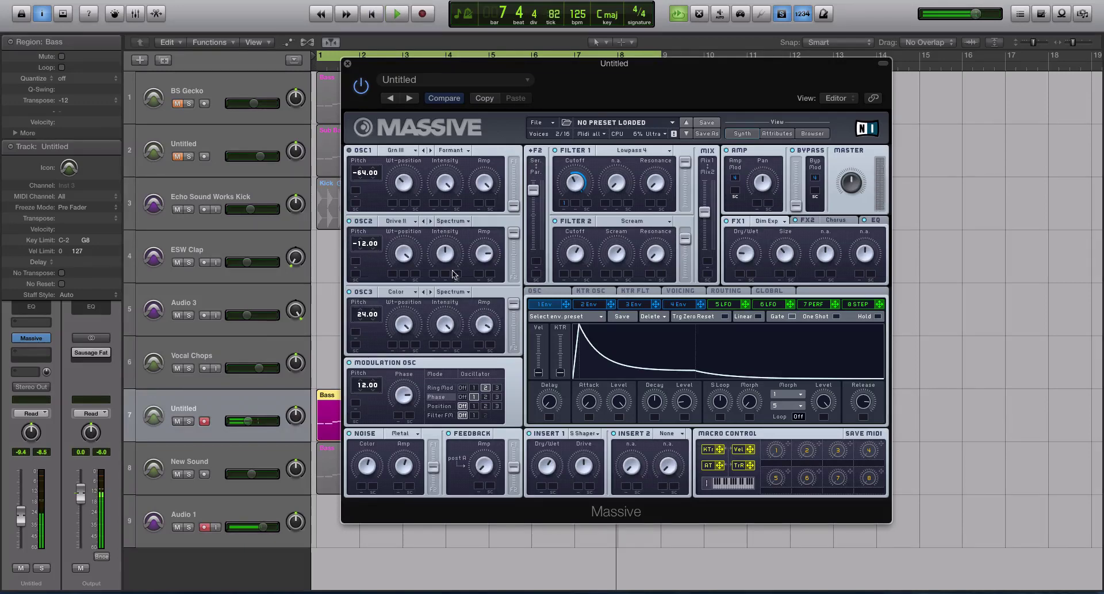
# Change oscillator 1's mode and give it the VA-PWM wavetable.
pyautogui.click(451, 150)
pyautogui.click(451, 160)
pyautogui.press('space')
pyautogui.click(396, 150)
pyautogui.click(493, 190)
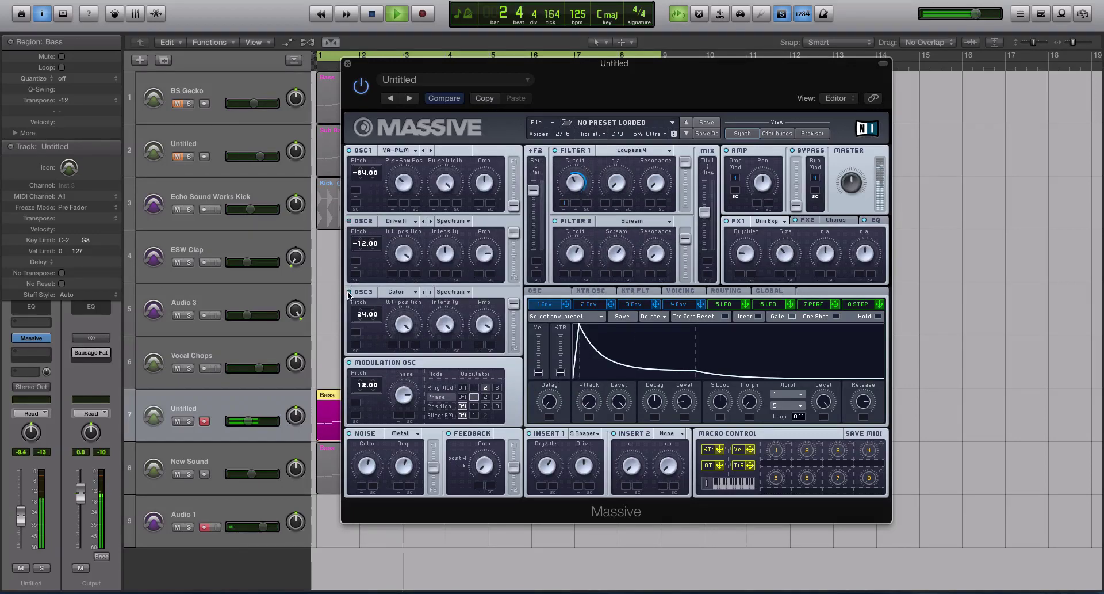
pyautogui.moveTo(366, 173)
pyautogui.mouseDown()
pyautogui.moveTo(366, 163)
pyautogui.moveTo(366, 175)
pyautogui.mouseUp()
pyautogui.press('space')
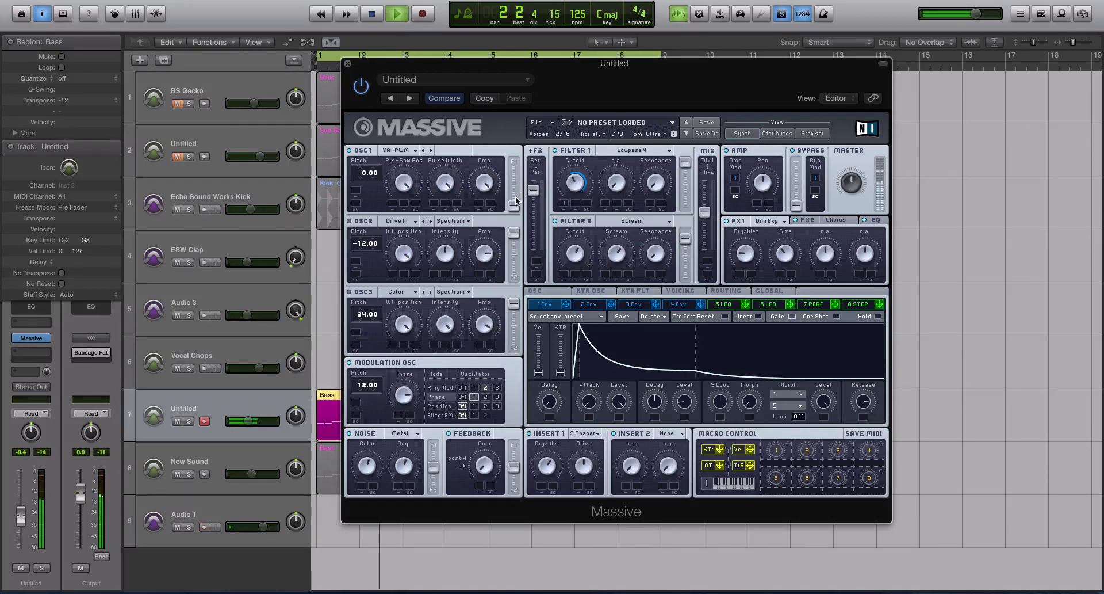
# Shift oscillator 1's F1/F2 balance, tune it to -12, audition, and close Massive.
pyautogui.moveTo(514, 205); pyautogui.dragTo(512, 180)
pyautogui.moveTo(365, 172); pyautogui.dragTo(363, 187)
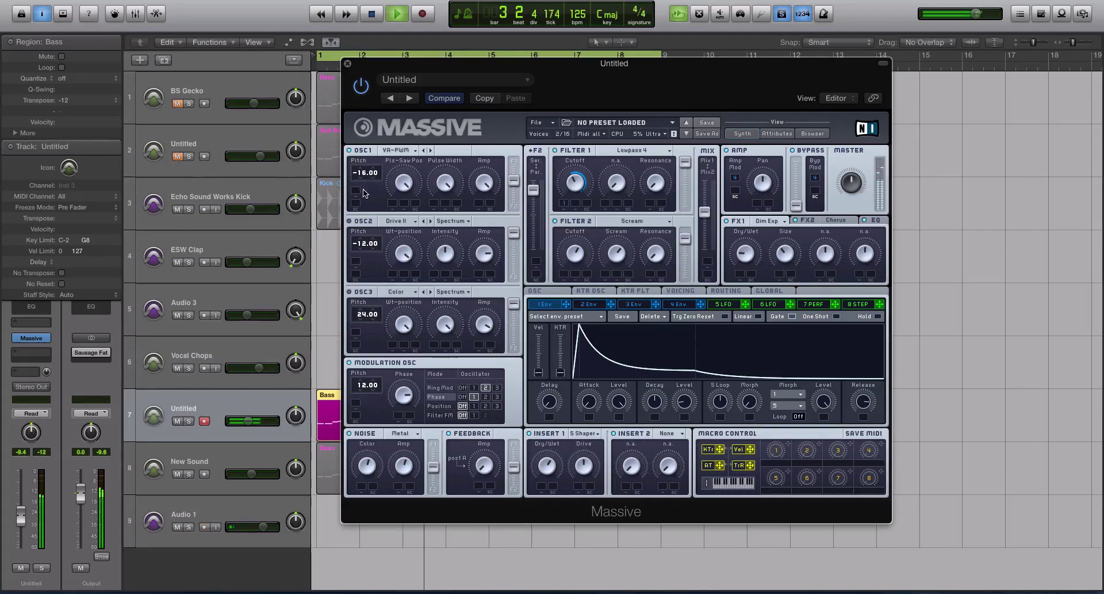
pyautogui.press('space')
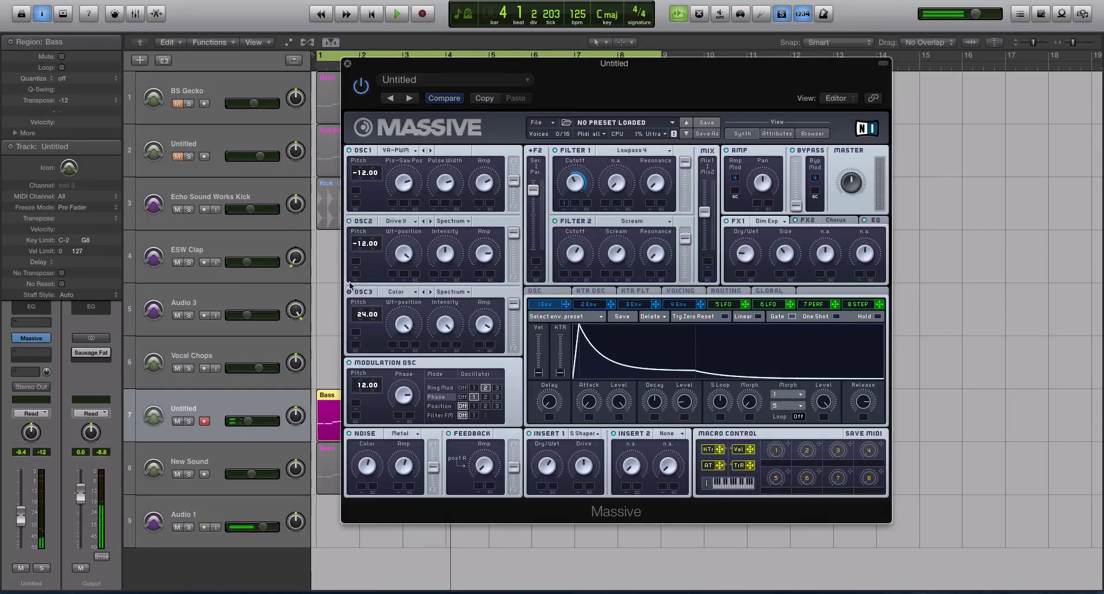
pyautogui.press('space')
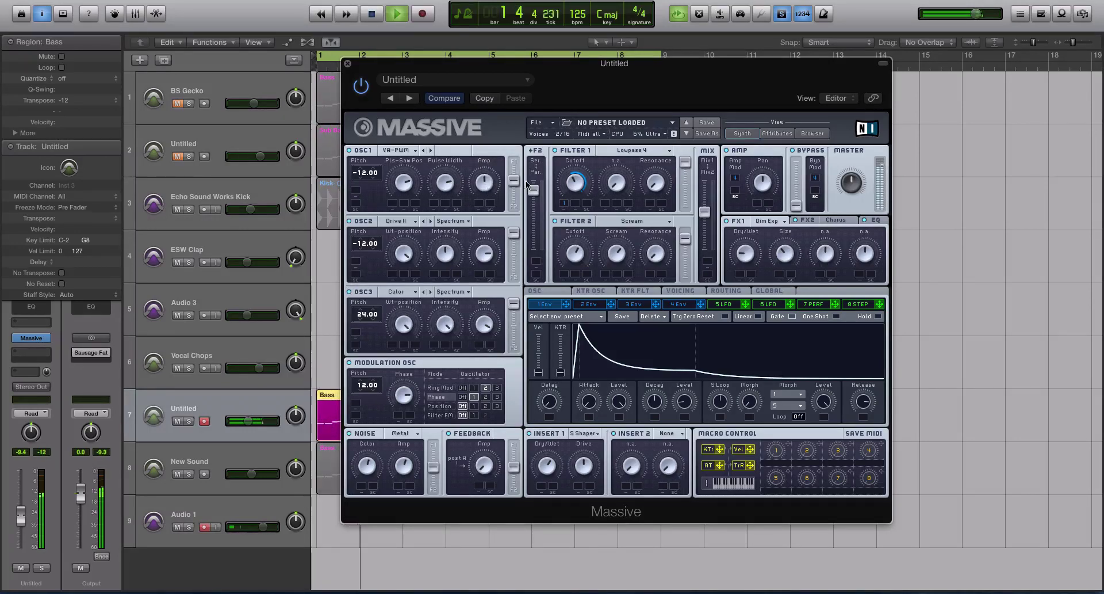
pyautogui.press('space')
pyautogui.press('space')
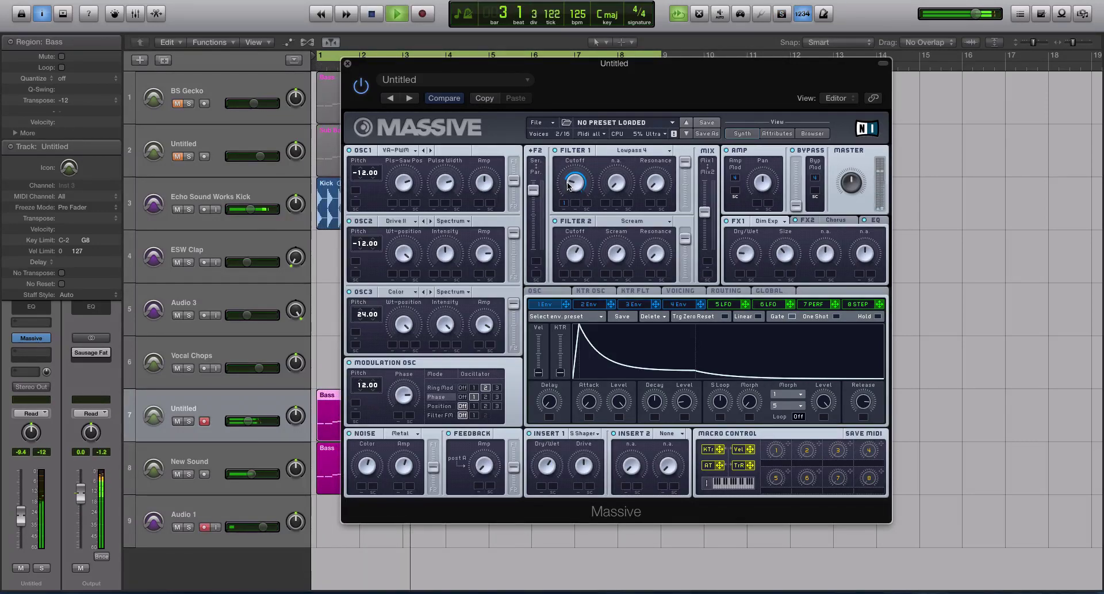
pyautogui.press('space')
pyautogui.click(347, 63)
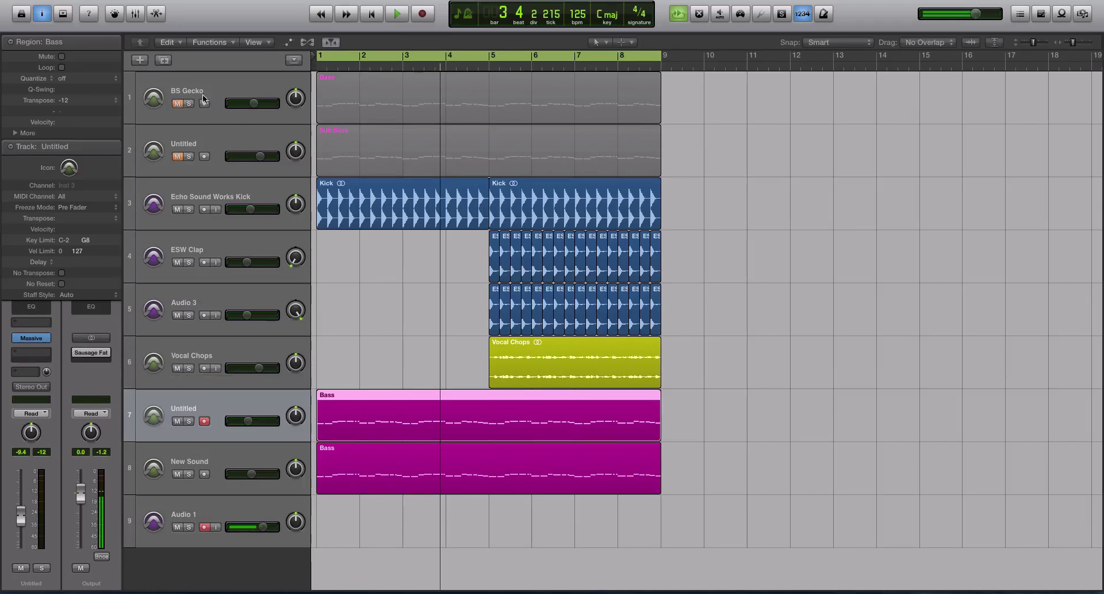
pyautogui.click(228, 116)
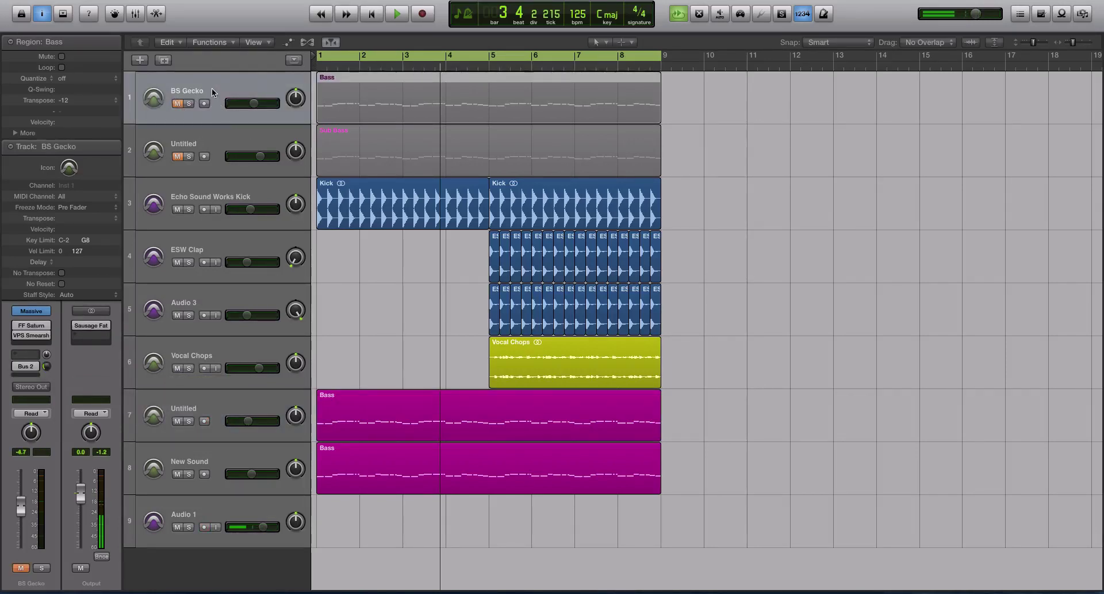
pyautogui.click(333, 420)
pyautogui.hotkey('ctrl', 's')
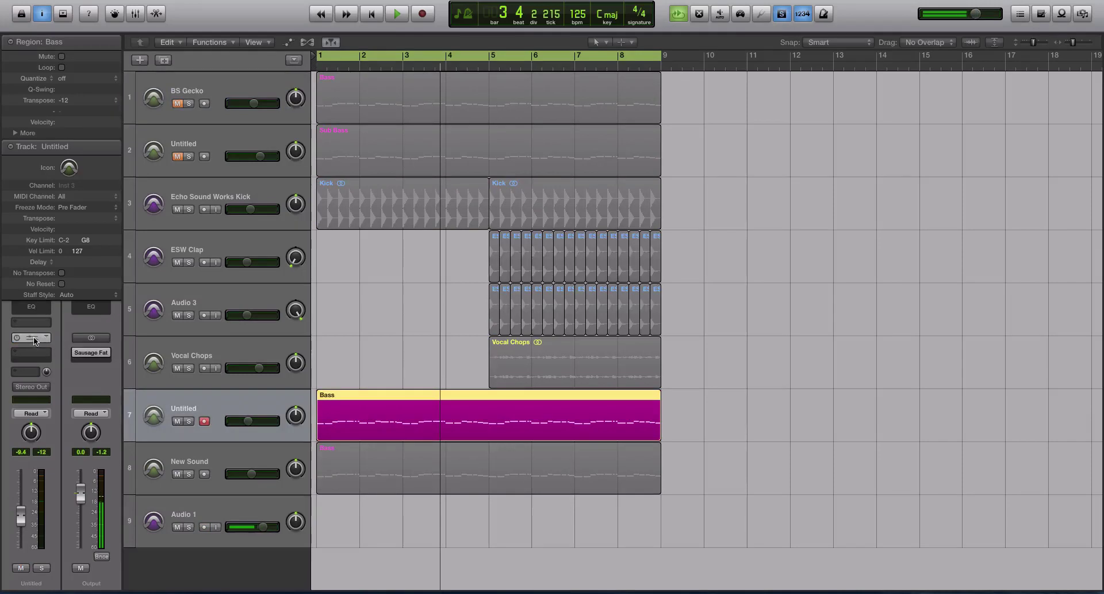
pyautogui.click(32, 337)
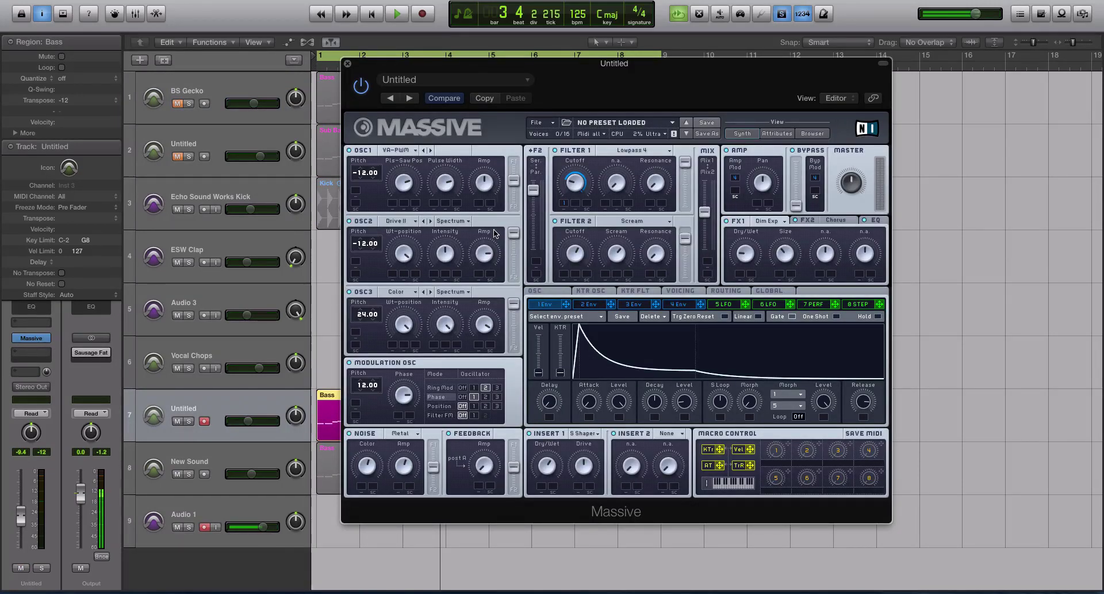
pyautogui.moveTo(418, 66); pyautogui.dragTo(527, 71)
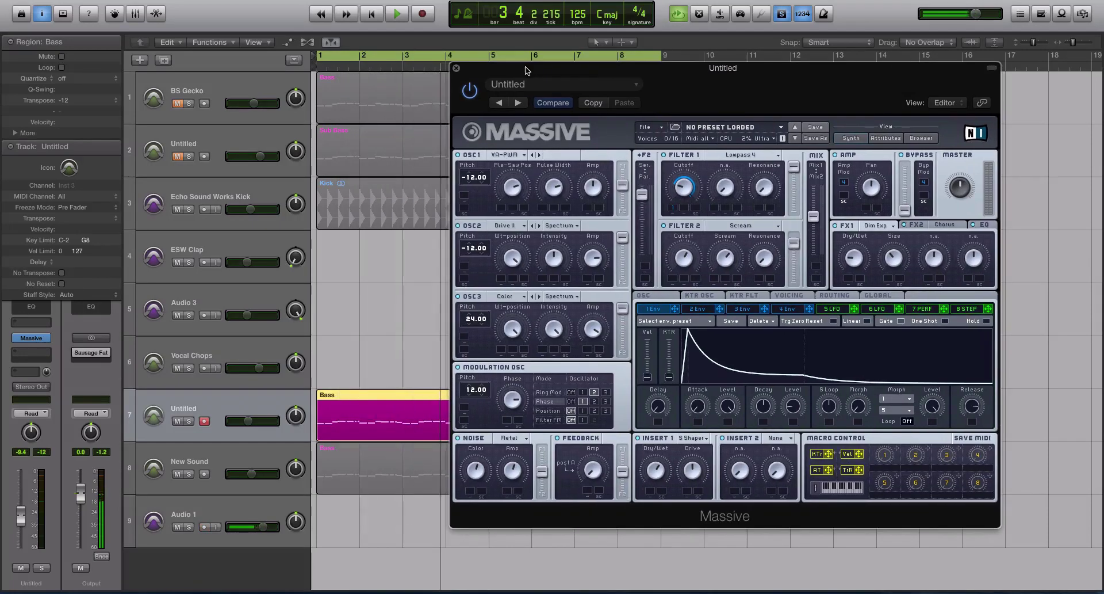
pyautogui.press('space')
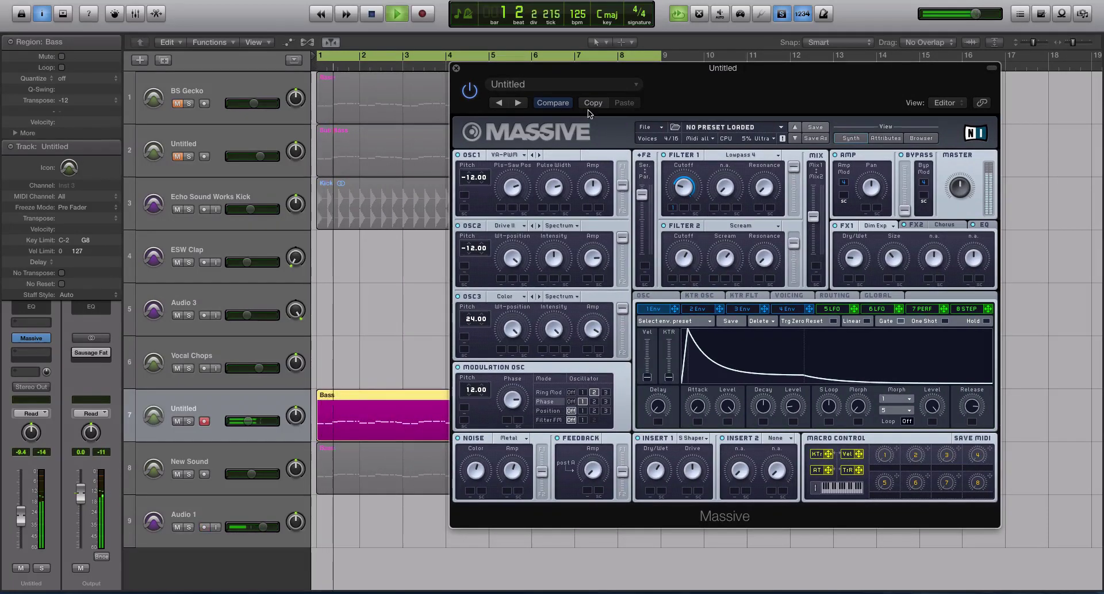
pyautogui.click(456, 68)
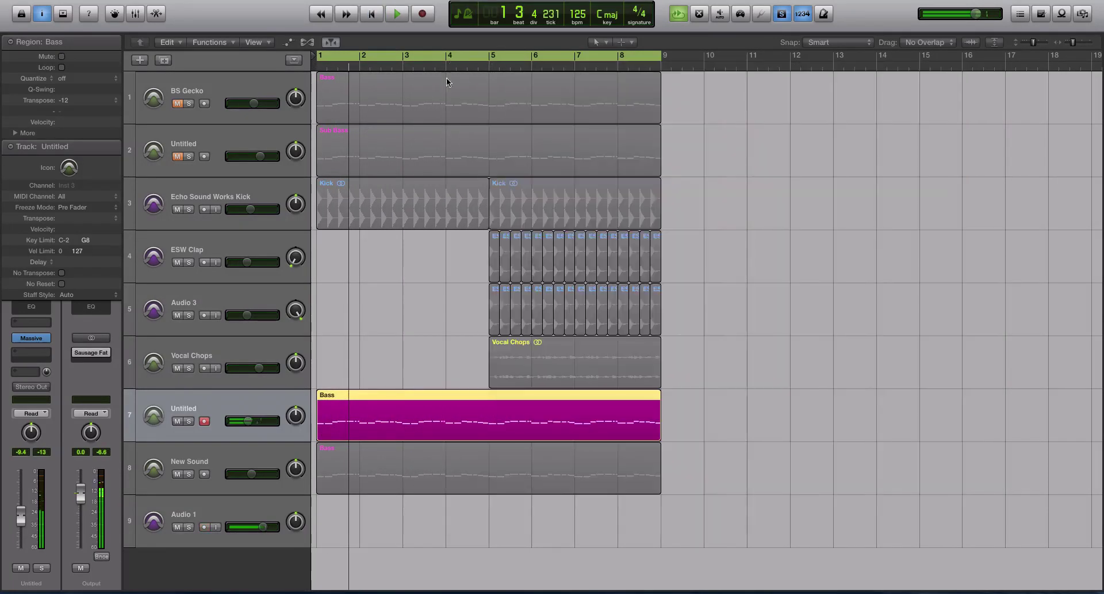
pyautogui.click(219, 101)
pyautogui.hotkey('ctrl', 's')
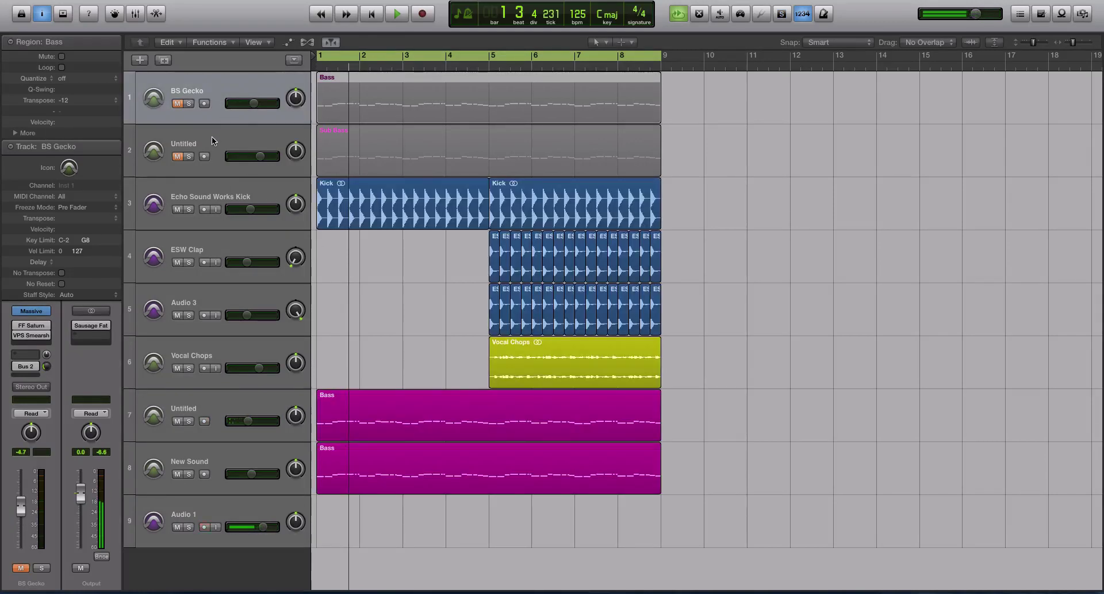
# Move the Untitled bass to track 2 and copy FF Saturn and VPS Smearshifter onto its strip.
pyautogui.moveTo(240, 393); pyautogui.dragTo(210, 123)
pyautogui.press('x')
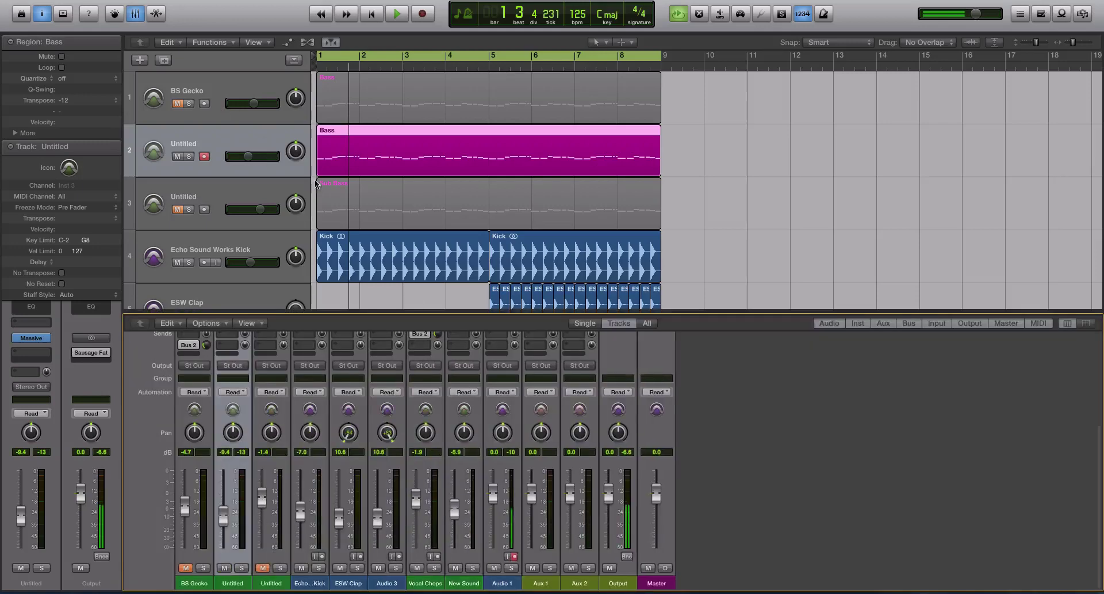
pyautogui.scroll(10, 391, 386)
pyautogui.moveTo(198, 449)
pyautogui.mouseDown()
pyautogui.moveTo(233, 448)
pyautogui.moveTo(233, 457)
pyautogui.mouseUp()
pyautogui.click(195, 457)
pyautogui.click(217, 372)
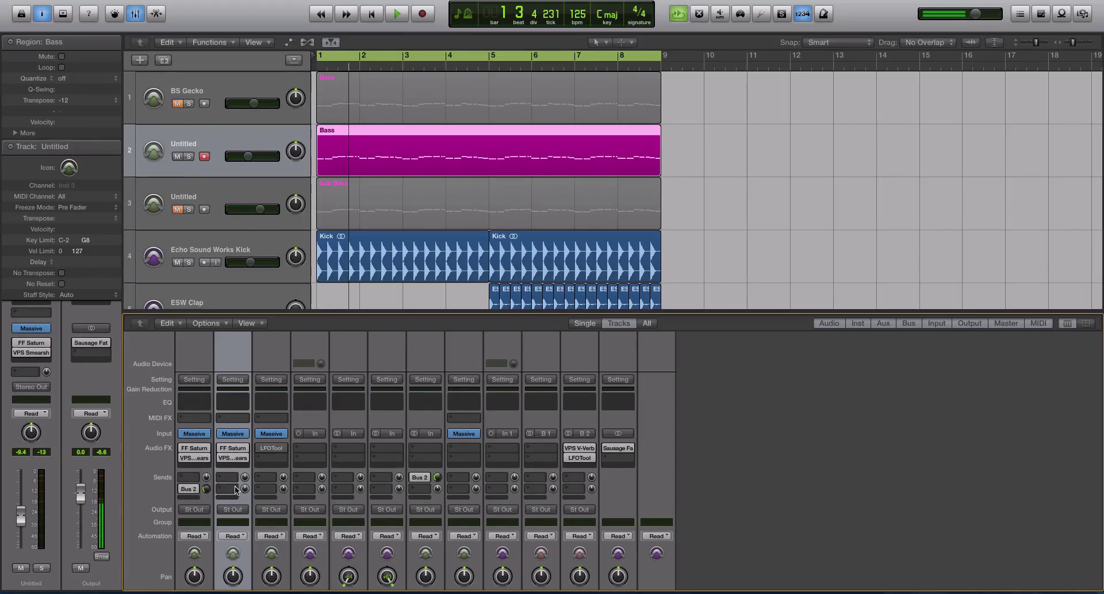
# Add a Bus 2 send at -12.6 dB to the bass track and open its FF Saturn.
pyautogui.click(235, 486)
pyautogui.moveTo(264, 542)
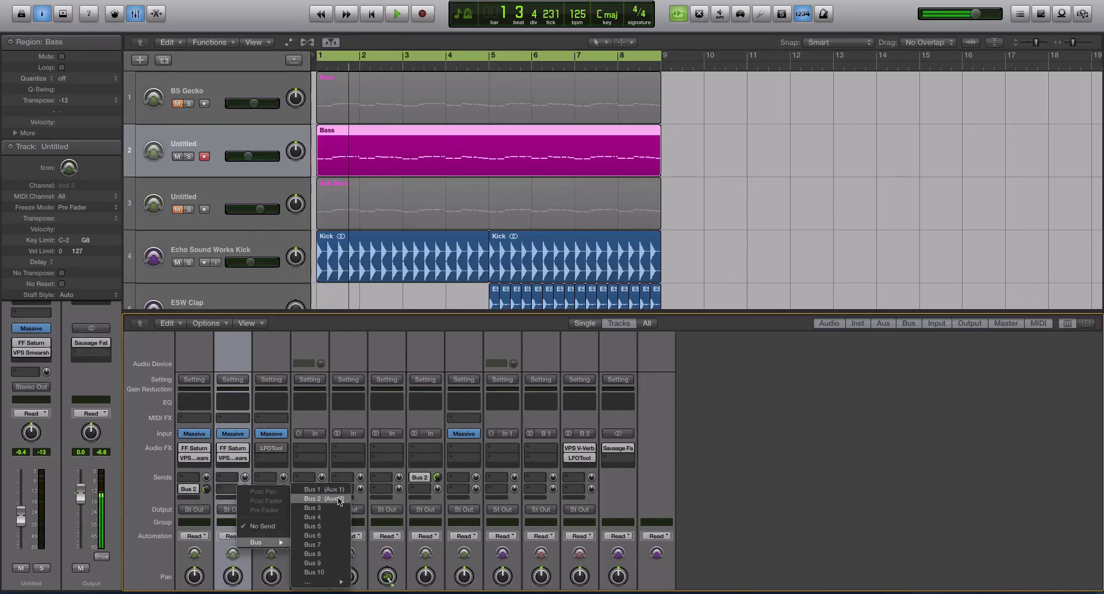
pyautogui.click(338, 499)
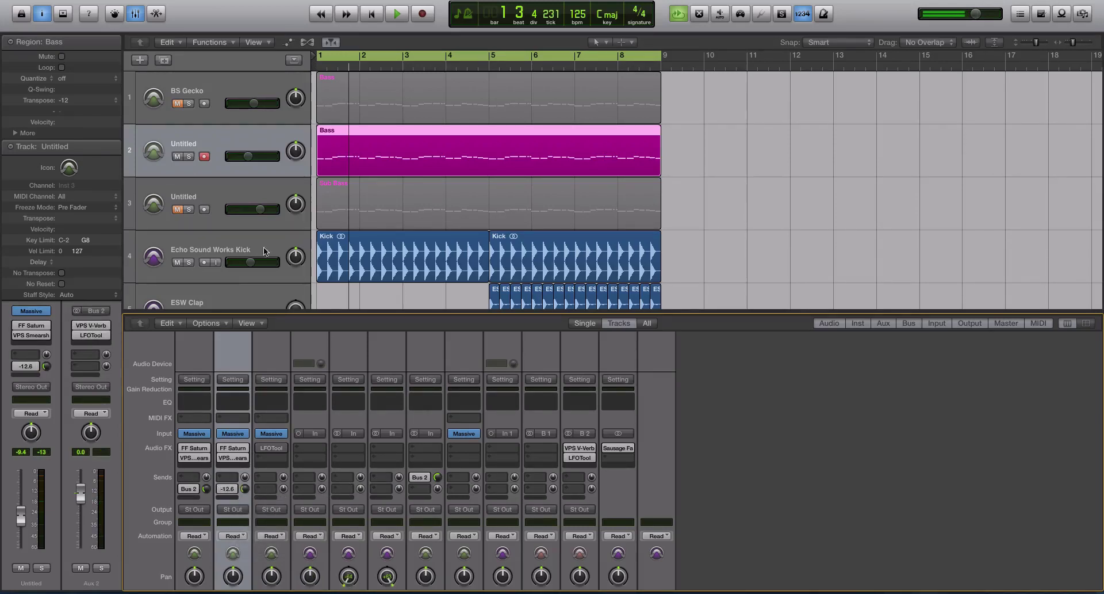
pyautogui.click(201, 447)
pyautogui.press('Escape')
pyautogui.click(182, 458)
pyautogui.click(220, 458)
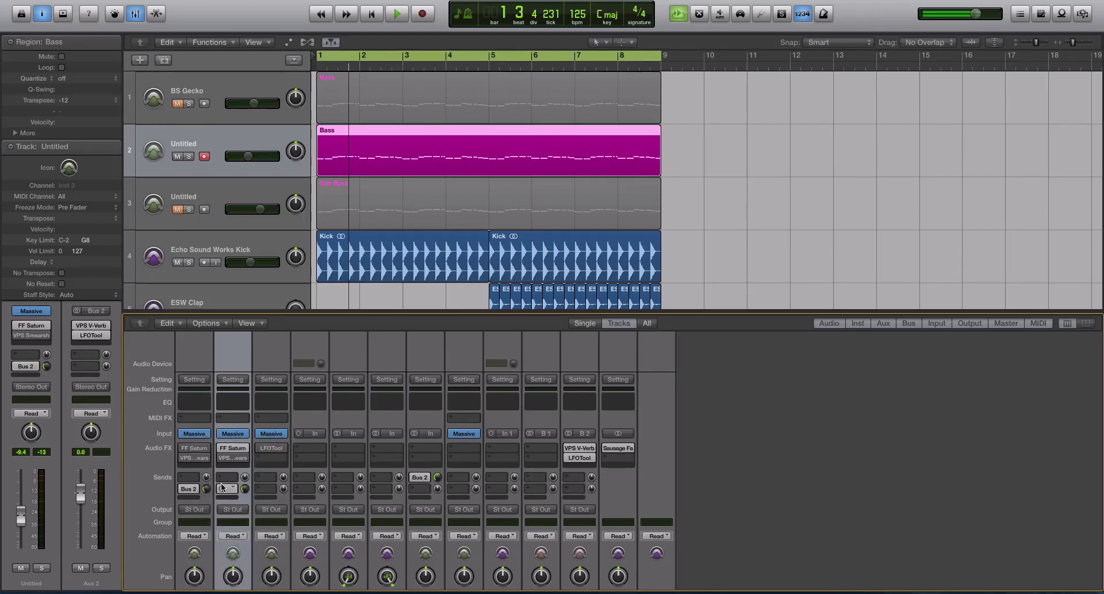
pyautogui.click(222, 489)
pyautogui.scroll(-3, 298, 248)
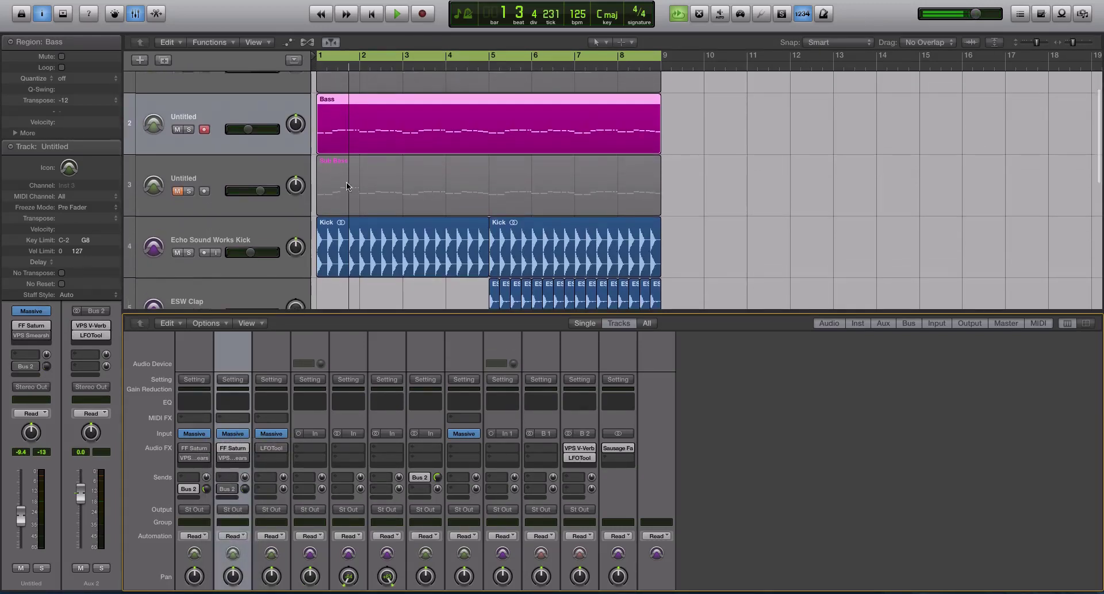
pyautogui.click(232, 448)
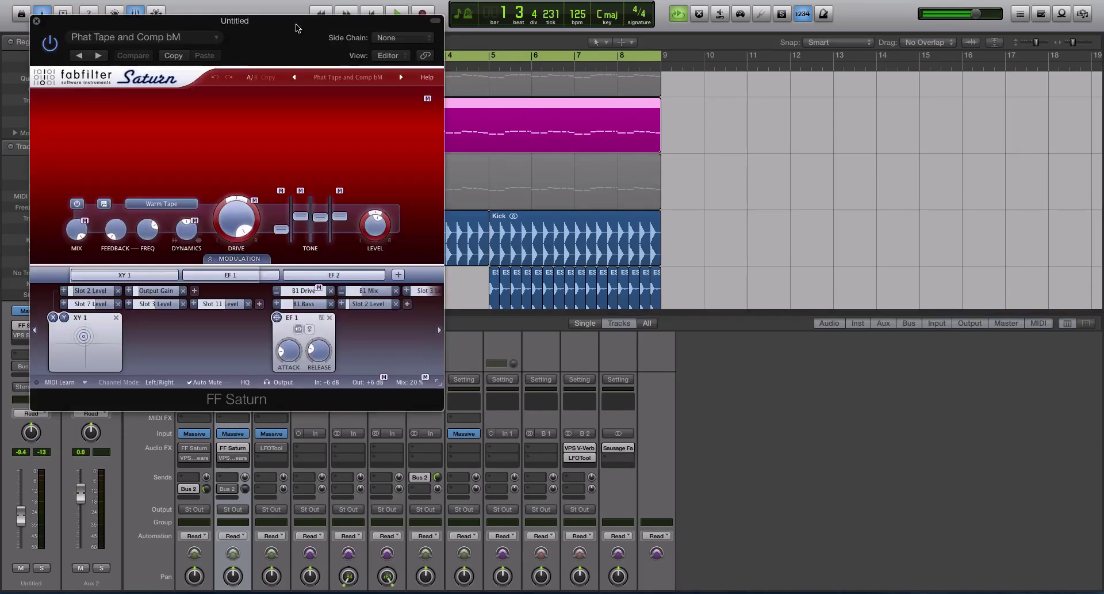
# Solo the bass, compare it with Saturn bypassed and active, then close Saturn.
pyautogui.moveTo(331, 35); pyautogui.dragTo(538, 59)
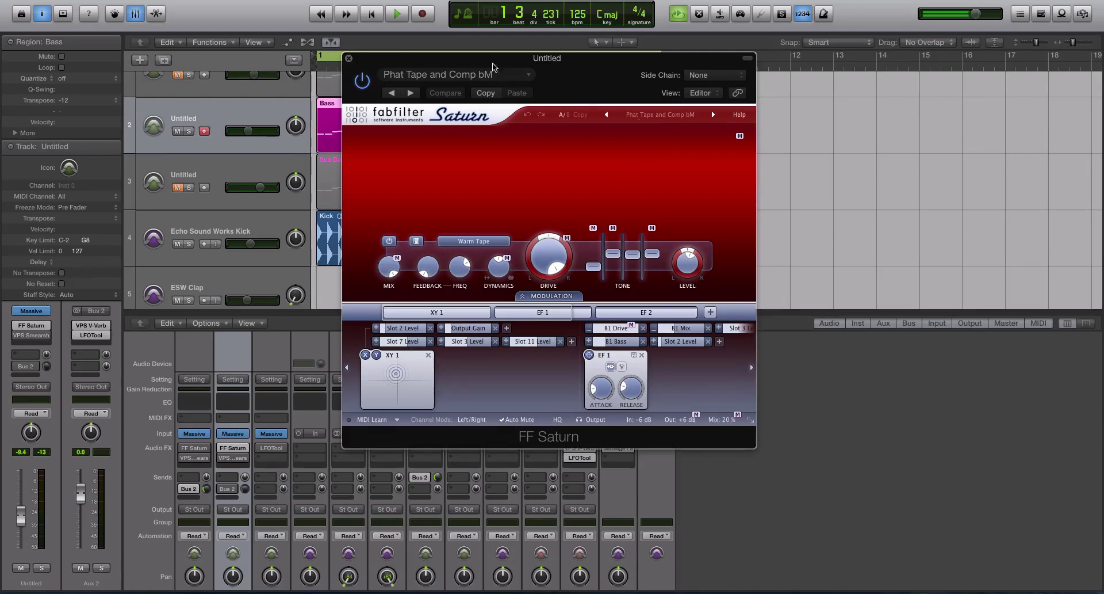
pyautogui.moveTo(494, 60); pyautogui.dragTo(639, 51)
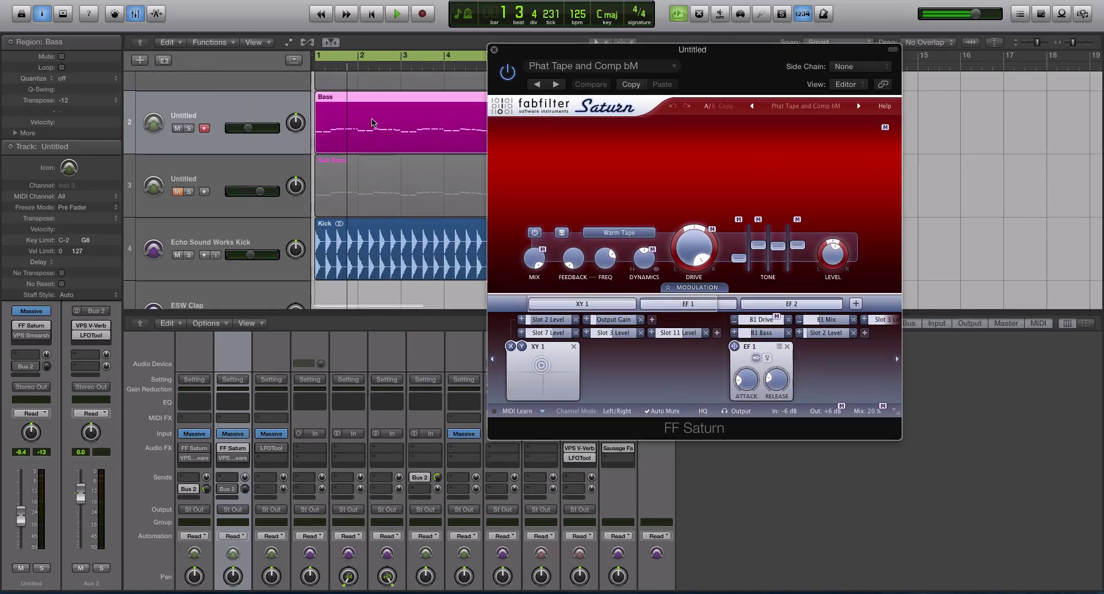
pyautogui.press('space')
pyautogui.hotkey('ctrl', 's')
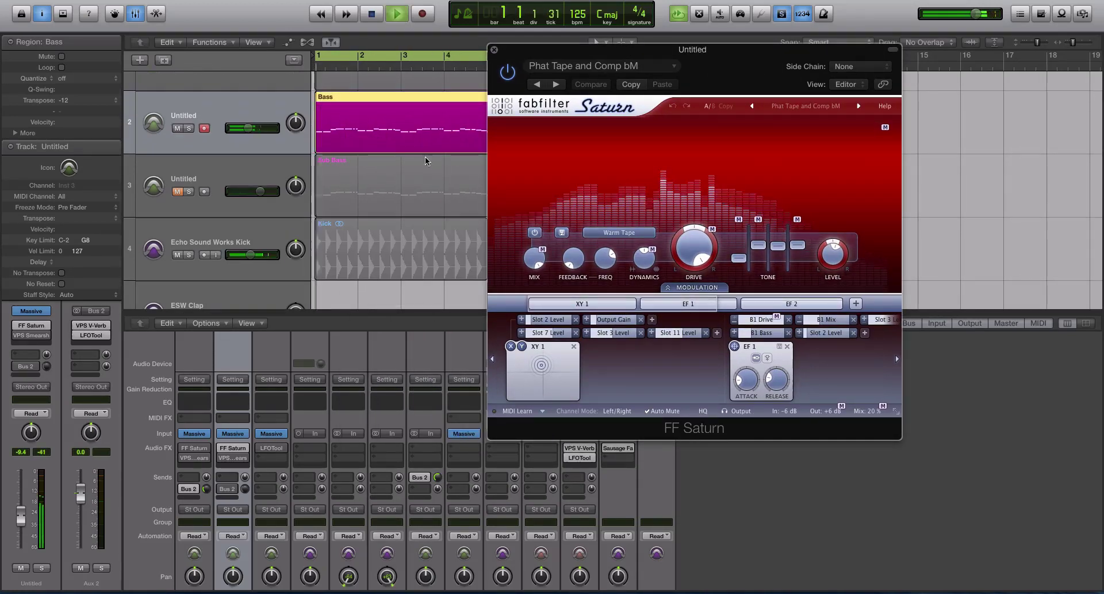
pyautogui.press('space')
pyautogui.click(509, 75)
pyautogui.press('space')
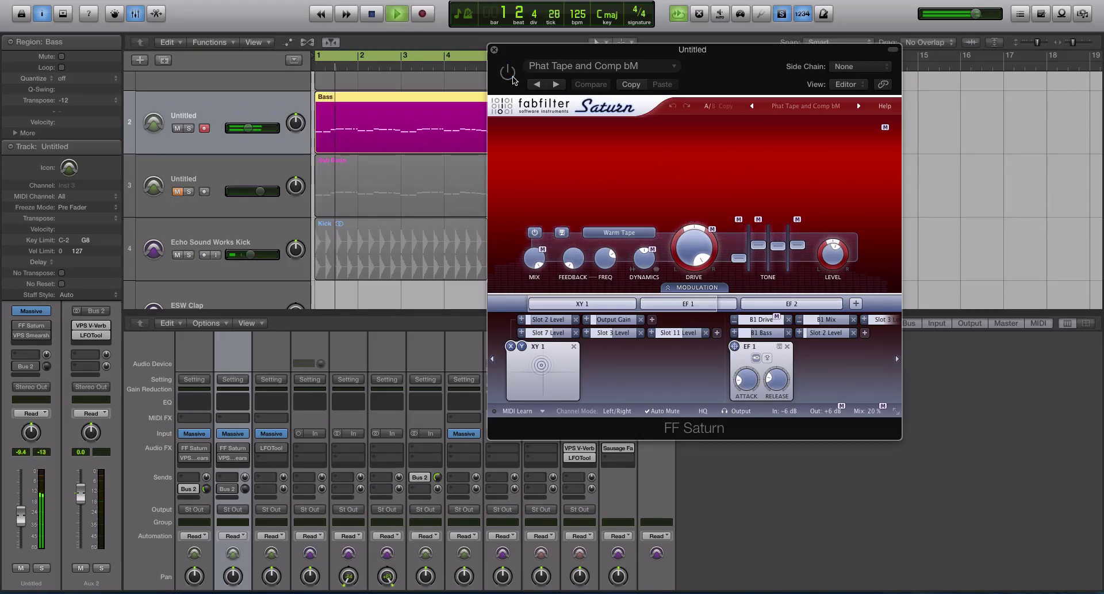
pyautogui.click(512, 78)
pyautogui.press('space')
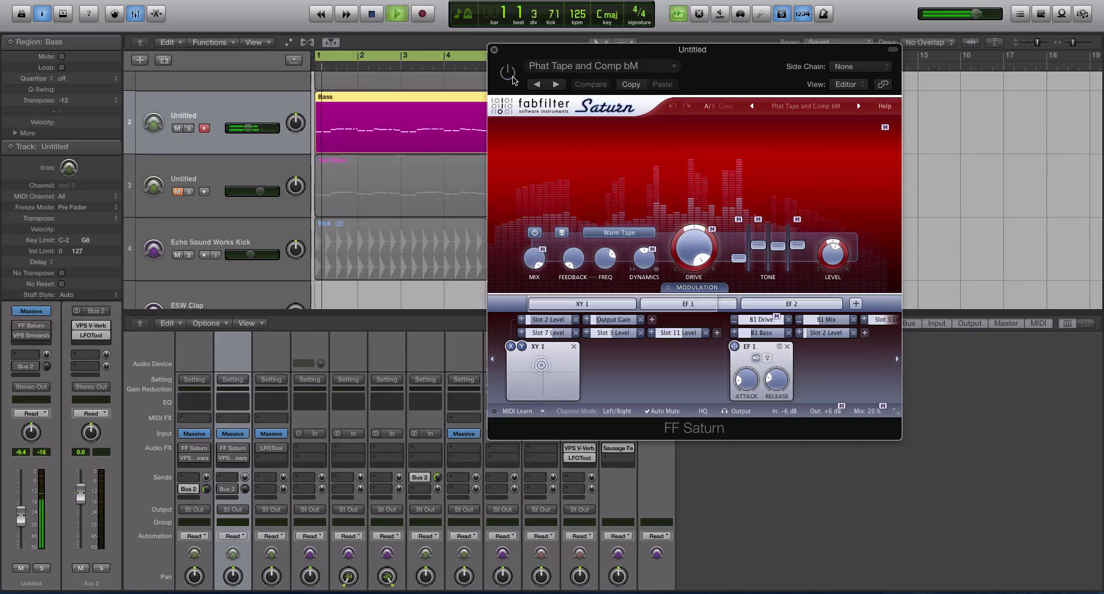
pyautogui.click(492, 49)
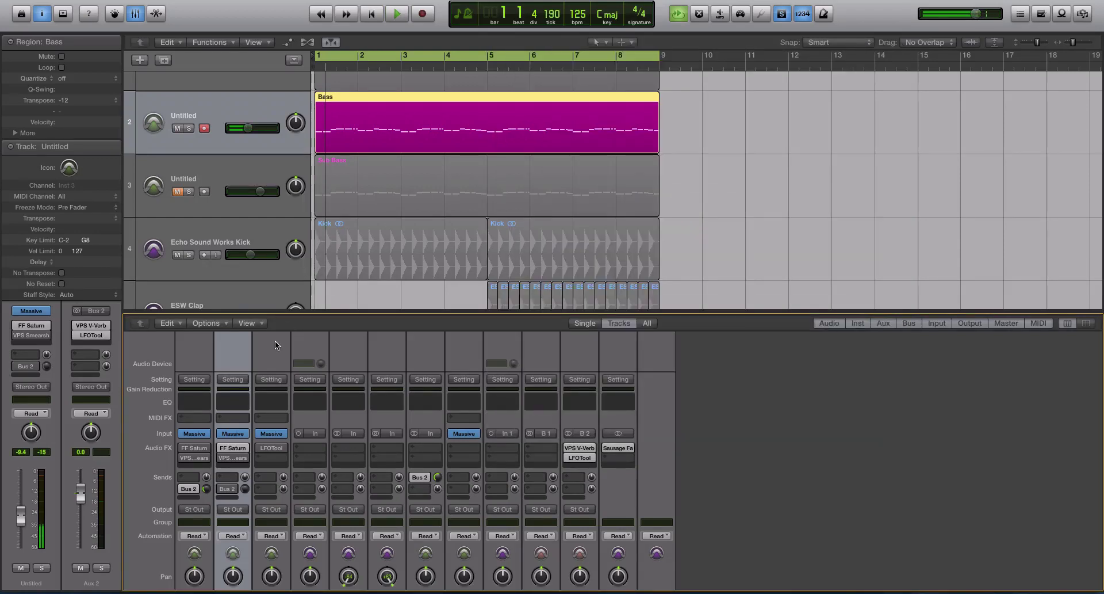
# Open Smearshifter on the bass track, audition it, and close it.
pyautogui.click(27, 335)
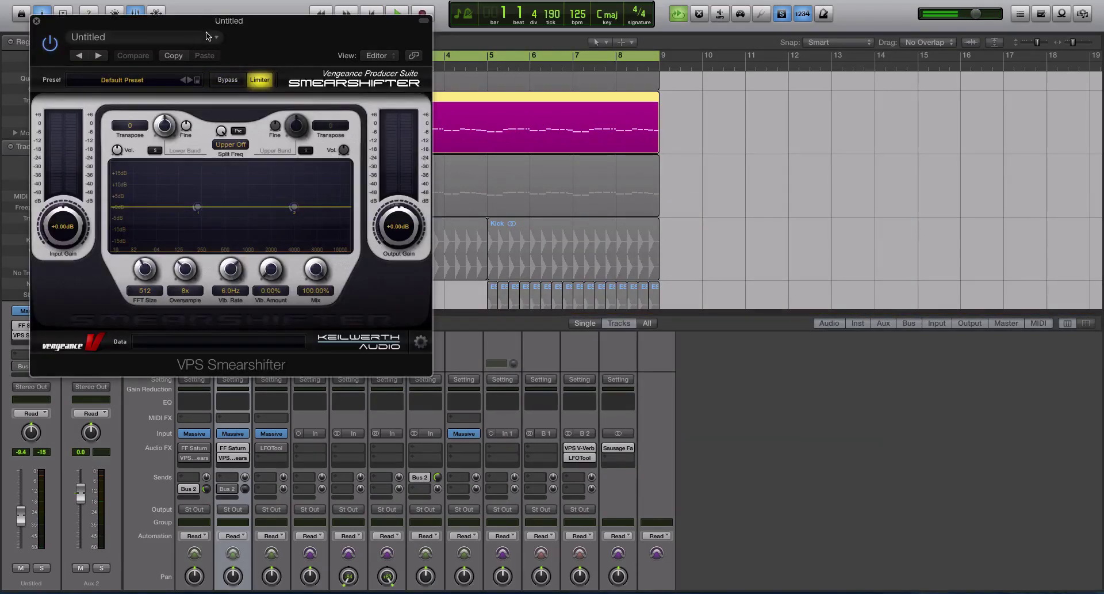
pyautogui.moveTo(203, 27); pyautogui.dragTo(477, 121)
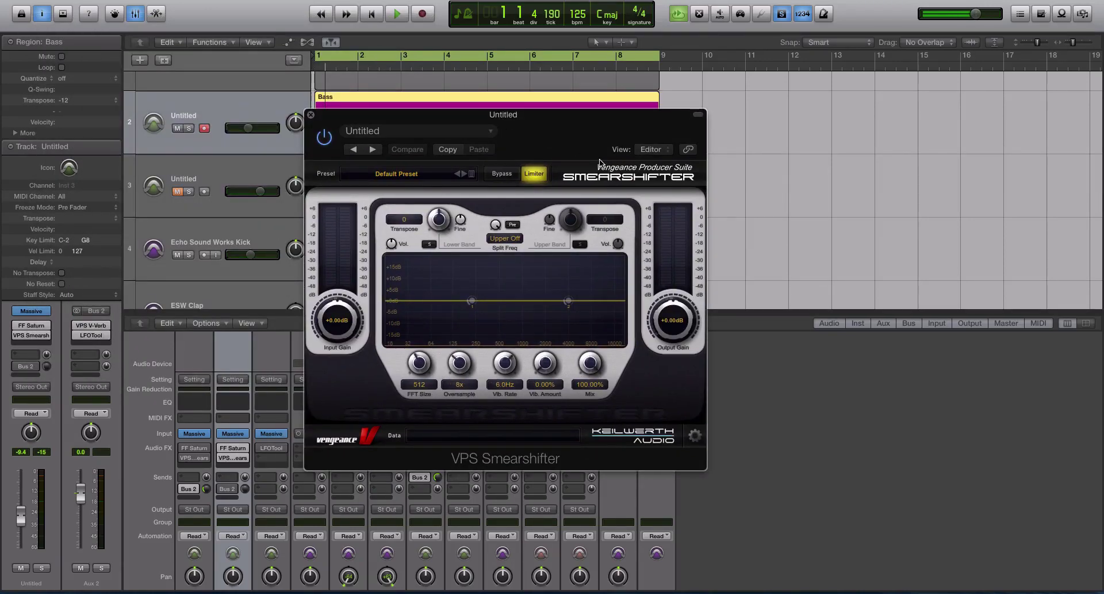
pyautogui.moveTo(418, 116)
pyautogui.mouseDown()
pyautogui.moveTo(681, 119)
pyautogui.moveTo(564, 93)
pyautogui.mouseUp()
pyautogui.press('space')
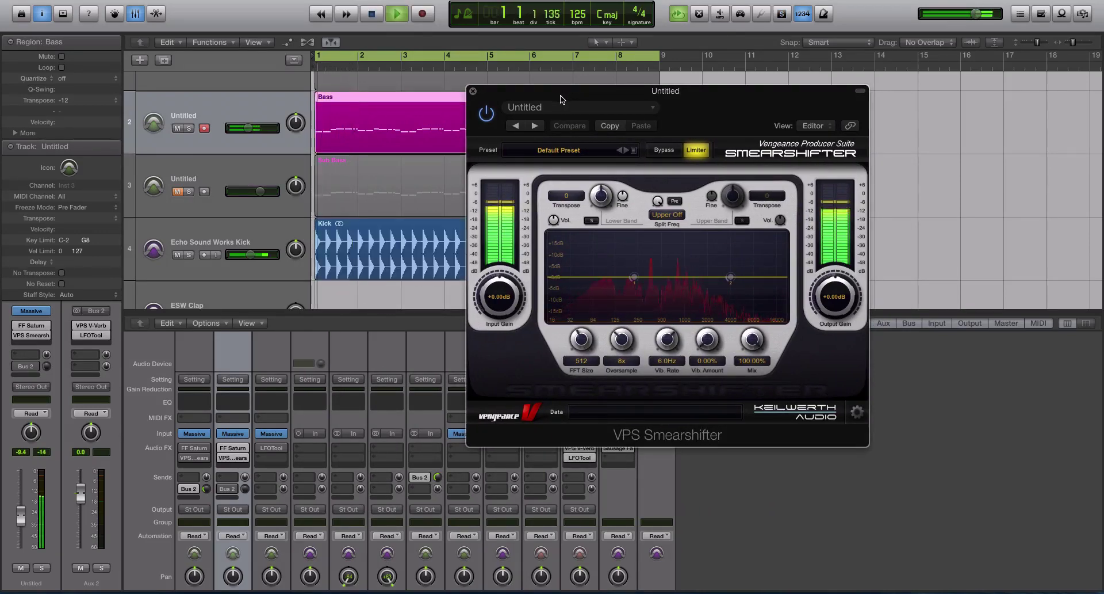
pyautogui.click(473, 91)
# Unmute BS Gecko and mute the Untitled bass to hear BS Gecko alone.
pyautogui.scroll(-3, 484, 168)
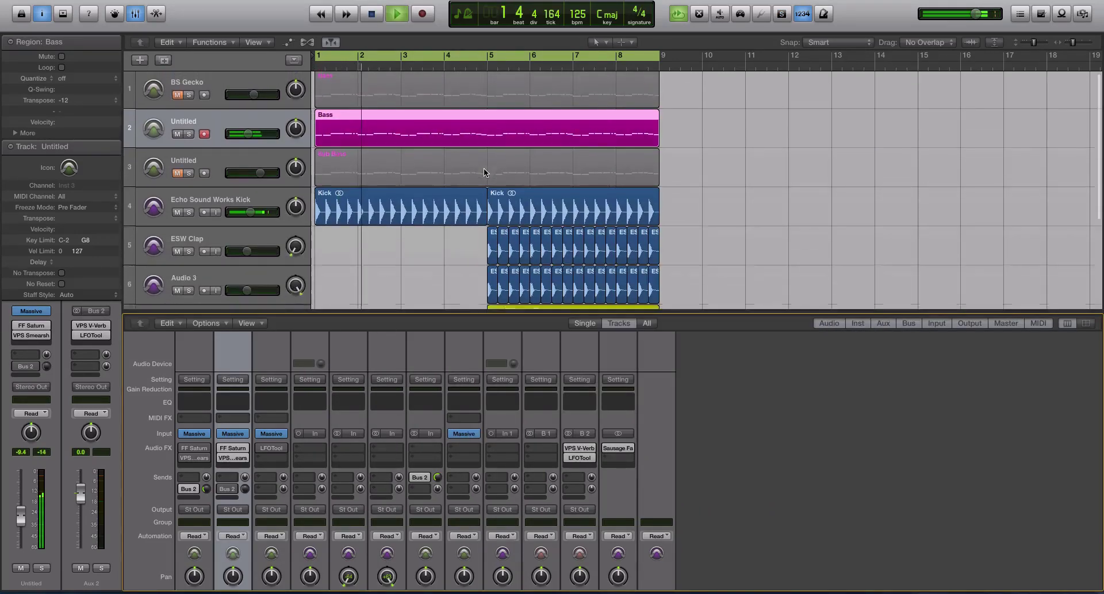
pyautogui.scroll(-3, 486, 178)
pyautogui.scroll(3, 487, 190)
pyautogui.scroll(1, 486, 190)
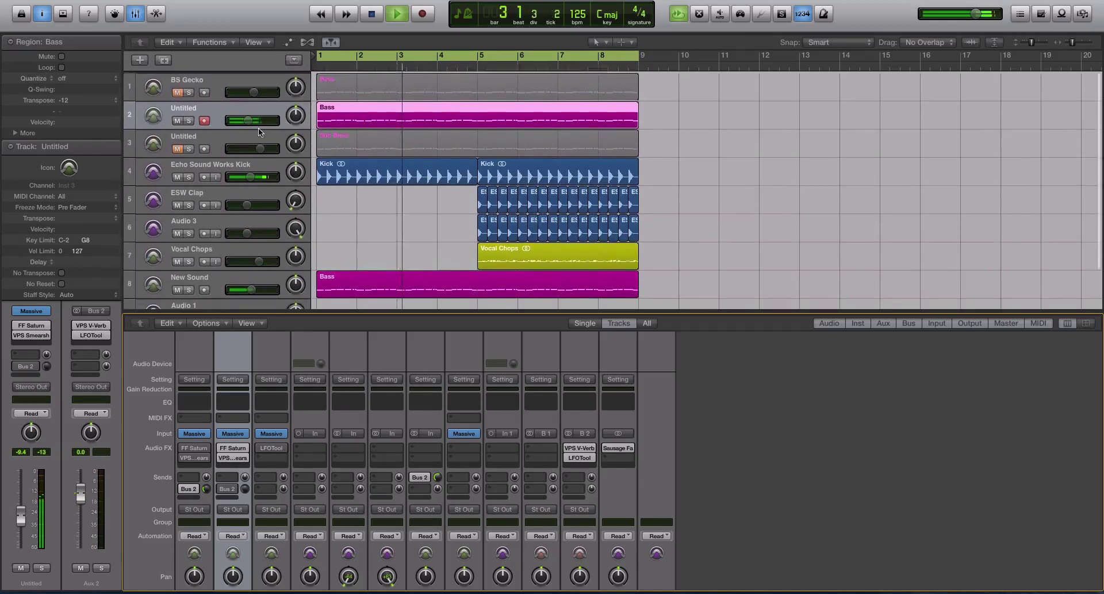
pyautogui.press('space')
pyautogui.click(177, 91)
pyautogui.click(177, 119)
pyautogui.click(222, 77)
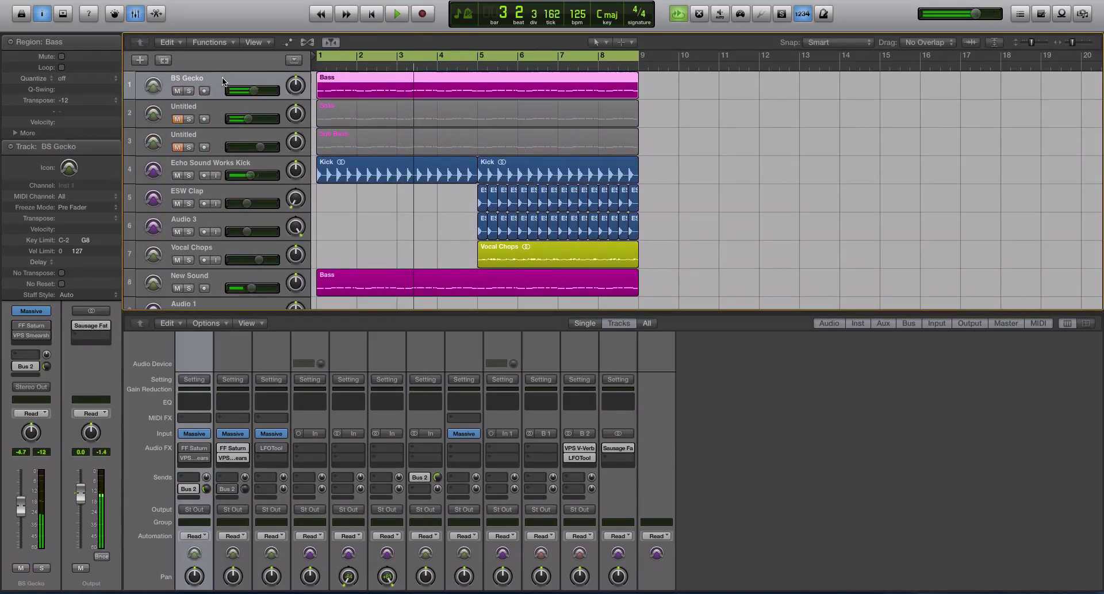
pyautogui.press('Return')
pyautogui.press('space')
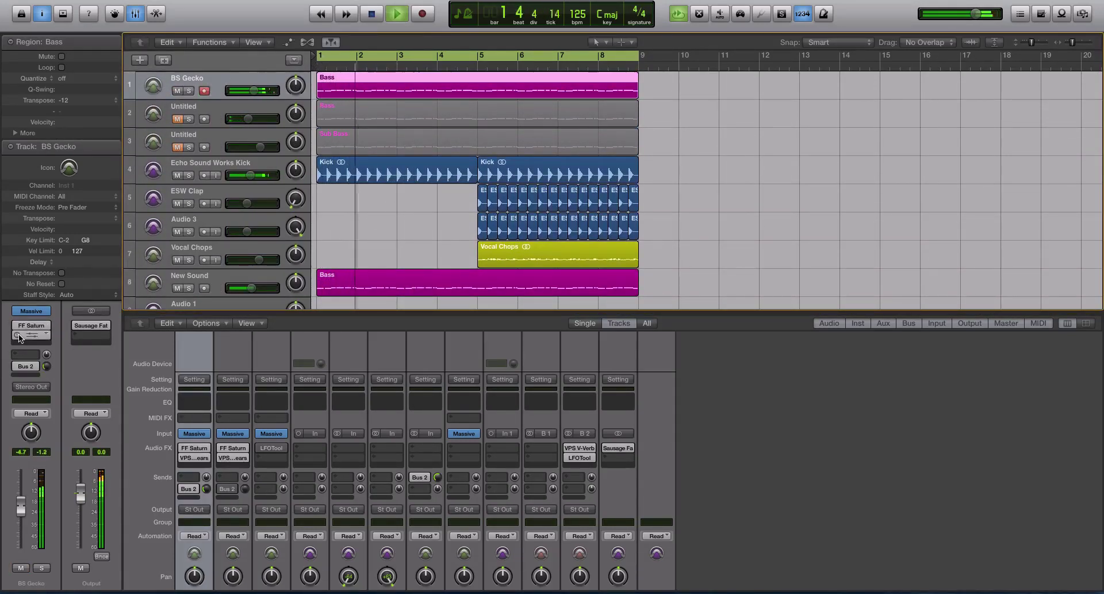
pyautogui.scroll(1, 202, 120)
pyautogui.scroll(-1, 202, 121)
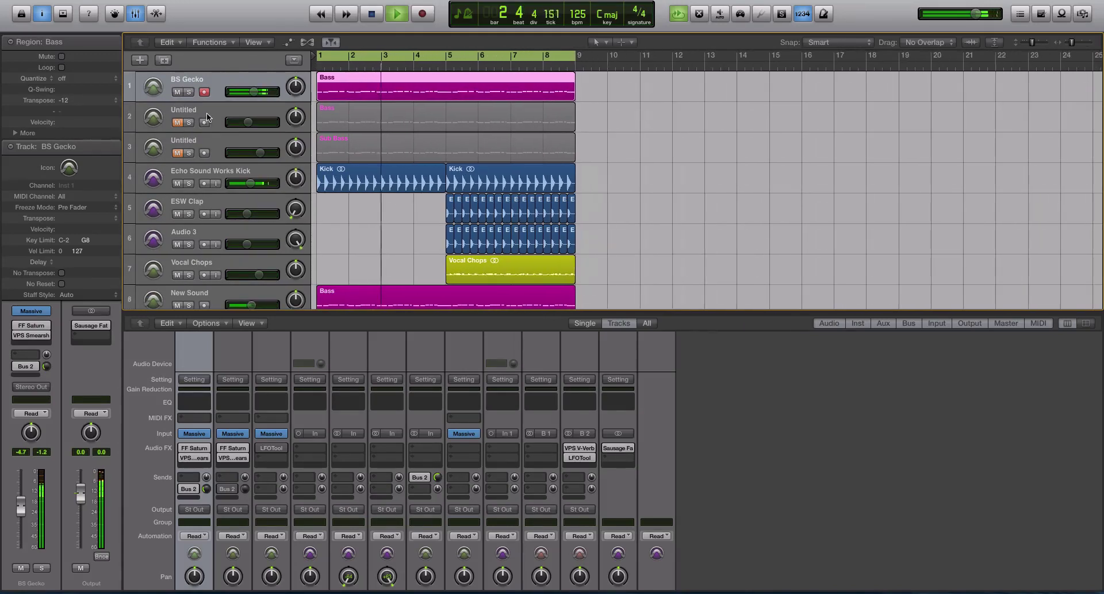
pyautogui.press('space')
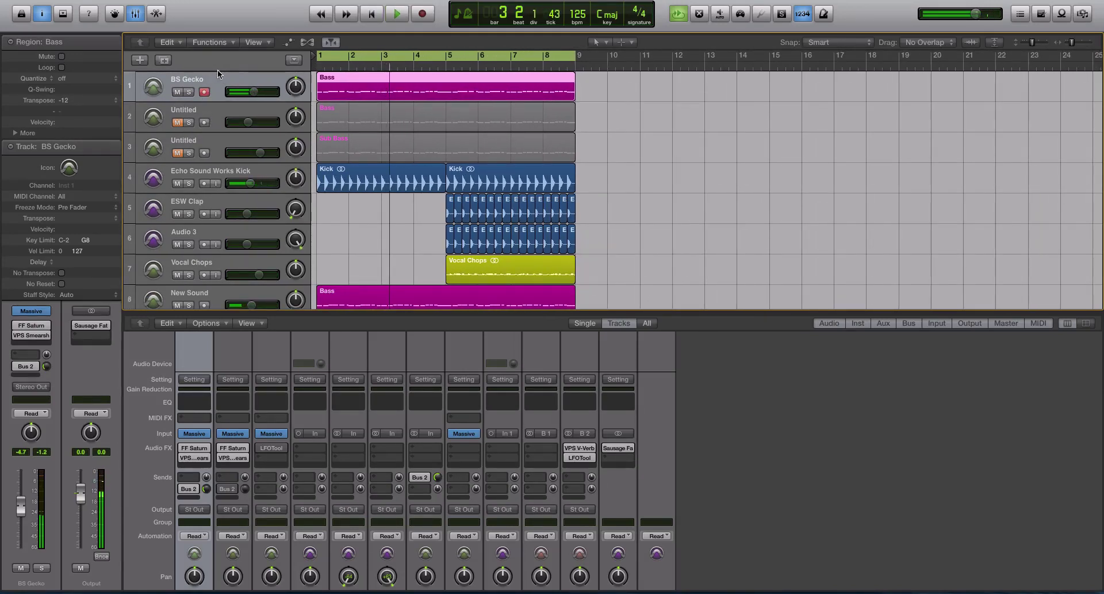
# Mute BS Gecko, unmute the Untitled bass, and reopen its Smearshifter.
pyautogui.click(177, 92)
pyautogui.click(178, 122)
pyautogui.click(232, 109)
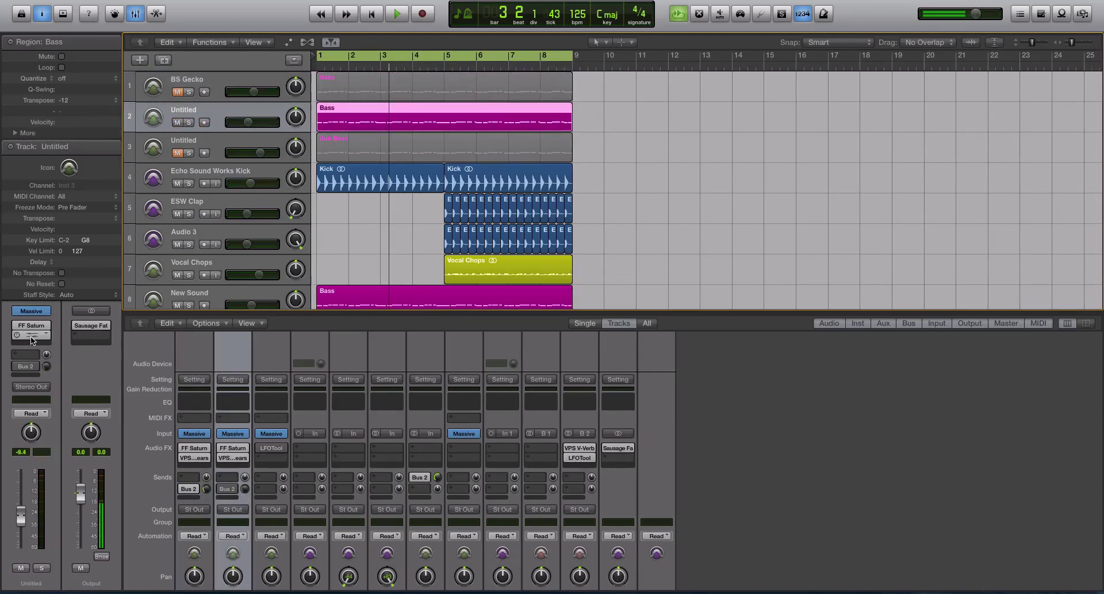
pyautogui.click(33, 336)
# Move the Smearshifter window aside, review its settings, then close it.
pyautogui.moveTo(526, 92); pyautogui.dragTo(428, 79)
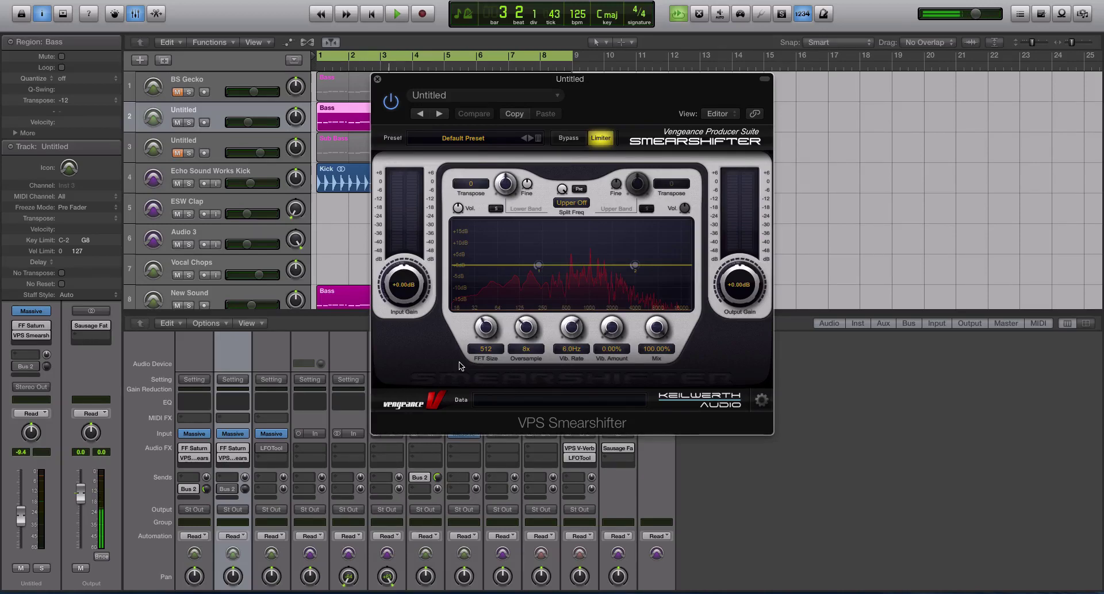
pyautogui.click(377, 78)
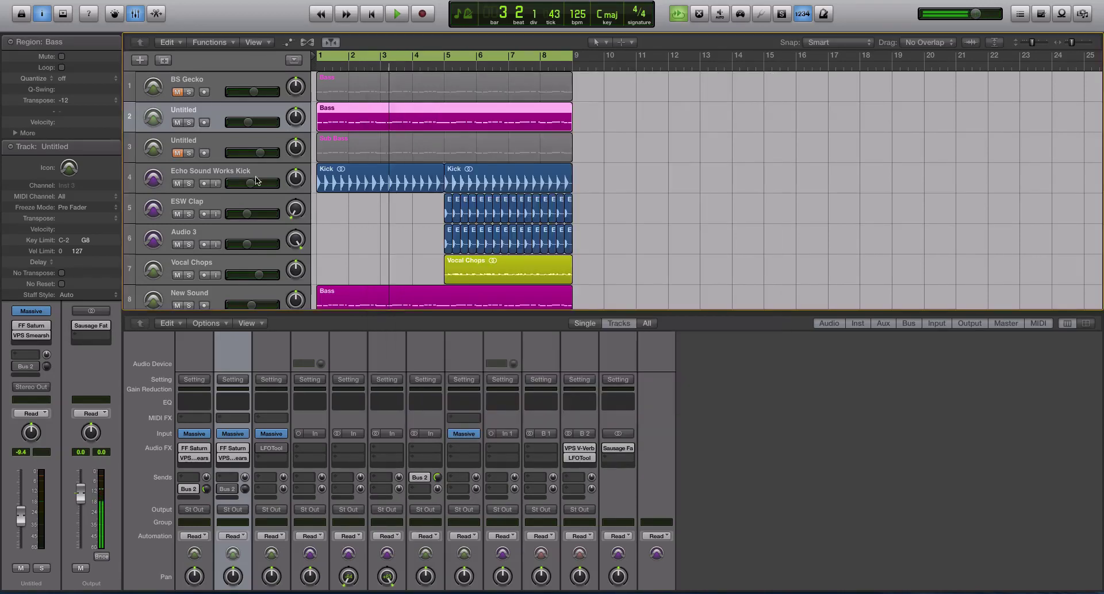
# Mute the Untitled bass, unmute BS Gecko, and play it briefly from the start.
pyautogui.click(177, 122)
pyautogui.click(178, 94)
pyautogui.scroll(3, 242, 154)
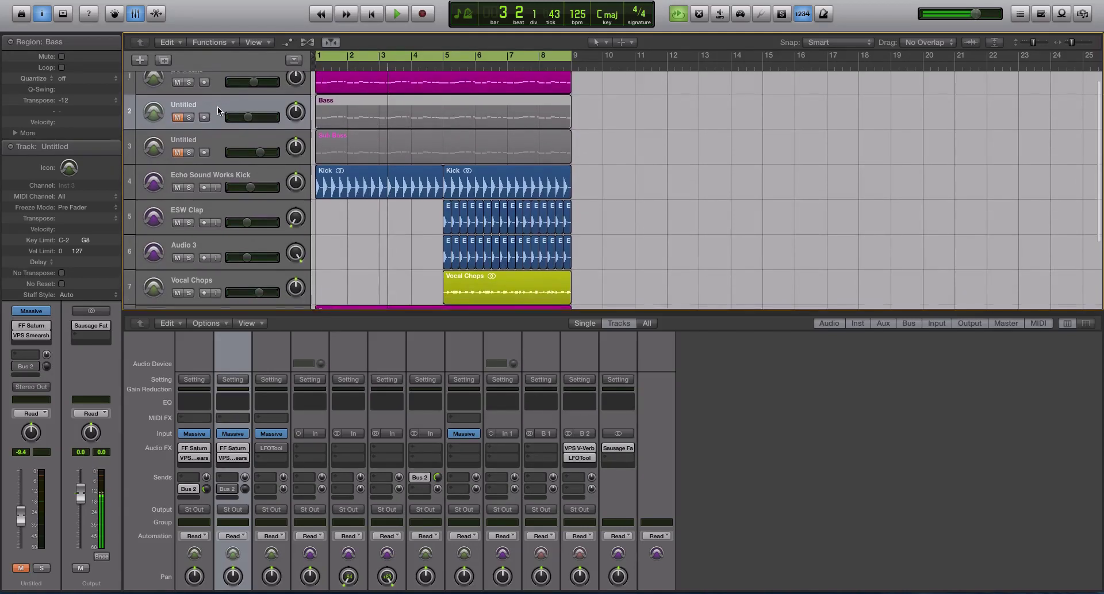
pyautogui.scroll(-1, 241, 154)
pyautogui.press('Up')
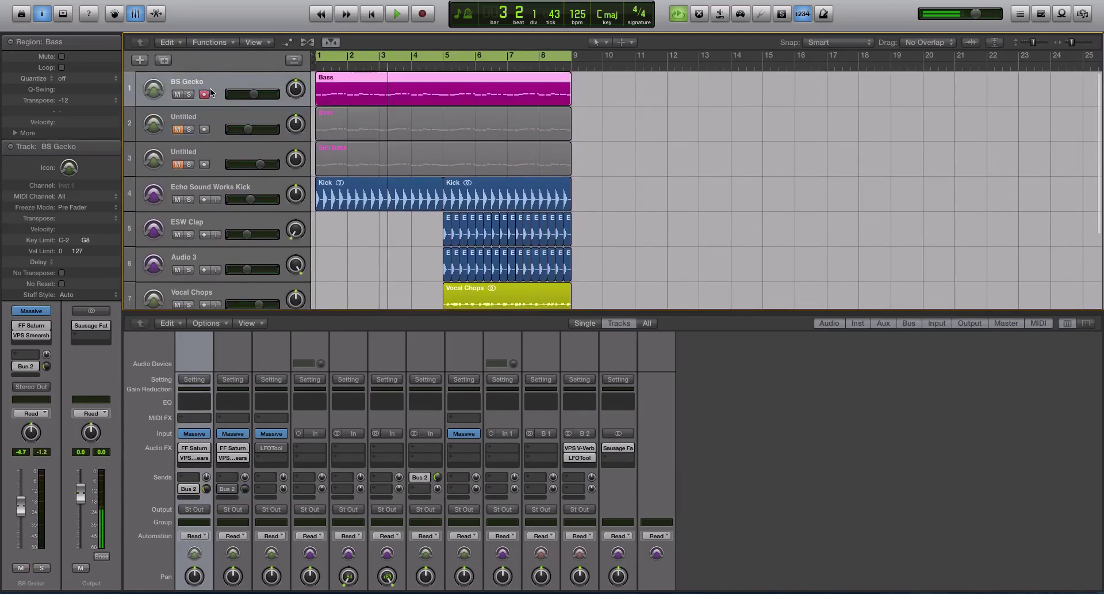
pyautogui.press('space')
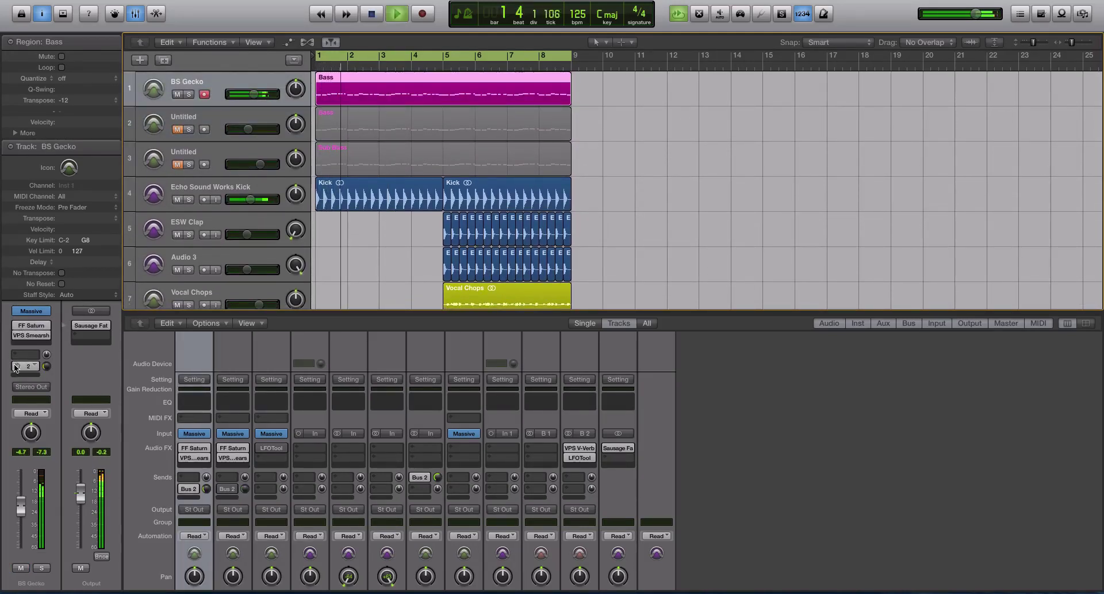
pyautogui.press('space')
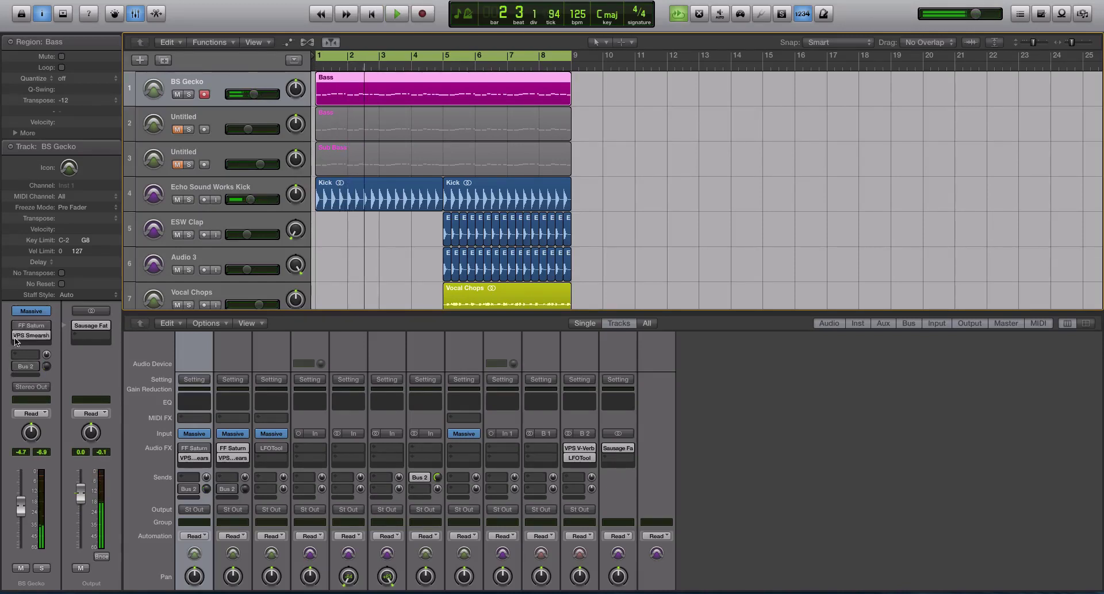
# Open BS Gecko's Smearshifter and compare the bass with it bypassed and re-enabled during playback.
pyautogui.click(31, 334)
pyautogui.moveTo(163, 23); pyautogui.dragTo(503, 116)
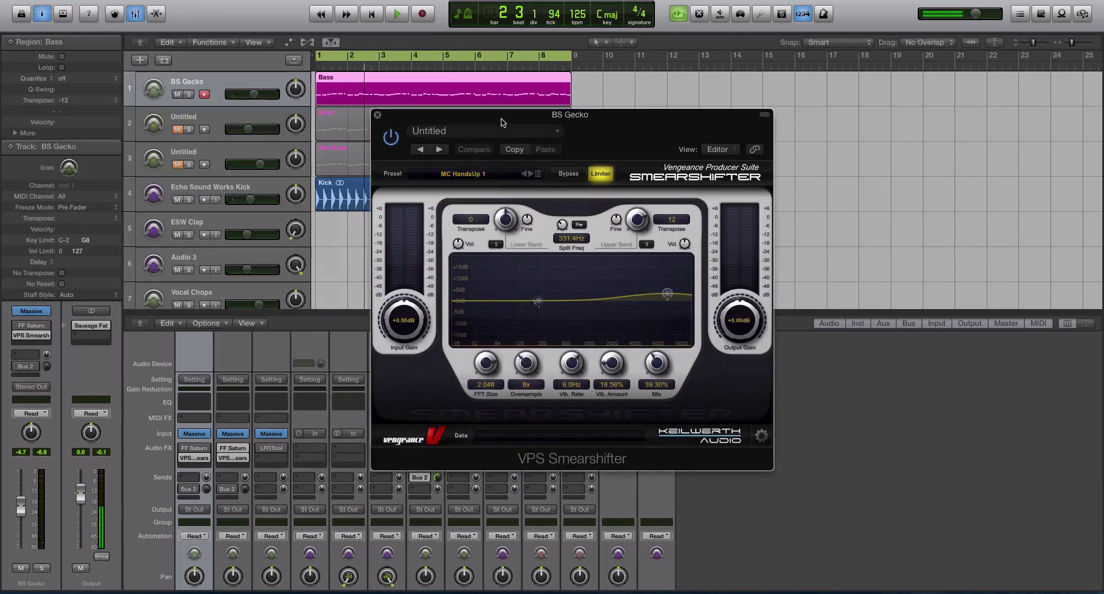
pyautogui.press('space')
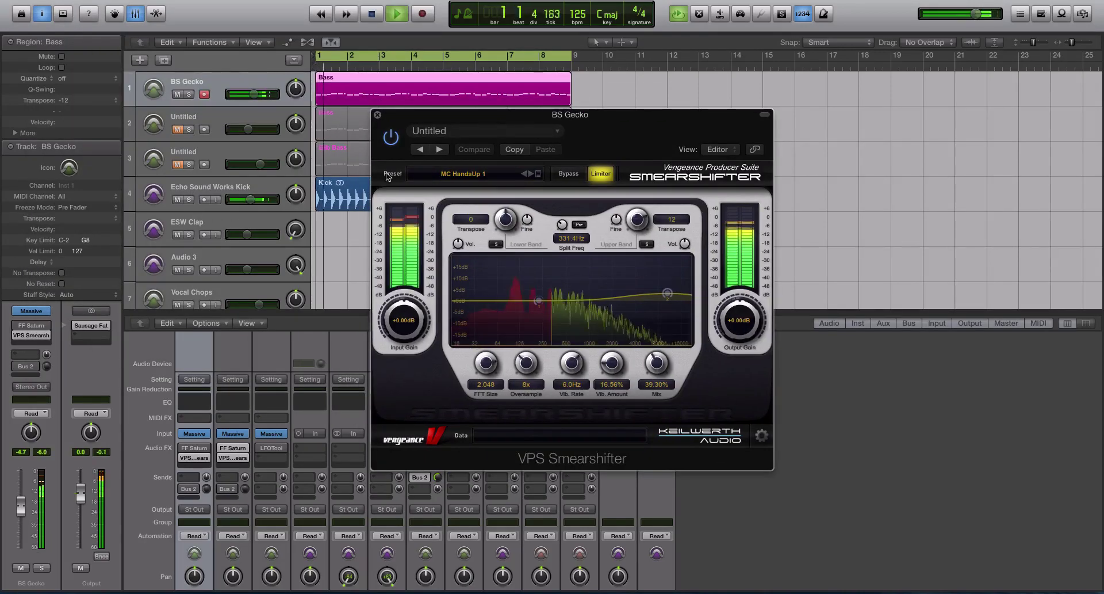
pyautogui.click(391, 138)
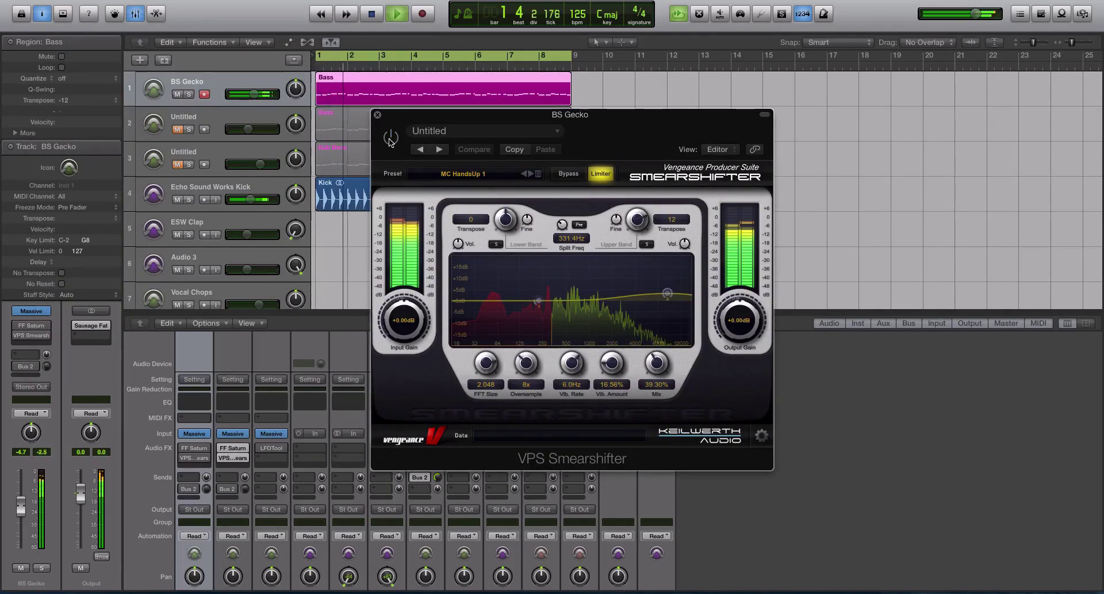
pyautogui.click(390, 138)
pyautogui.press('space')
# Show the Aux 2 channel and open its V-Verb reverb on the Default Preset.
pyautogui.click(19, 331)
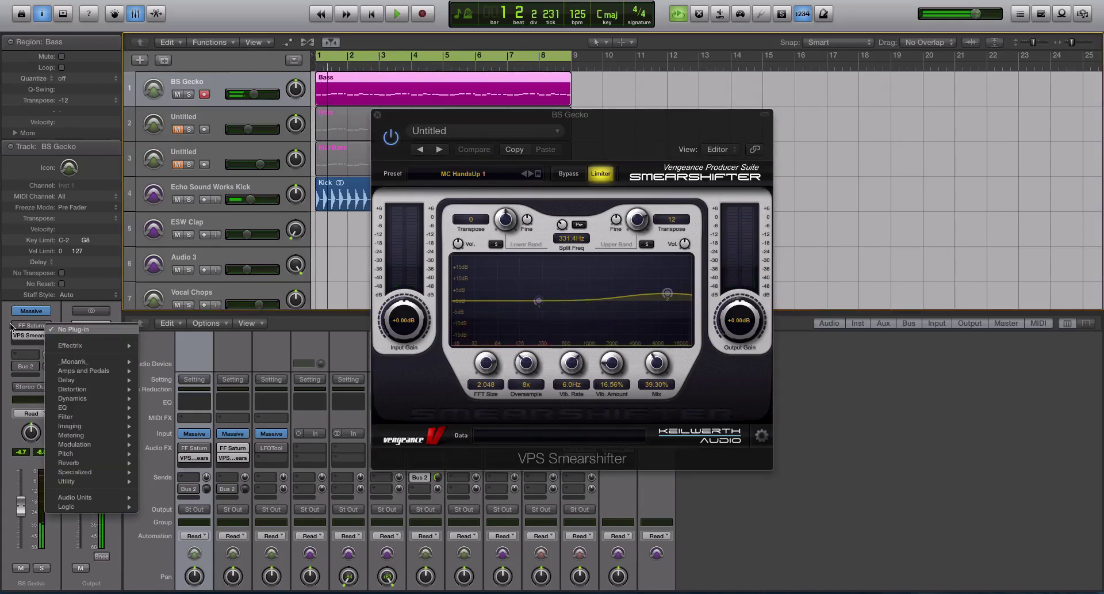
pyautogui.click(17, 326)
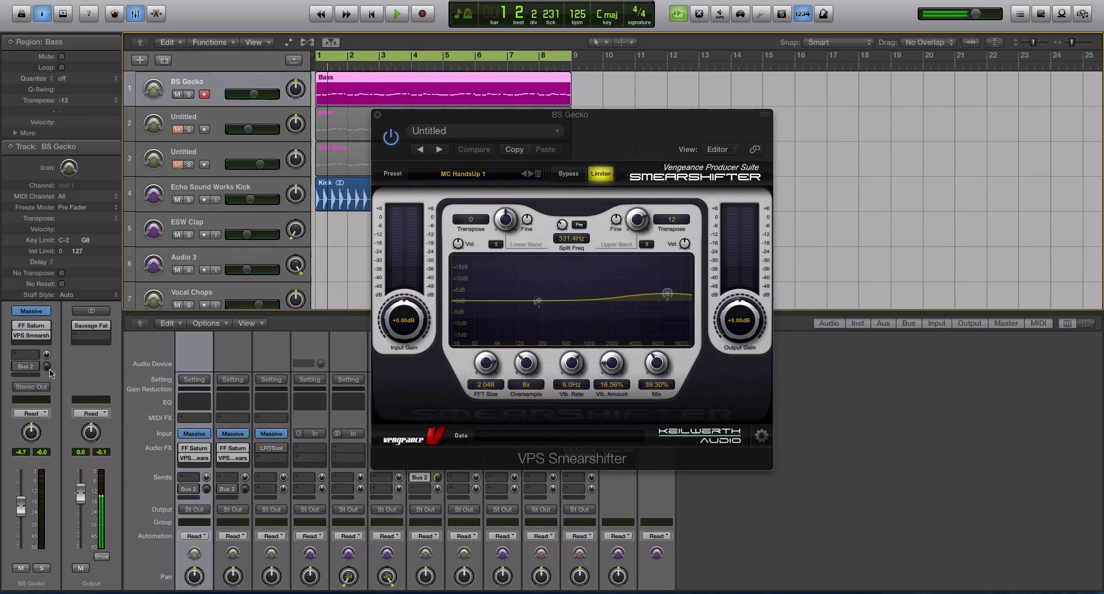
pyautogui.click(25, 366)
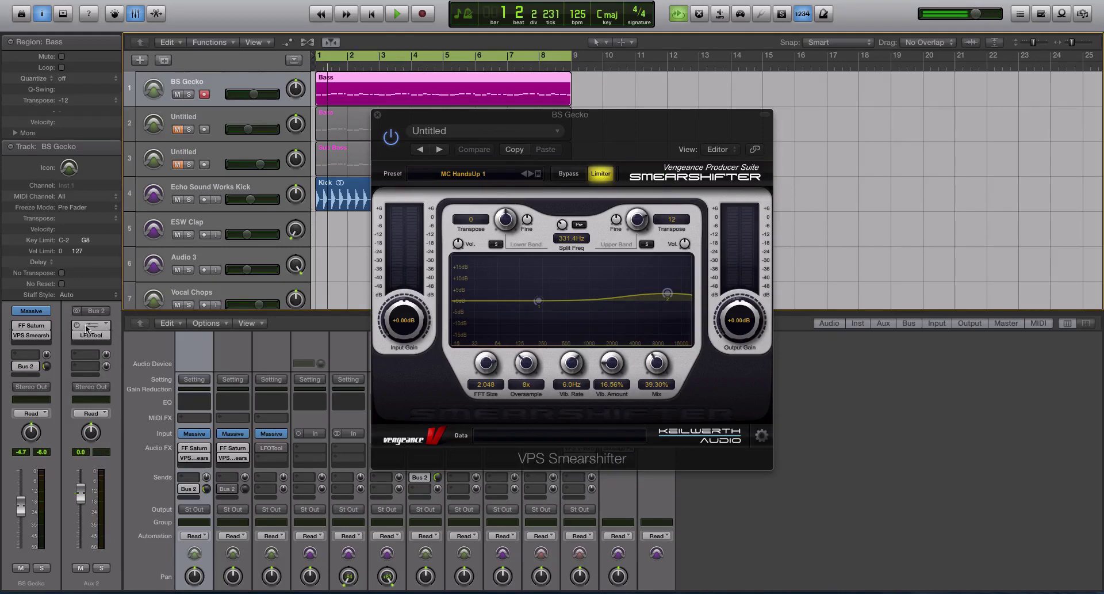
pyautogui.click(91, 326)
# Close the V-Verb, Smearshifter and Aux 2 LFOTool plug-in windows.
pyautogui.moveTo(72, 24); pyautogui.dragTo(255, 39)
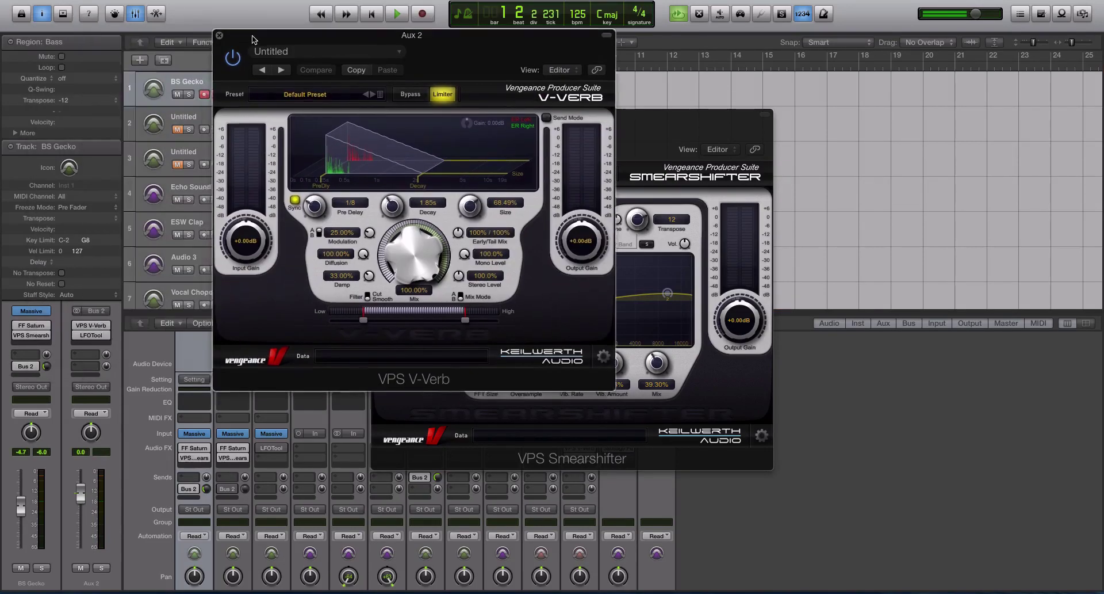
pyautogui.click(218, 37)
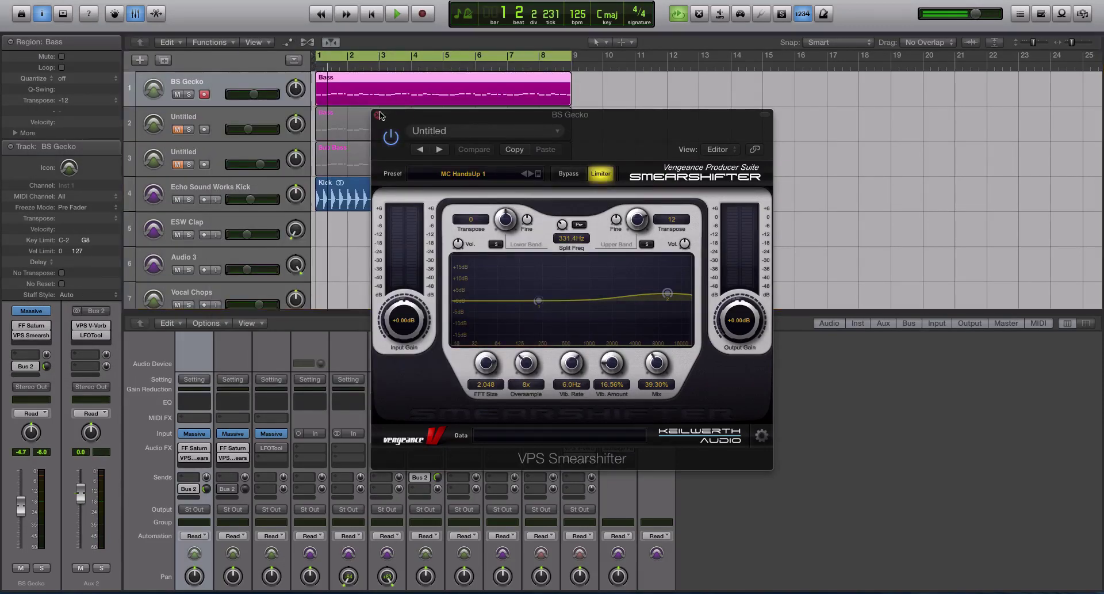
pyautogui.press('super+w')
pyautogui.click(91, 335)
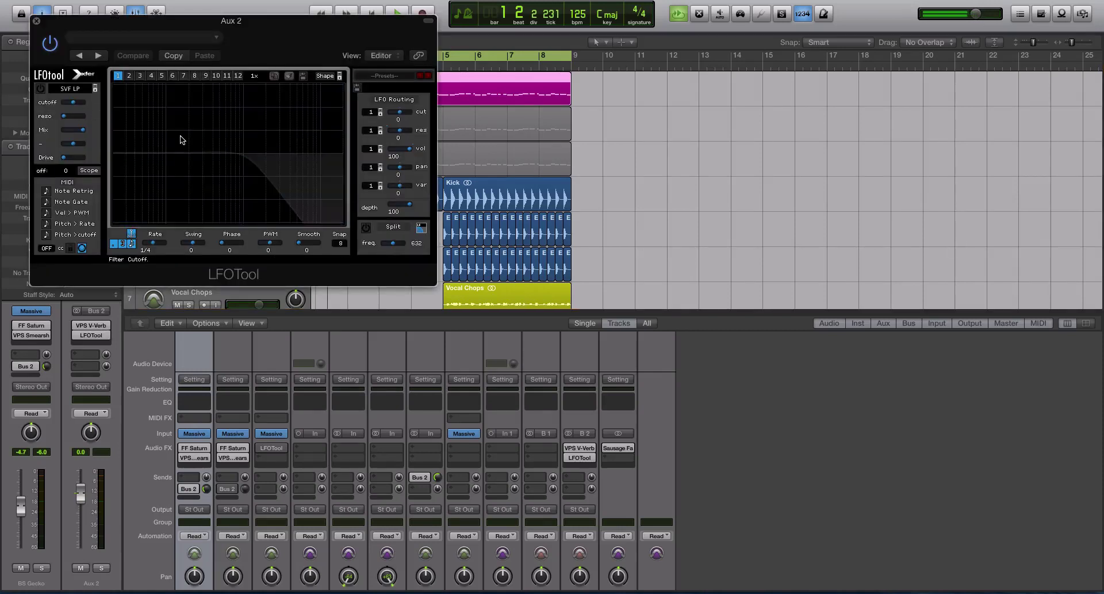
pyautogui.click(35, 22)
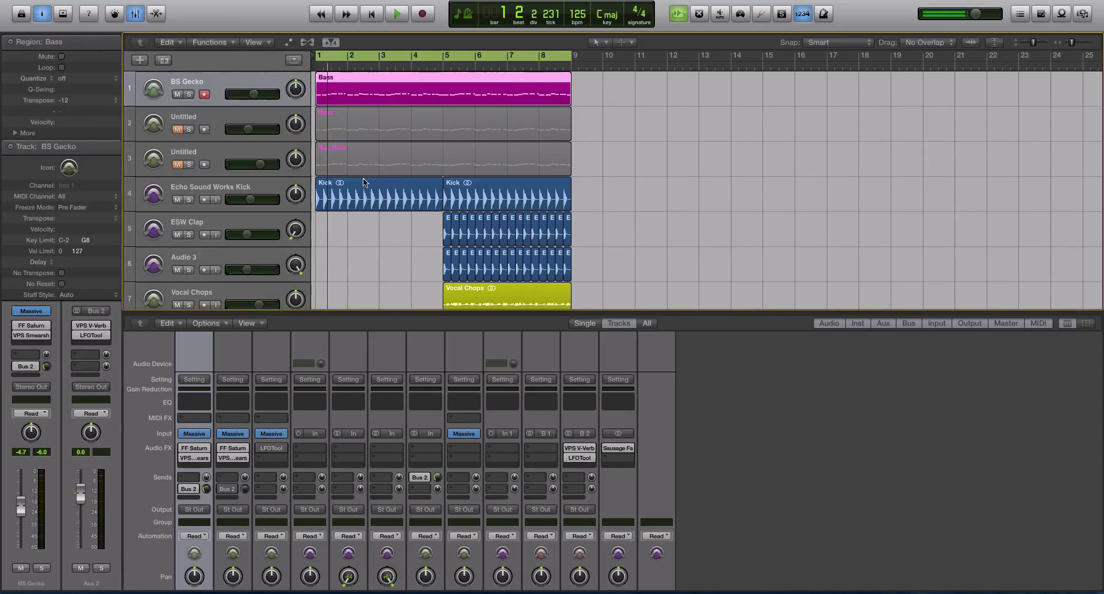
# Unmute the Untitled Bass and Sub Bass, mute BS Gecko, and zoom out to fit all nine tracks.
pyautogui.click(177, 130)
pyautogui.press('super+Up')
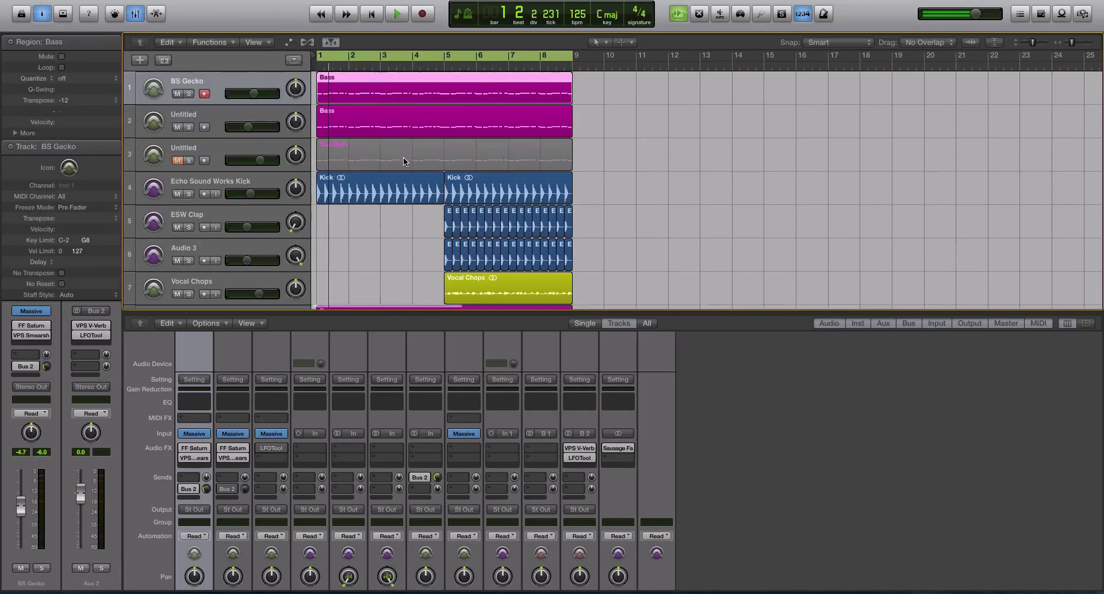
pyautogui.press('space')
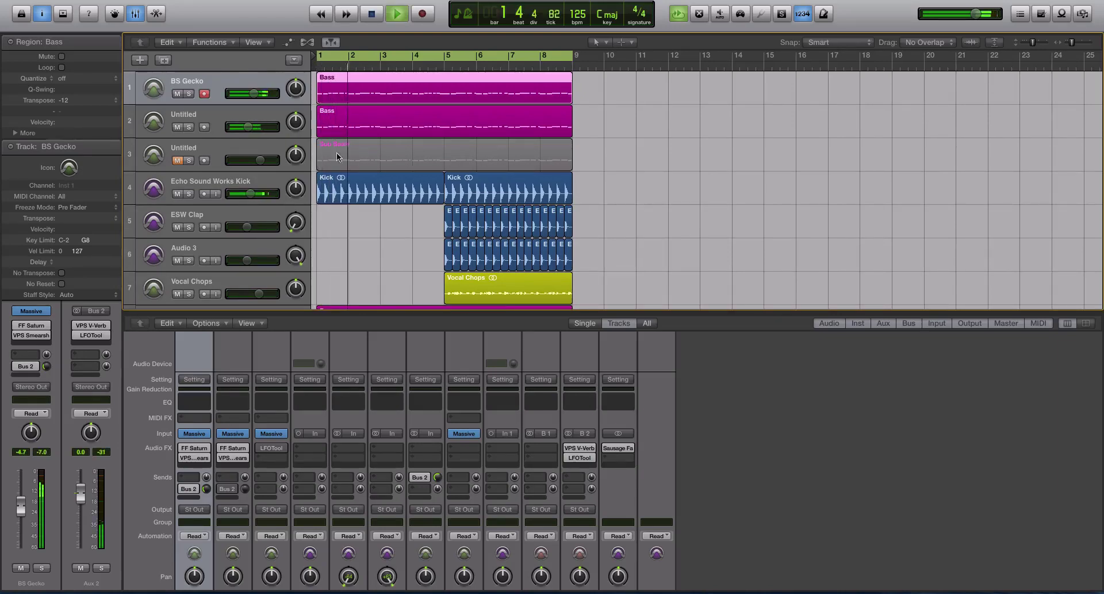
pyautogui.click(177, 93)
pyautogui.press('space')
pyautogui.click(177, 159)
pyautogui.click(545, 119)
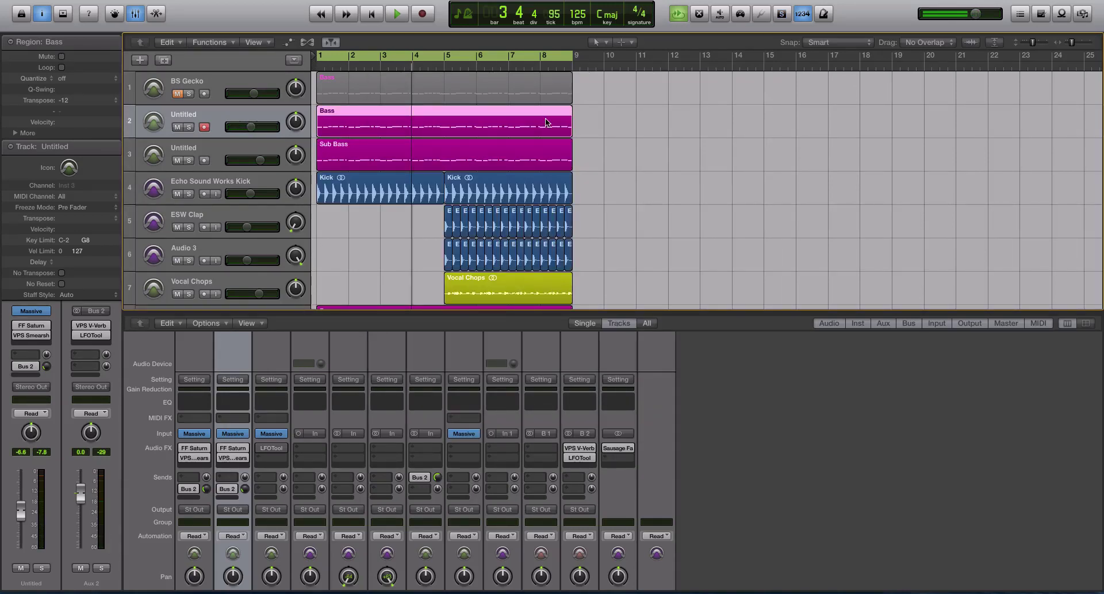
pyautogui.press('z')
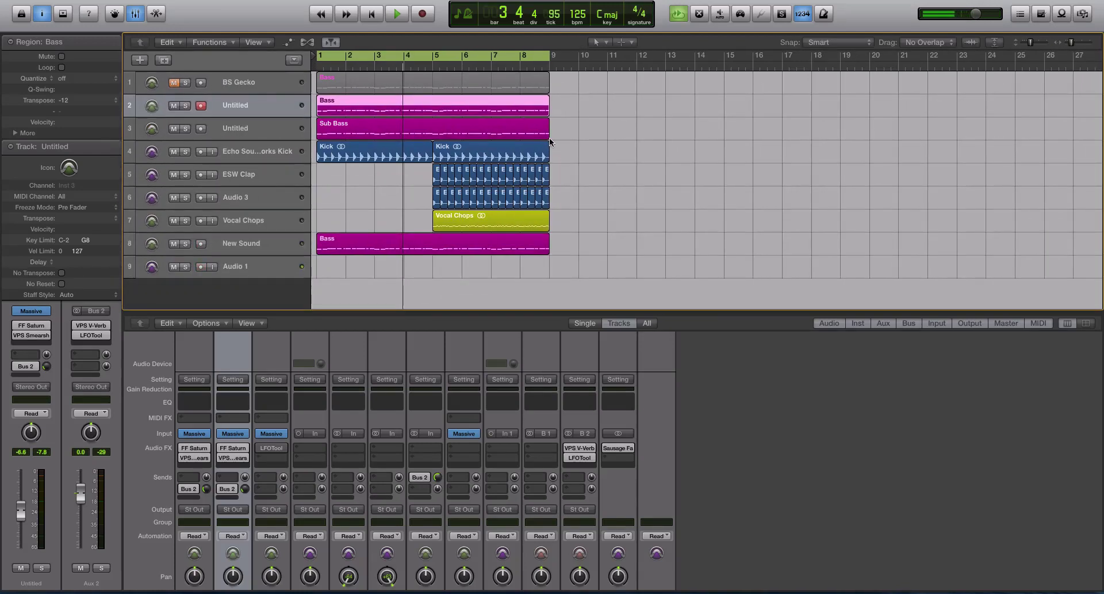